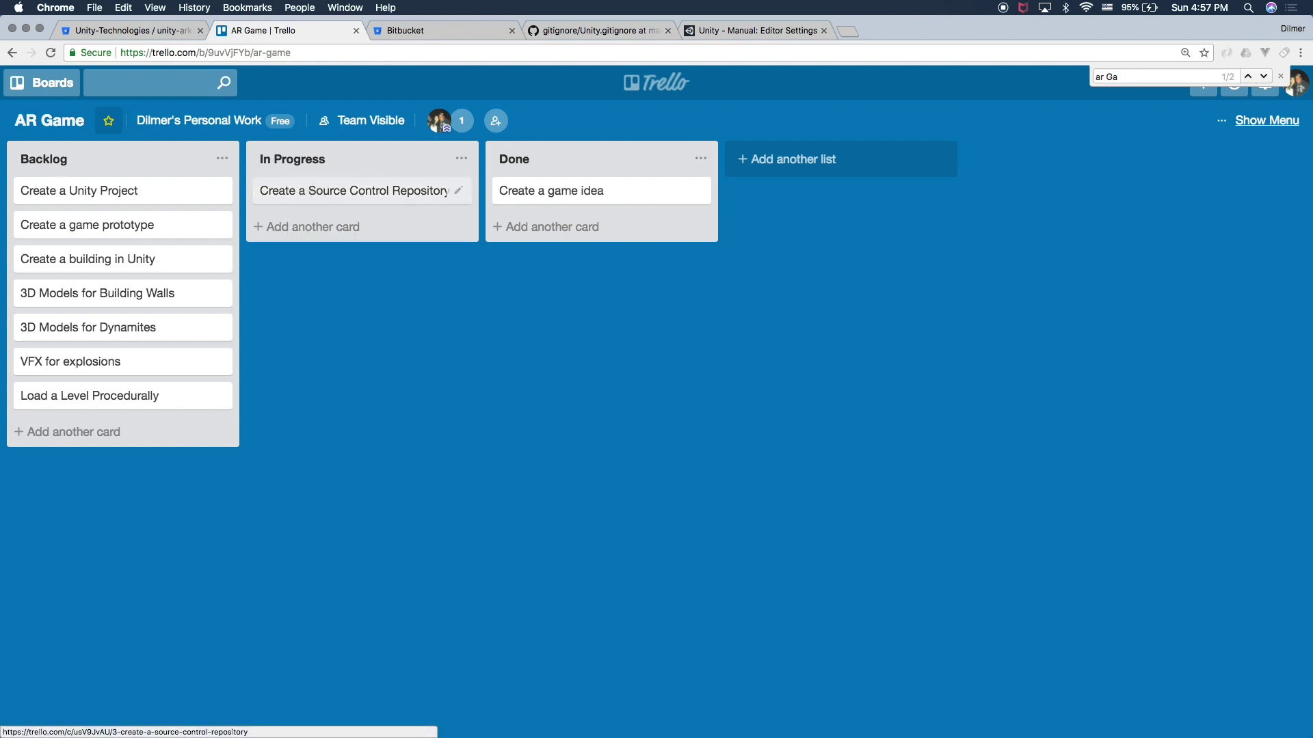
# Move the "Create a Source Control Repository" card from In Progress to Done.
pyautogui.moveTo(321, 199); pyautogui.dragTo(557, 236)
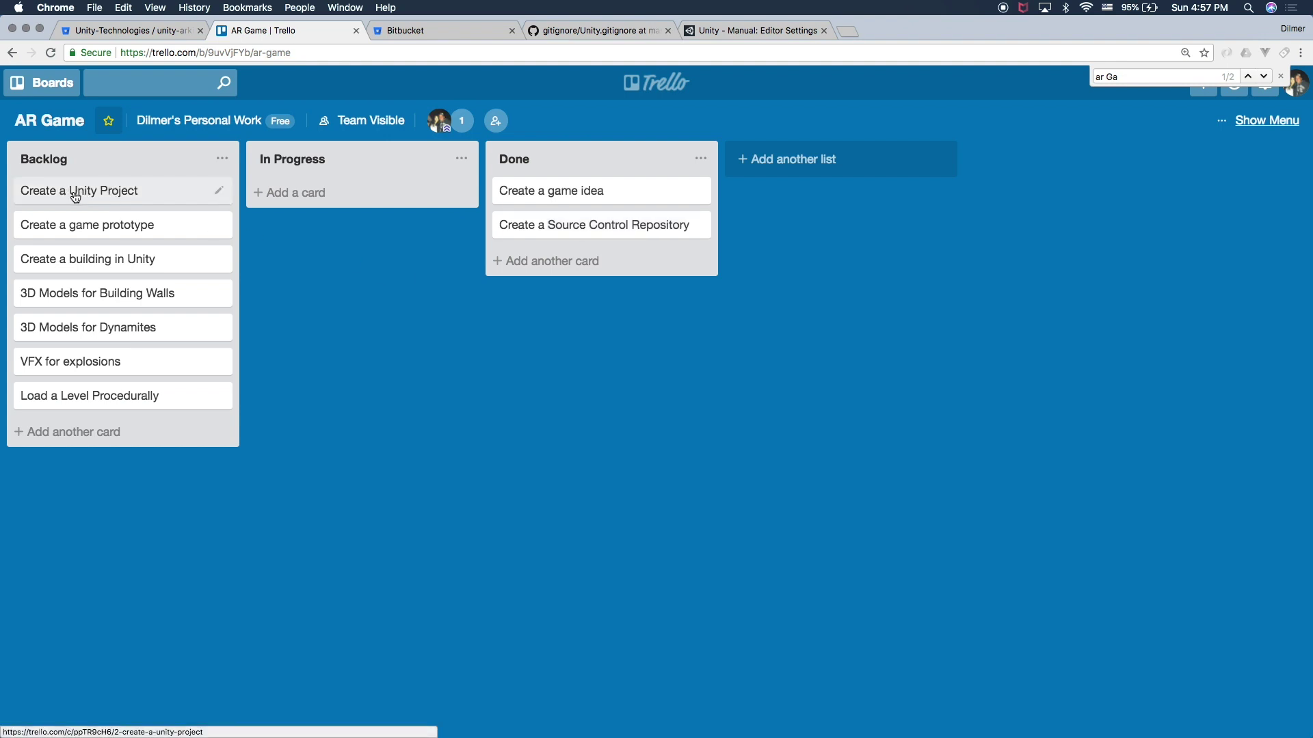
# Add a Backlog card titled "Create a GIT ignore file" and move it to In Progress.
pyautogui.click(134, 432)
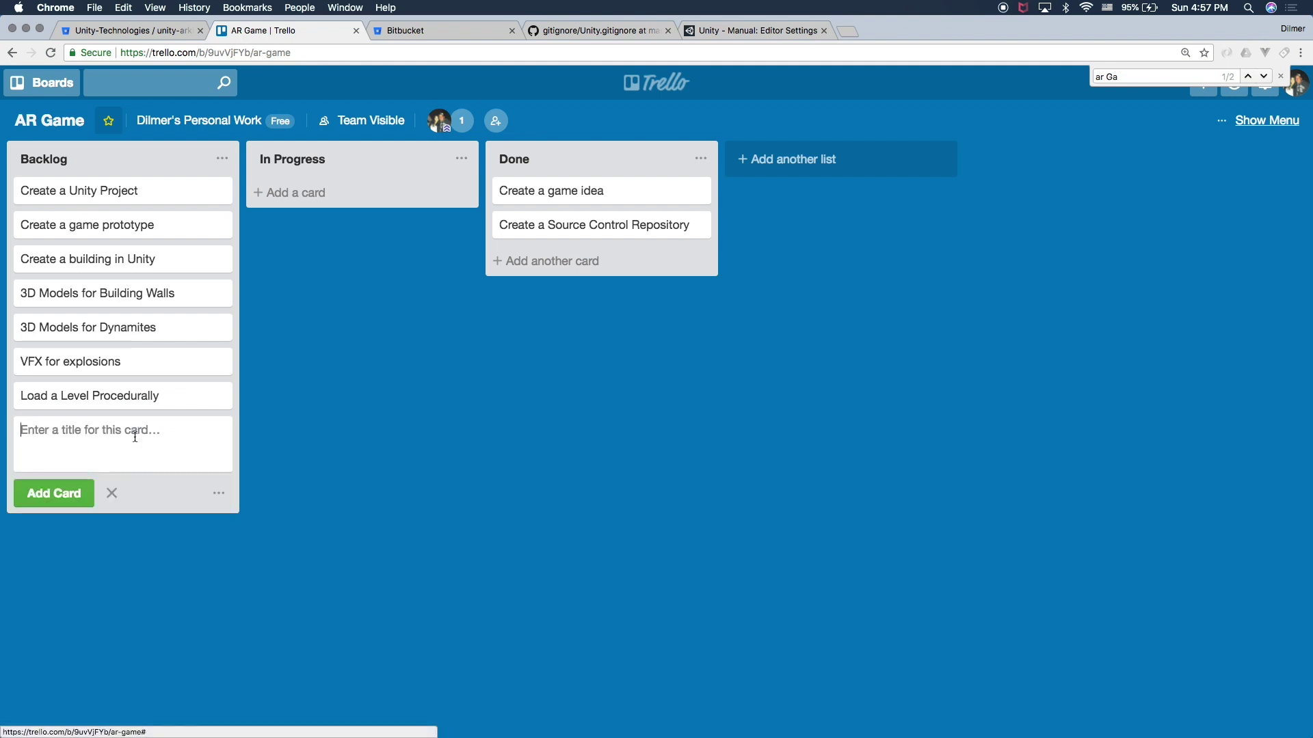
pyautogui.write('Gl')
pyautogui.press('BackSpace')
pyautogui.press('BackSpace')
pyautogui.write('C')
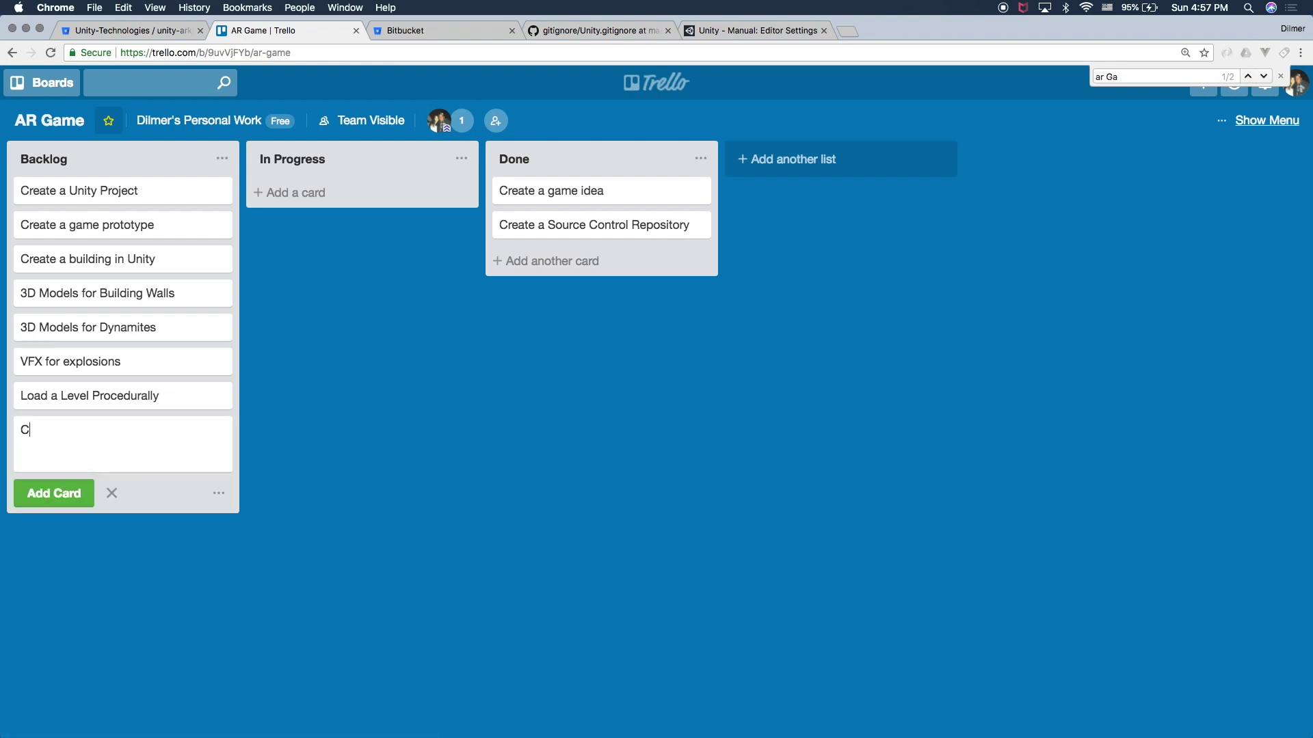
pyautogui.write('reate a GIT ignore file')
pyautogui.press('Return')
pyautogui.moveTo(220, 429); pyautogui.dragTo(356, 212)
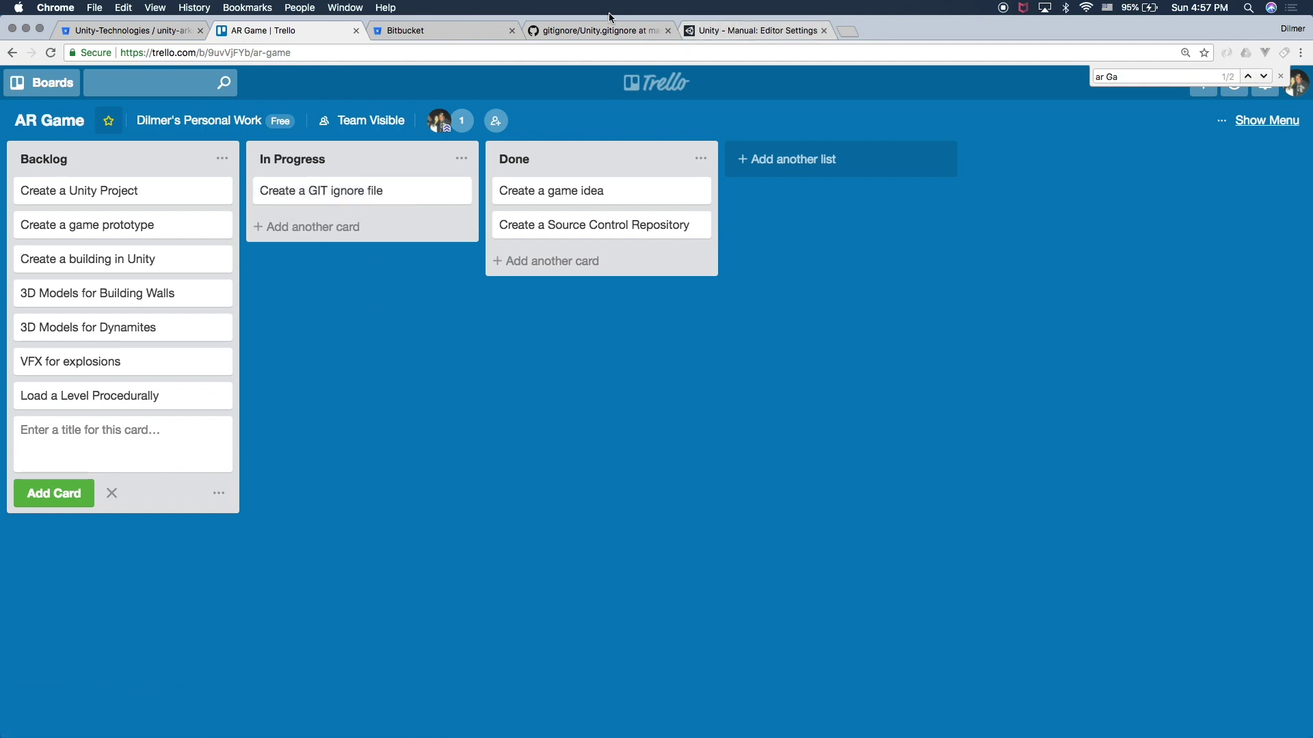
# Open the raw version of GitHub's Unity.gitignore and copy its entire contents.
pyautogui.click(595, 31)
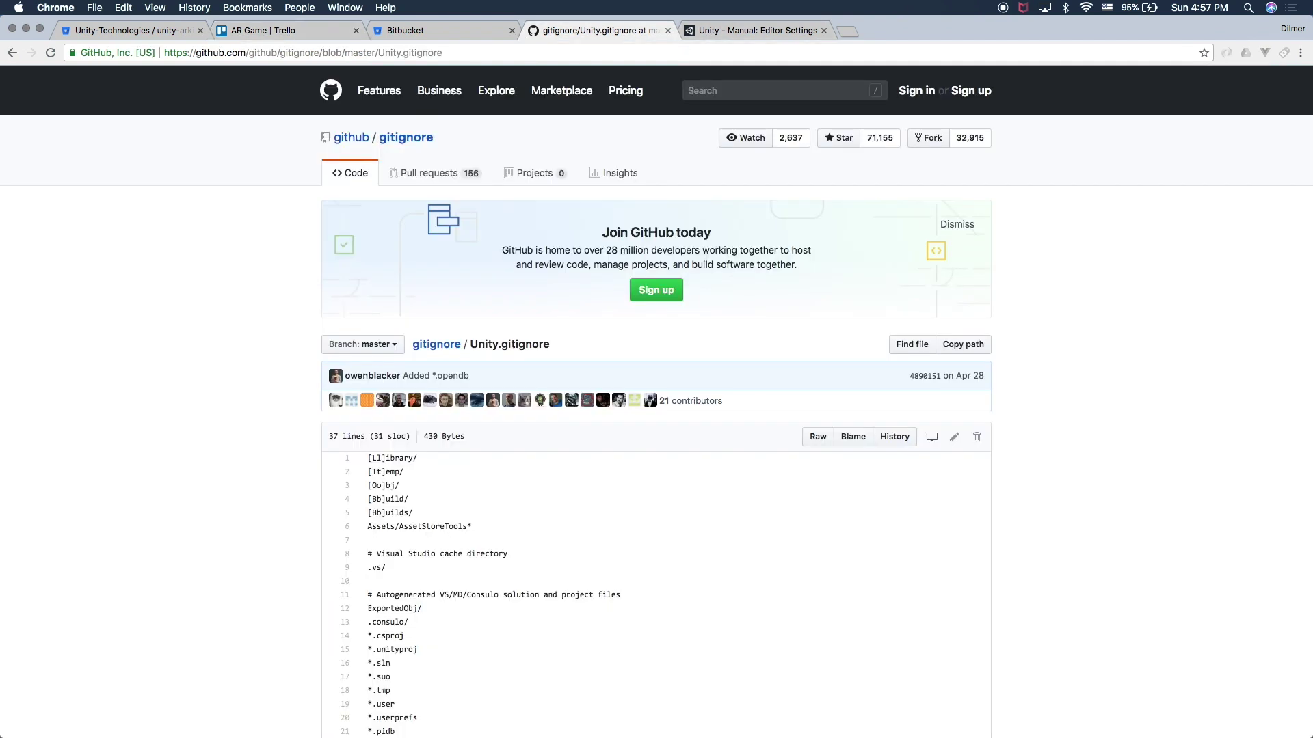
pyautogui.scroll(-5, 596, 620)
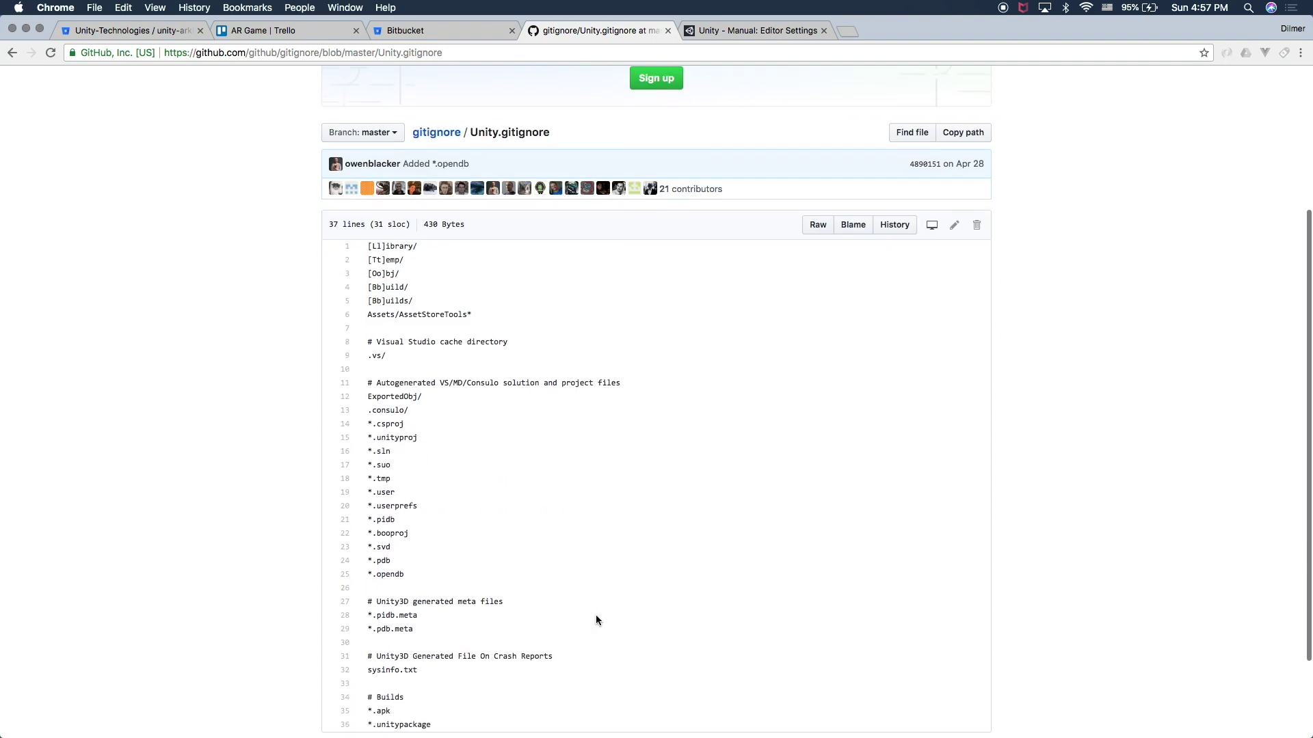
pyautogui.click(818, 209)
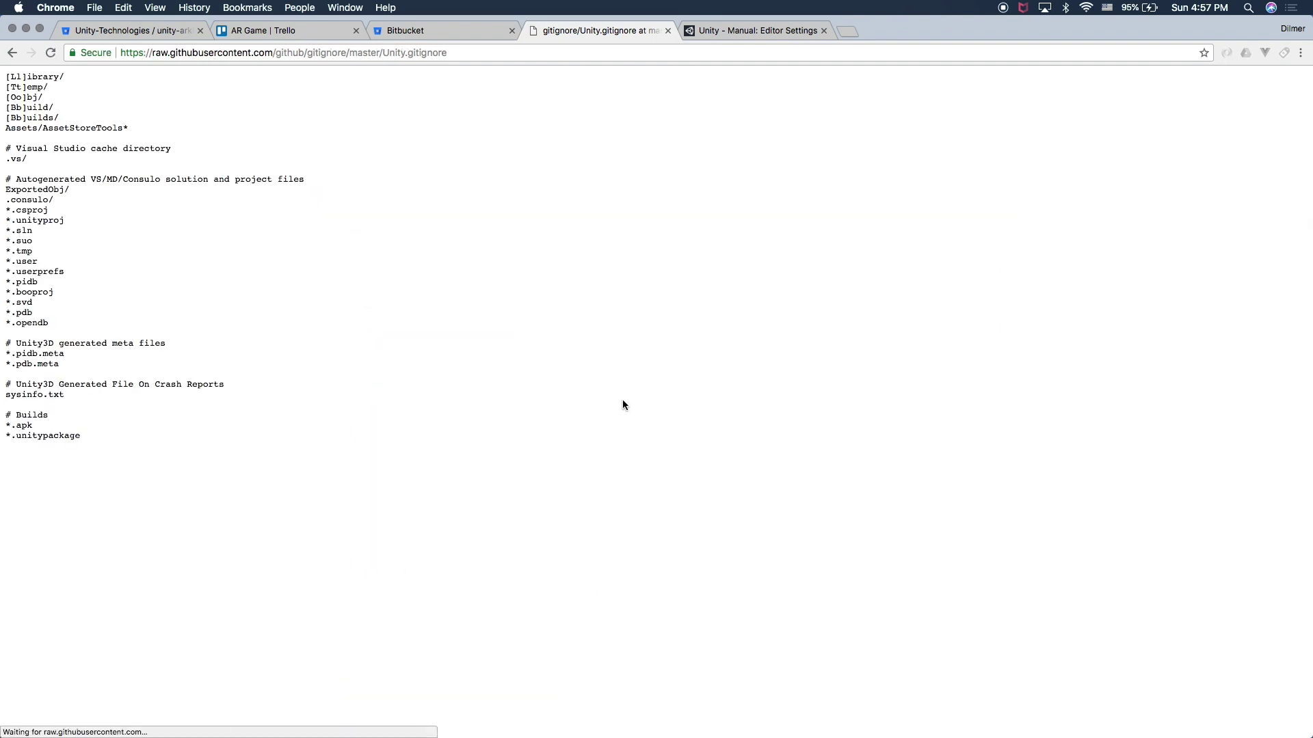
pyautogui.moveTo(123, 471); pyautogui.dragTo(2, 77)
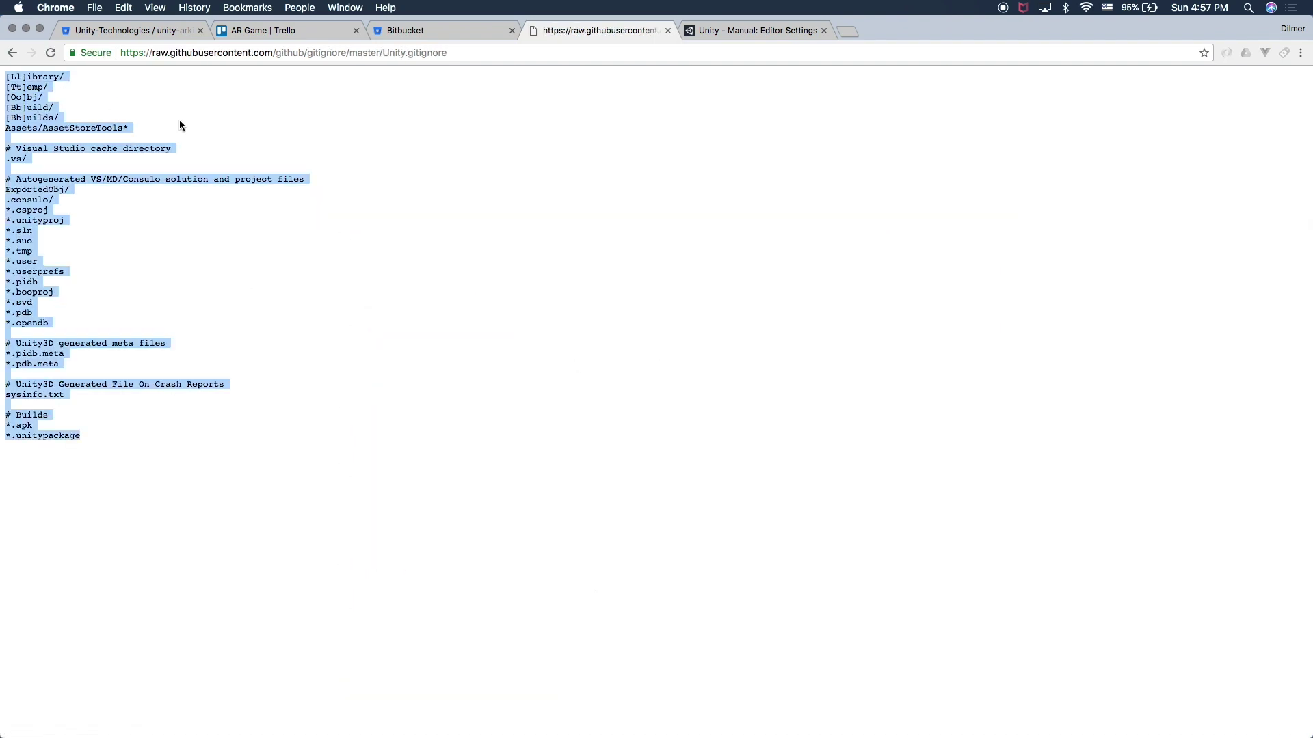
pyautogui.press('super+c')
# Switch to Terminal, change into the argame folder inside Videos and list its contents.
pyautogui.press('super+Tab')
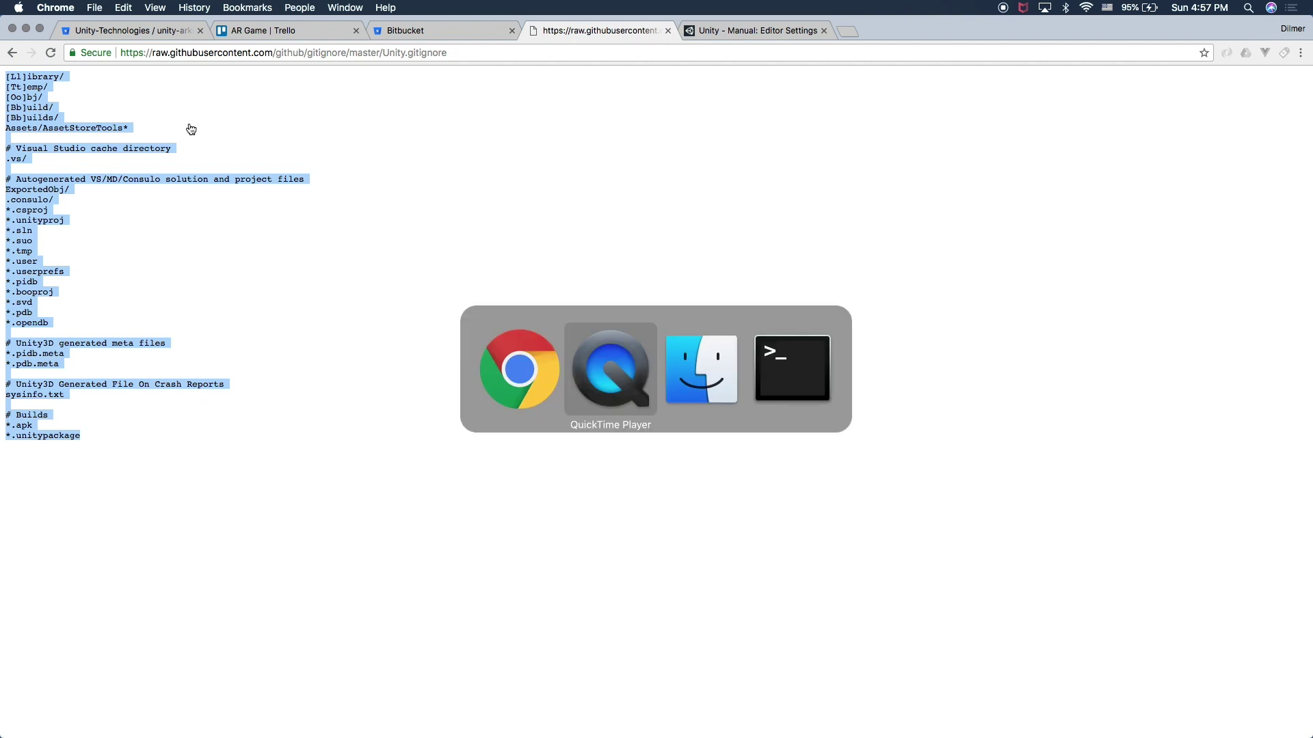
pyautogui.press('super+Tab')
pyautogui.press('super+Tab')
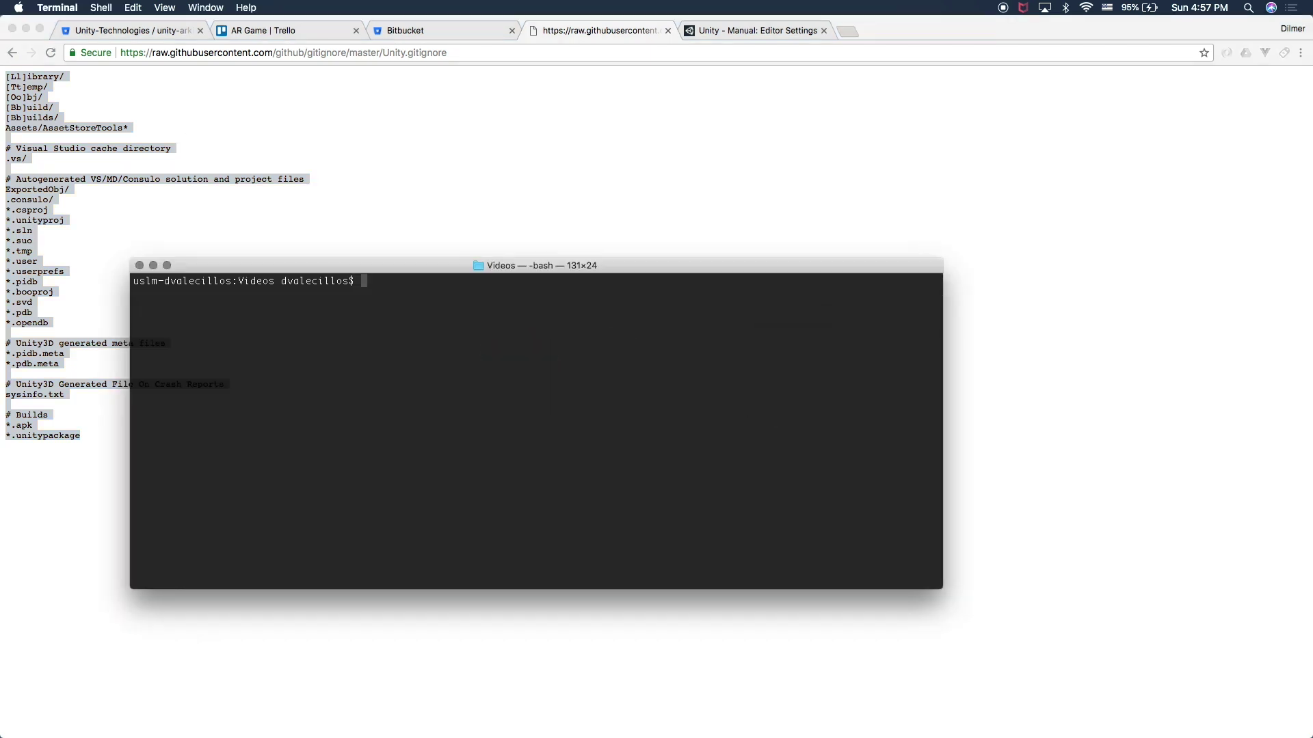
pyautogui.write('ls')
pyautogui.press('Return')
pyautogui.write('cd')
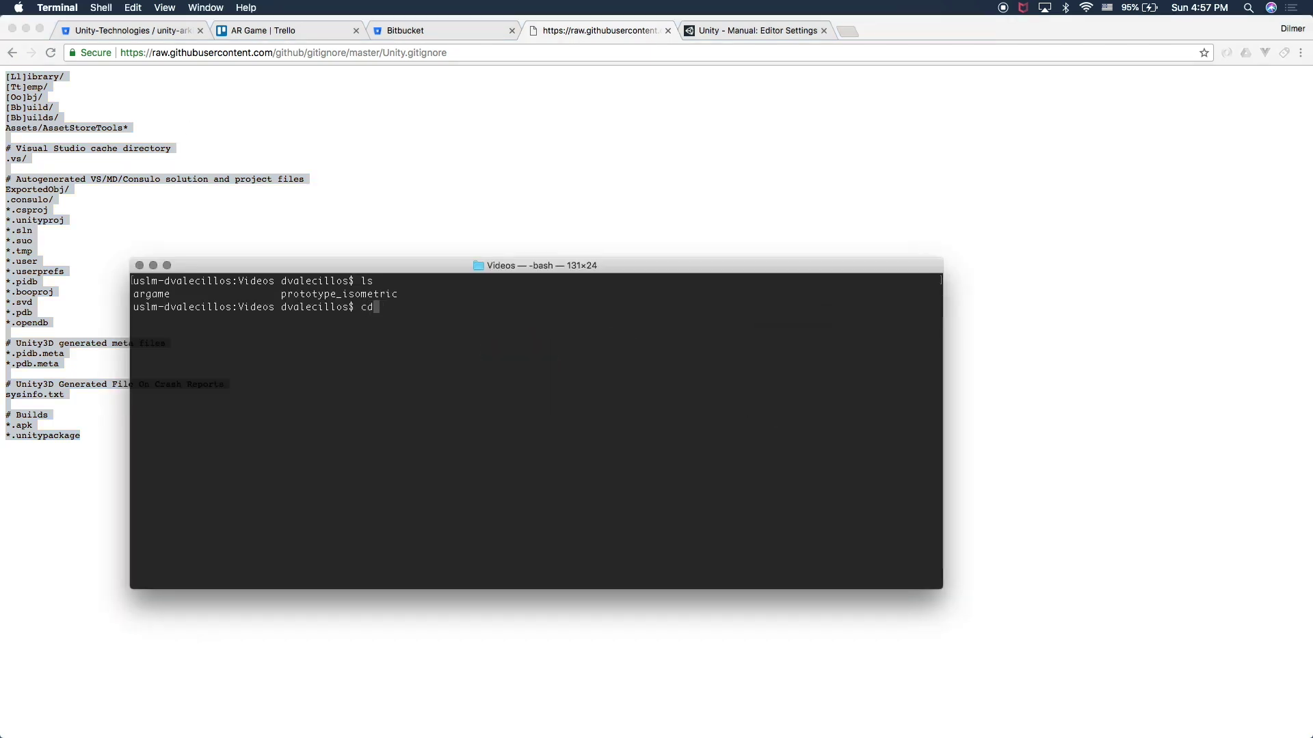
pyautogui.write(' a')
pyautogui.press('Tab')
pyautogui.press('Return')
pyautogui.write('ls')
pyautogui.press('Return')
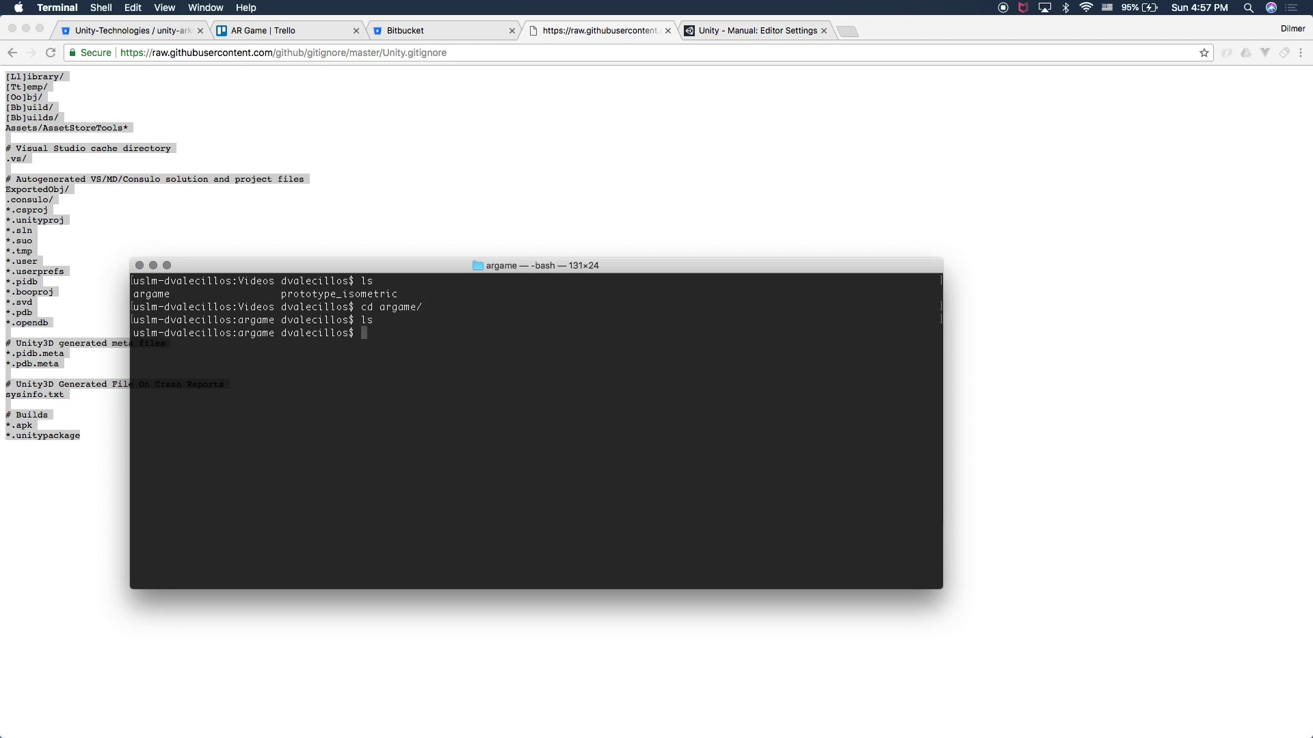
# Open a new file named .gitignore in vim within the argame folder.
pyautogui.write('git')
pyautogui.press('BackSpace')
pyautogui.press('BackSpace')
pyautogui.press('BackSpace')
pyautogui.write('vim .gitignore')
pyautogui.press('Return')
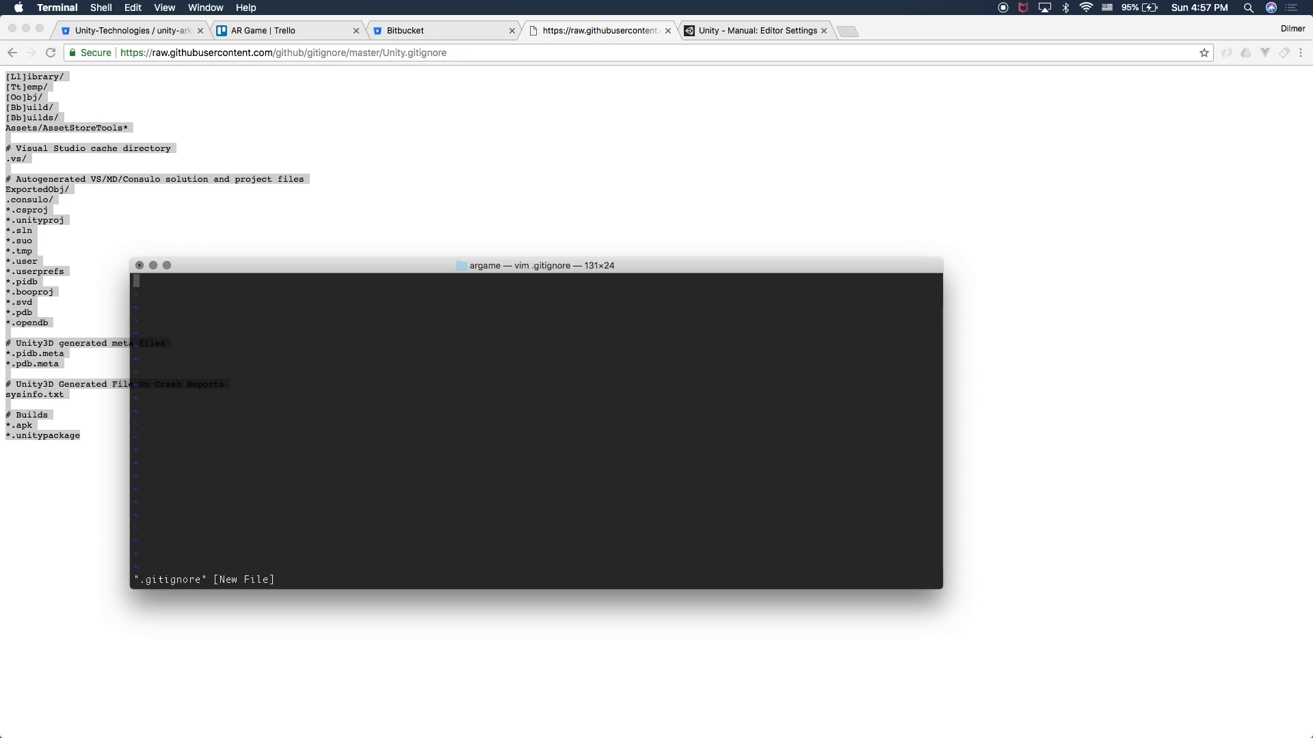
# Paste the copied Unity ignore rules into .gitignore, then save the file and quit vim.
pyautogui.press('i')
pyautogui.press('super+v')
pyautogui.press('Escape')
pyautogui.write(':w')
pyautogui.press('Return')
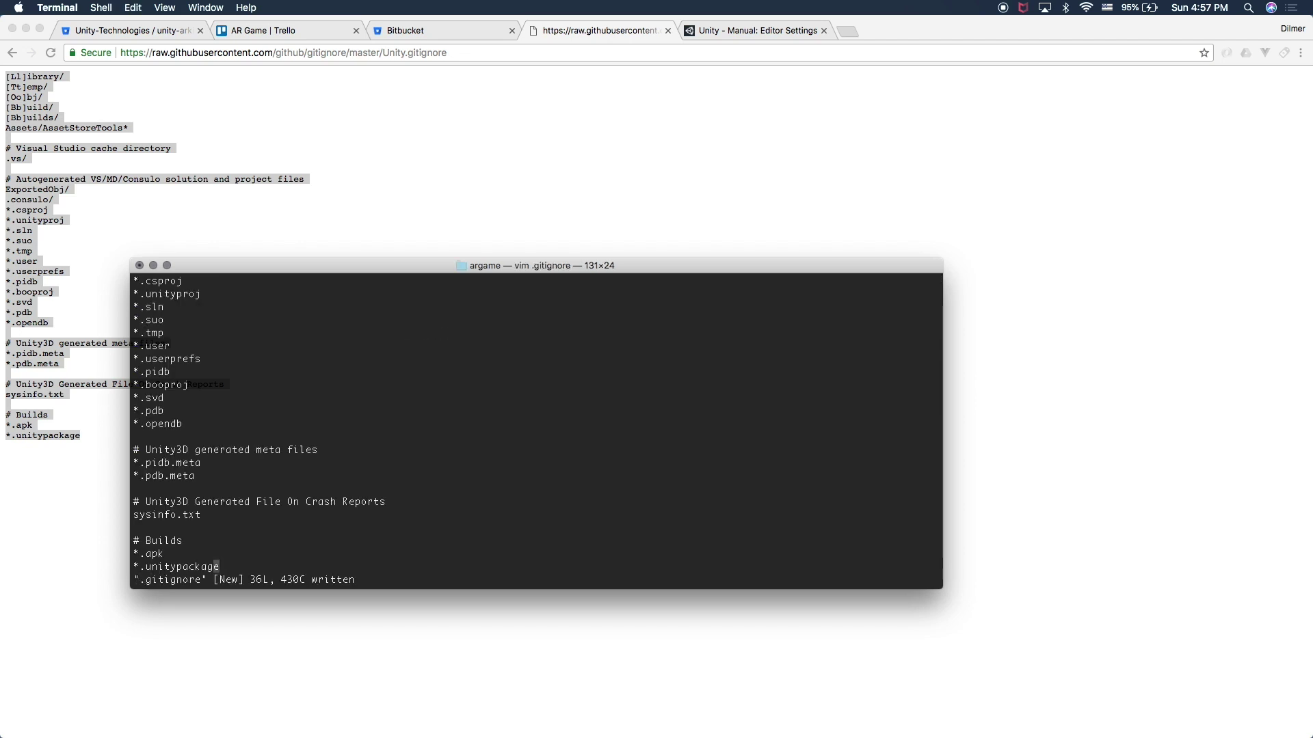
pyautogui.write(':q')
pyautogui.press('Return')
# List all files in the argame folder, including hidden ones, in long format with ls -la.
pyautogui.write(';')
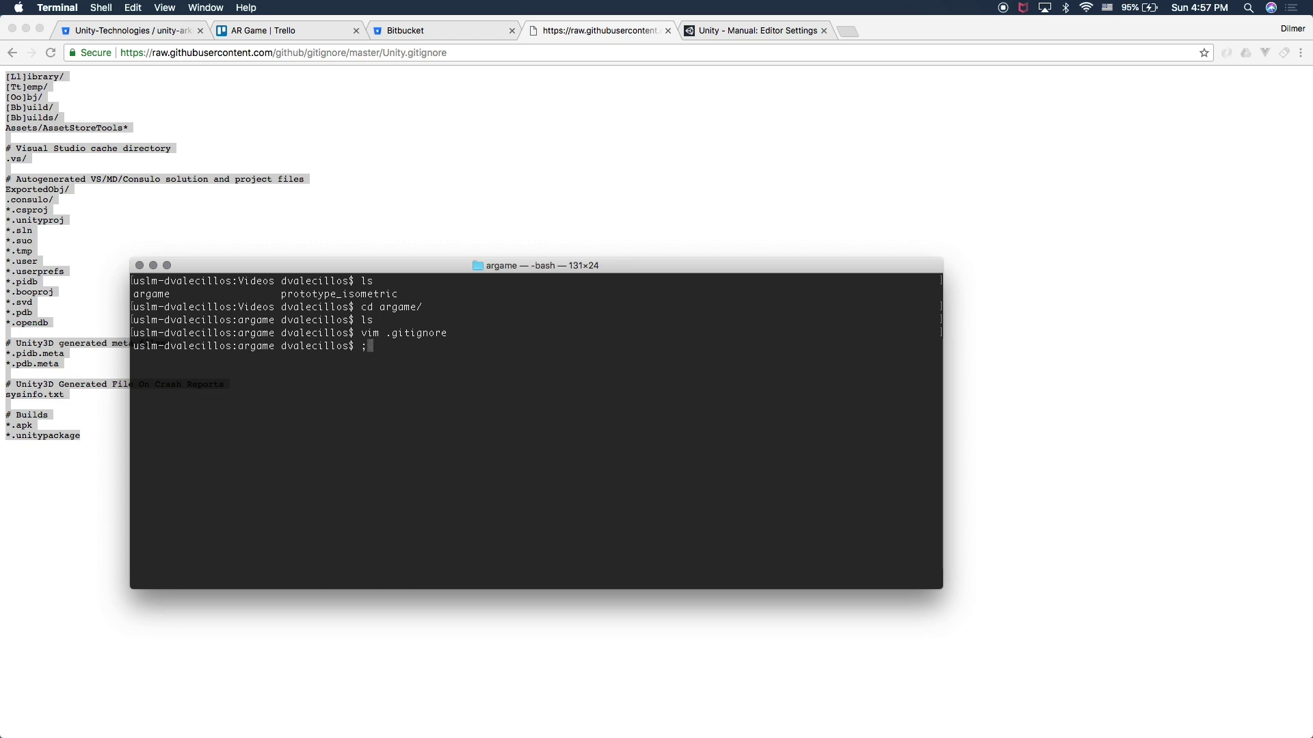
pyautogui.press('BackSpace')
pyautogui.write('ls l')
pyautogui.press('BackSpace')
pyautogui.write('-la')
pyautogui.press('Return')
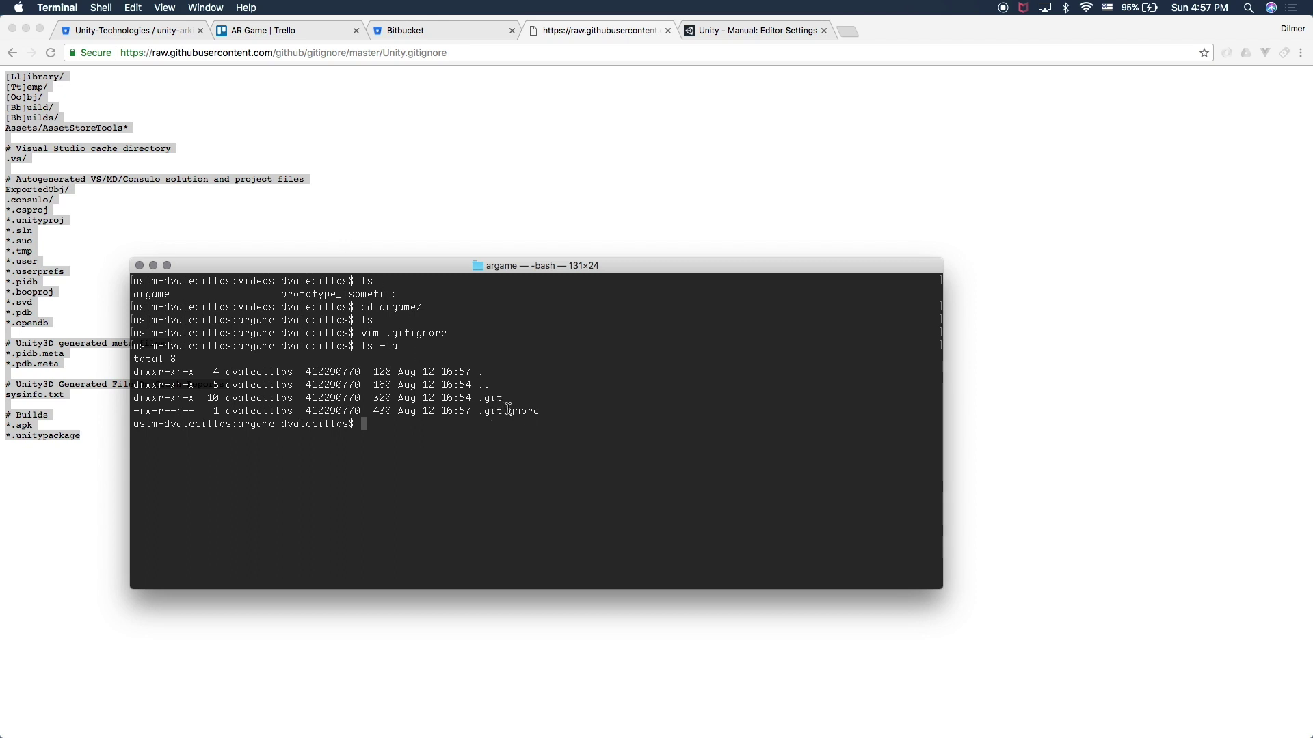
# Switch to Chrome and examine the Library rule in the raw Unity.gitignore, returning to Terminal.
pyautogui.press('super+Tab')
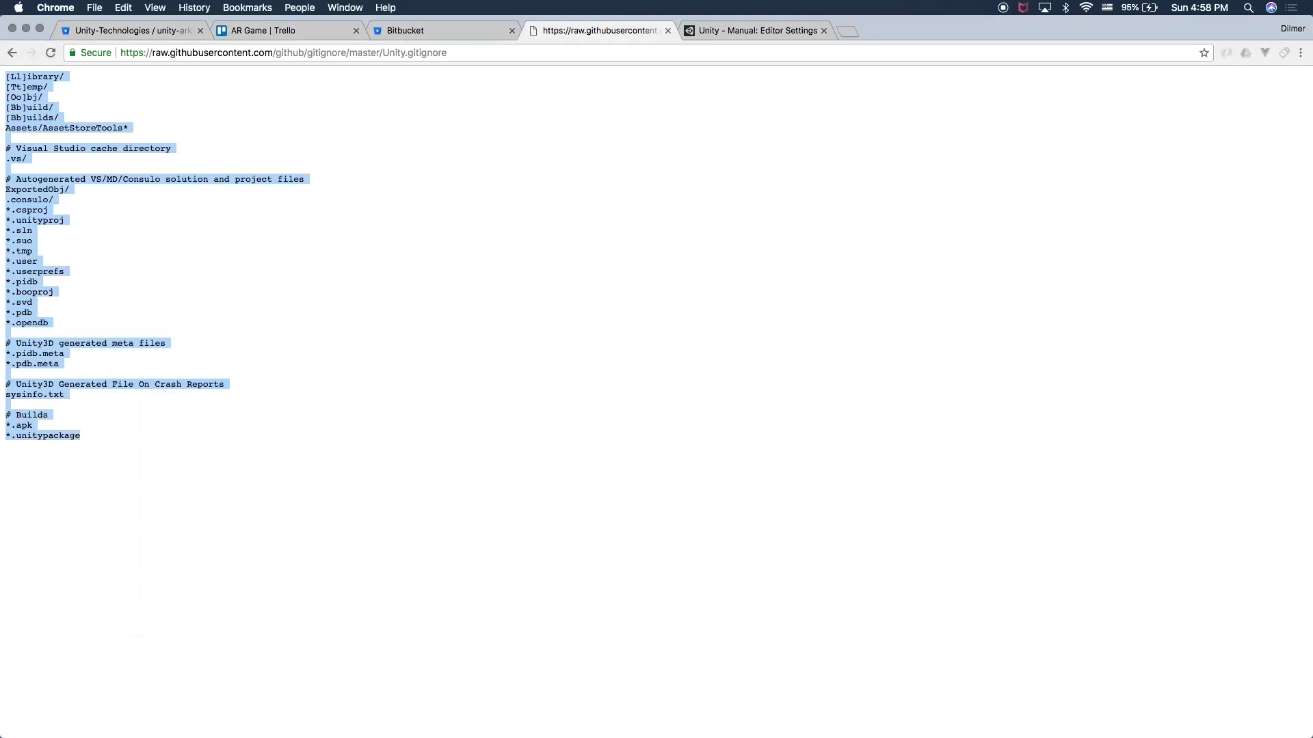
pyautogui.click(68, 104)
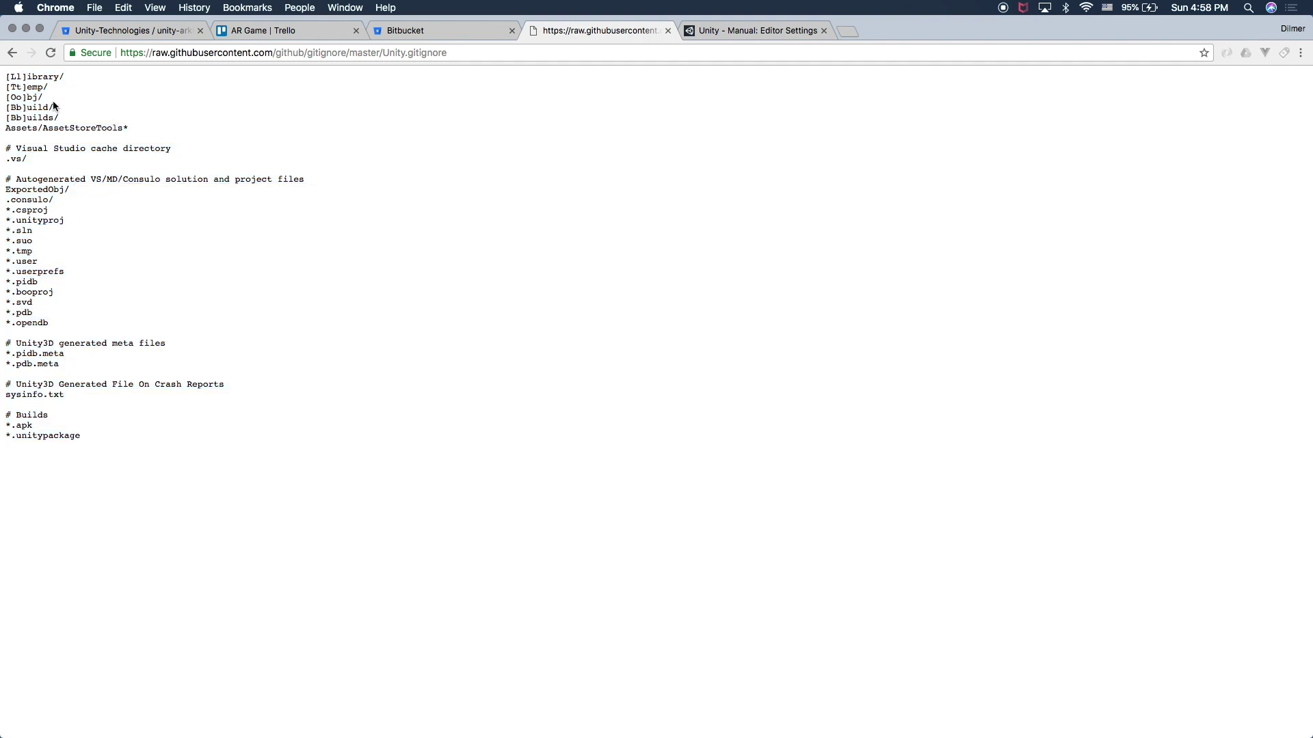
pyautogui.moveTo(66, 77); pyautogui.dragTo(8, 76)
pyautogui.press('super+Tab')
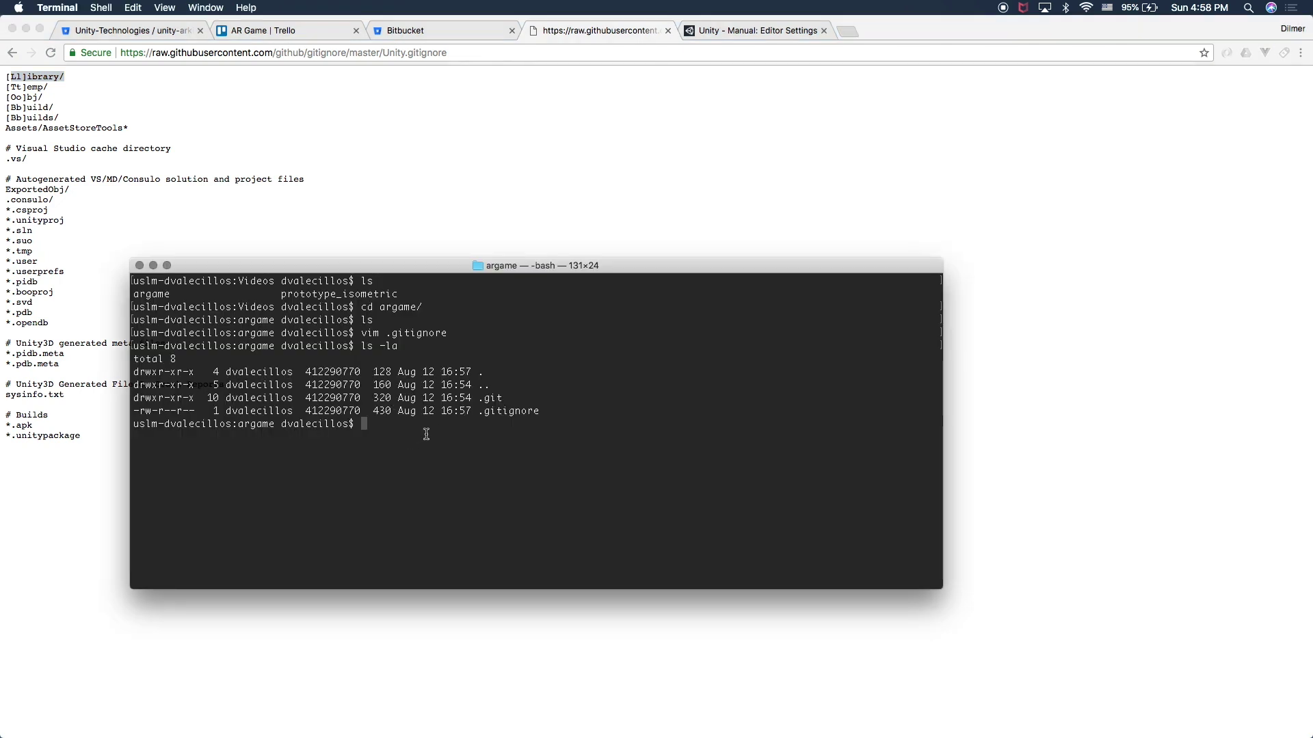
# On the AR Game Trello board in Chrome, move "Create a GIT ignore file" to Done and "Create a Unity Project" to In Progress.
pyautogui.press('super+Tab')
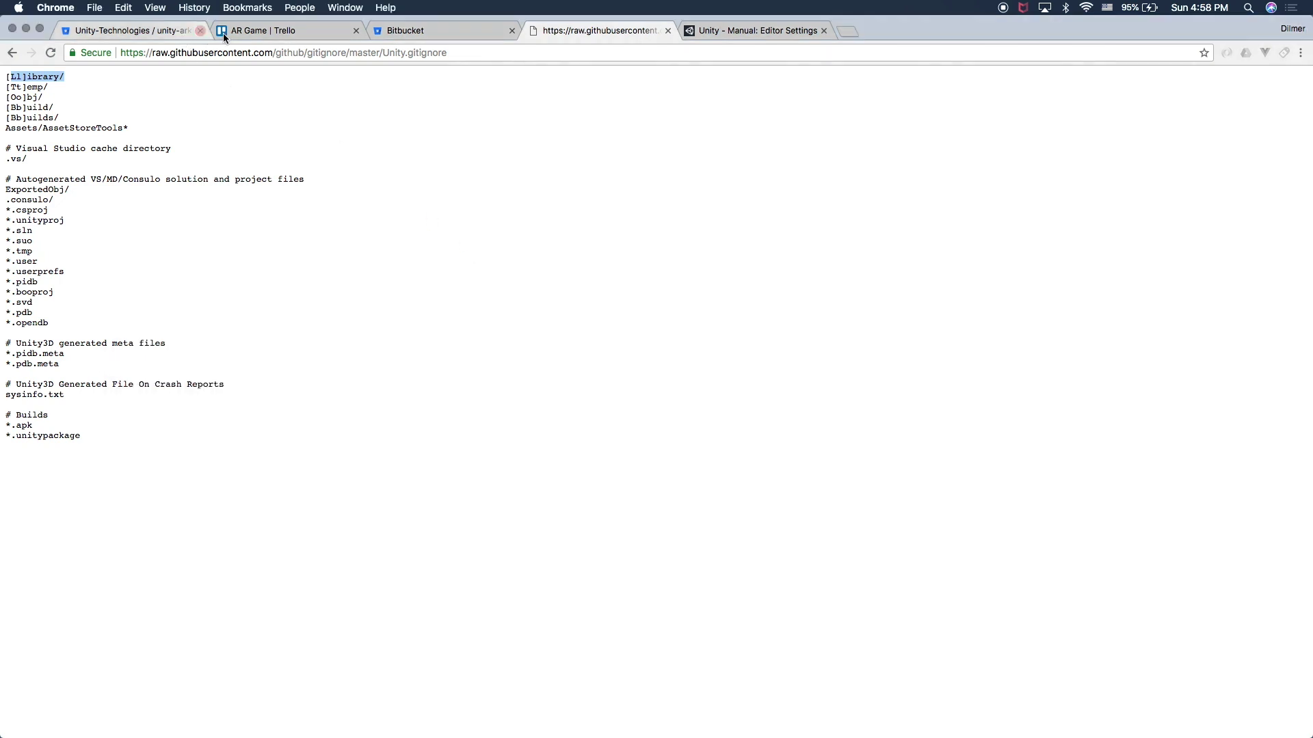
pyautogui.click(280, 30)
pyautogui.moveTo(316, 193); pyautogui.dragTo(557, 260)
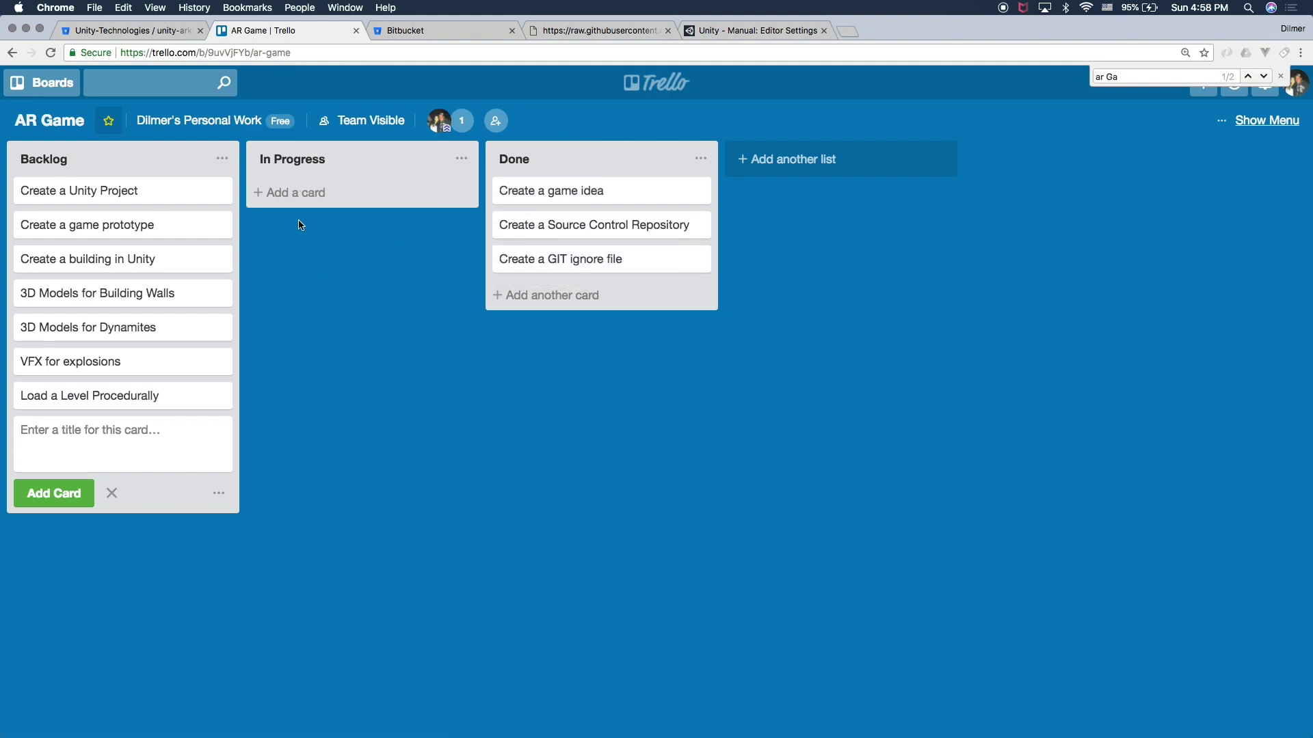
pyautogui.moveTo(65, 194); pyautogui.dragTo(312, 234)
pyautogui.click(366, 385)
# Search the computer for "unity" and launch the Unity application.
pyautogui.press('super+Tab')
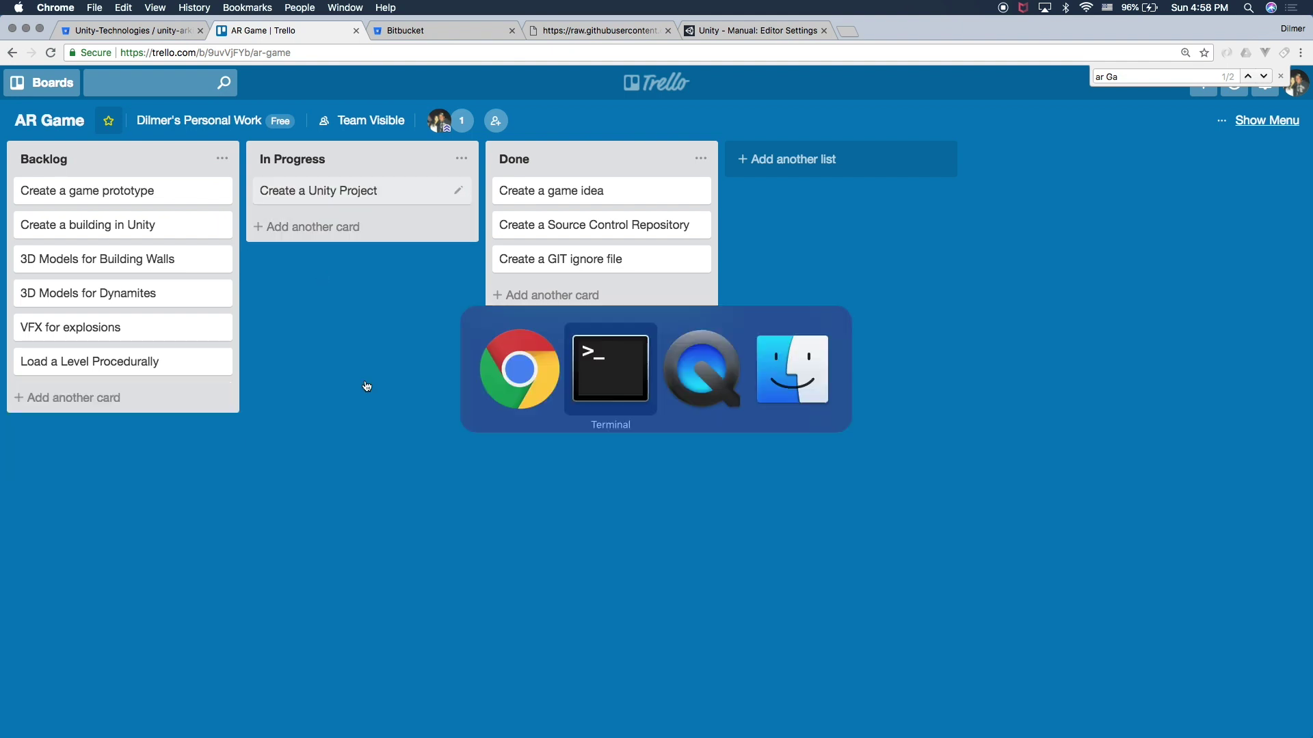
pyautogui.press('Escape')
pyautogui.press('super+space')
pyautogui.write('unity')
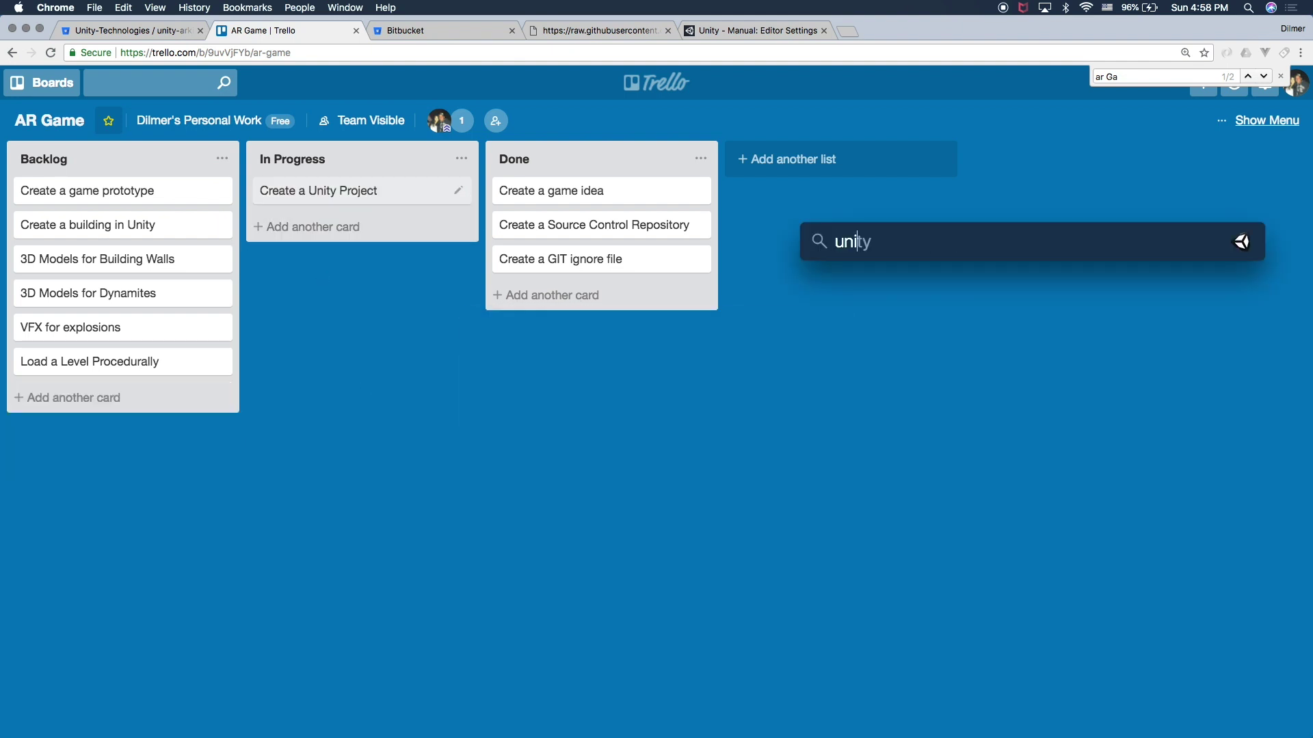
pyautogui.press('Return')
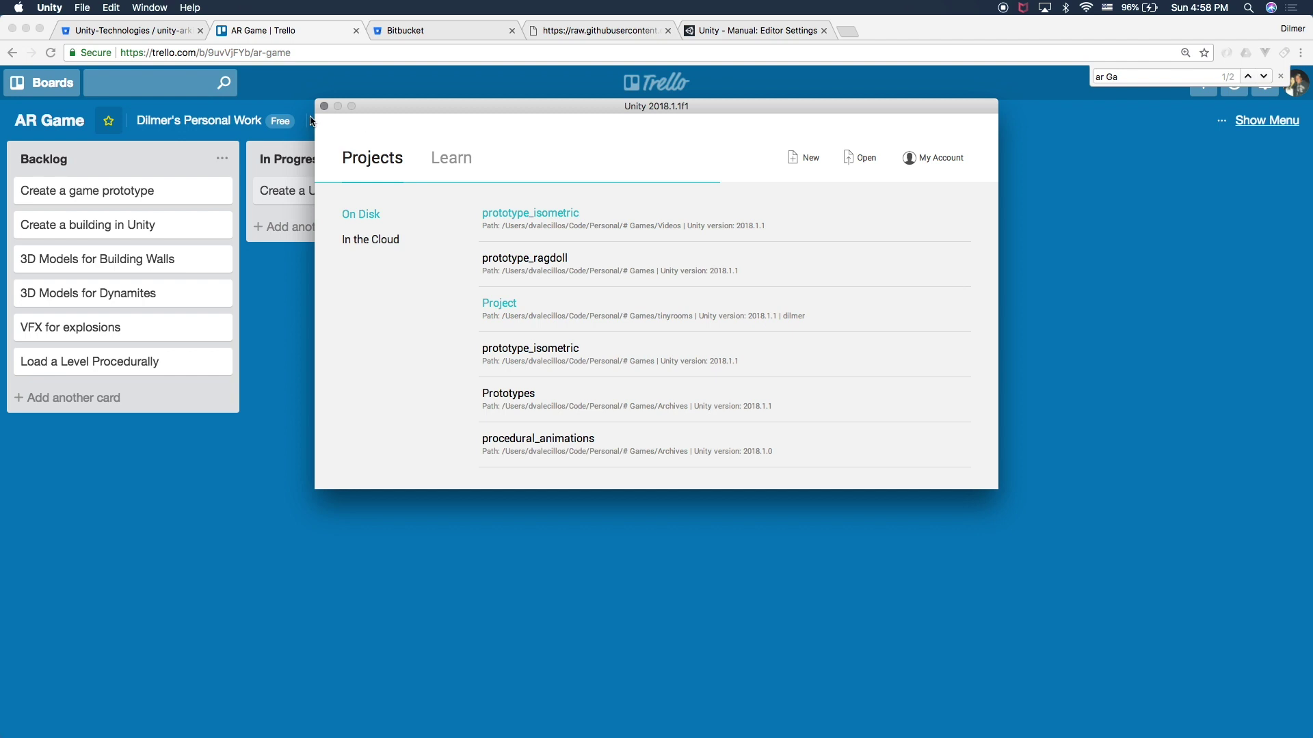
# Start a new Unity project and name it ARGame.
pyautogui.click(803, 157)
pyautogui.click(589, 260)
pyautogui.press('super+a')
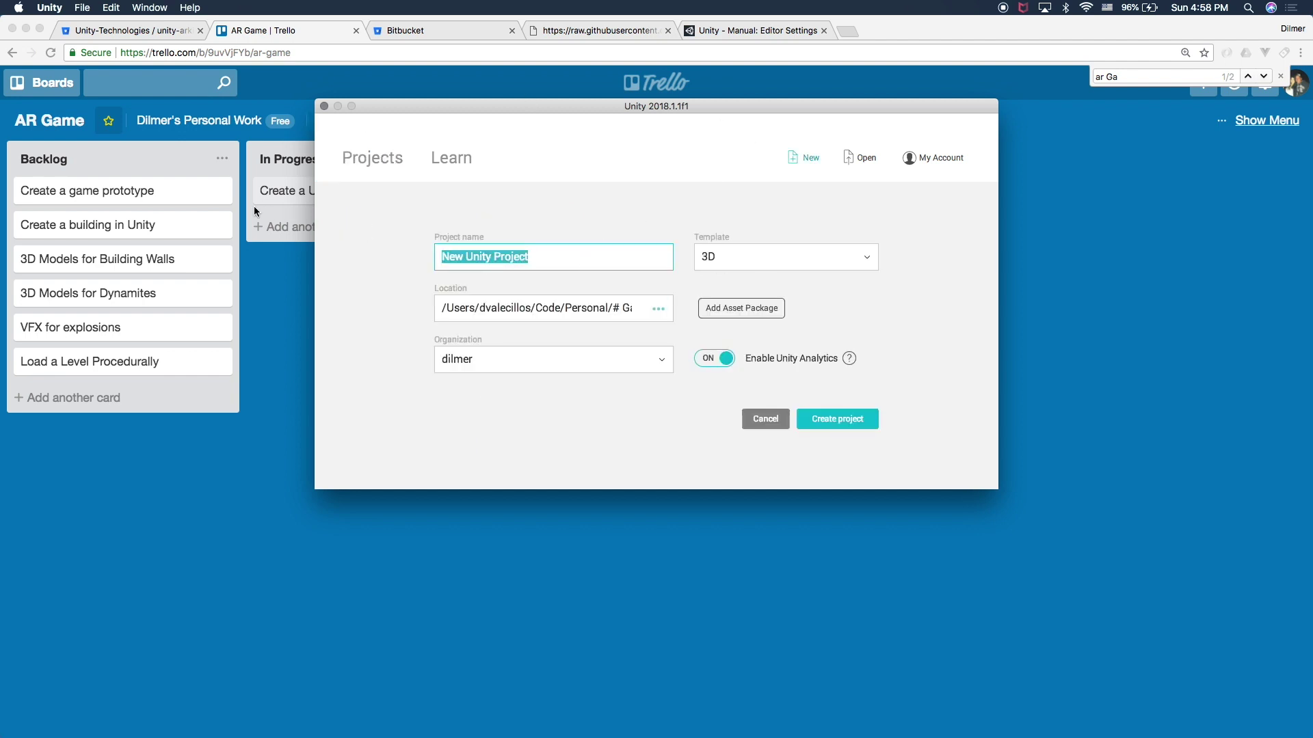
pyautogui.write('ARGan')
pyautogui.press('BackSpace')
pyautogui.write('me')
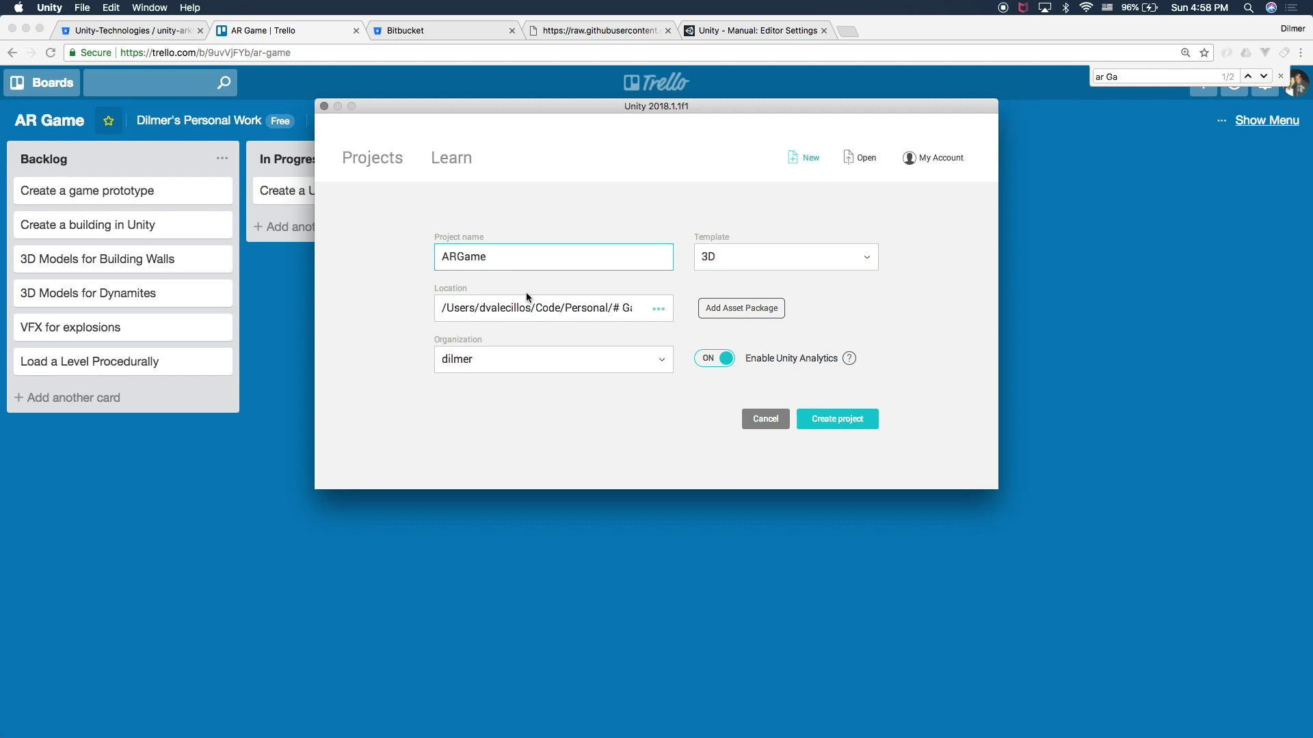
# Remove argame from the end of the project location and try to create the project directly in the Videos folder.
pyautogui.moveTo(554, 313); pyautogui.dragTo(730, 316)
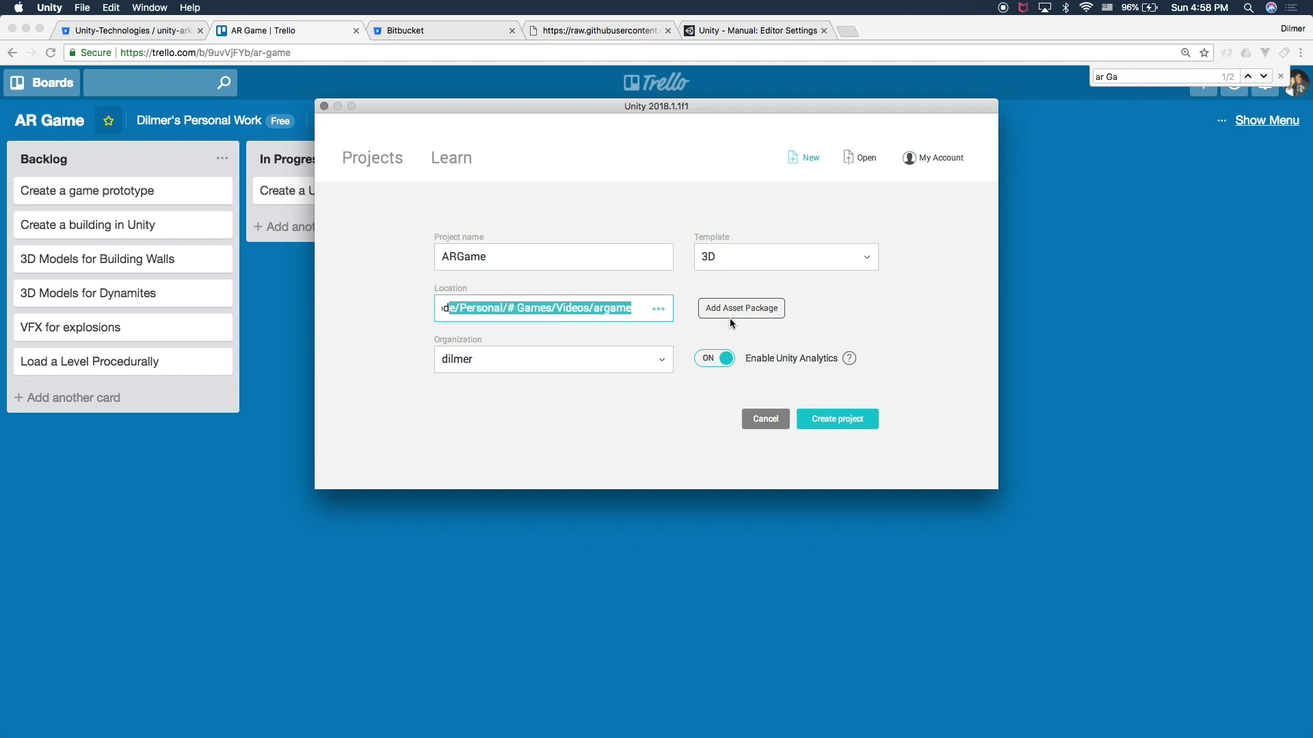
pyautogui.press('Right')
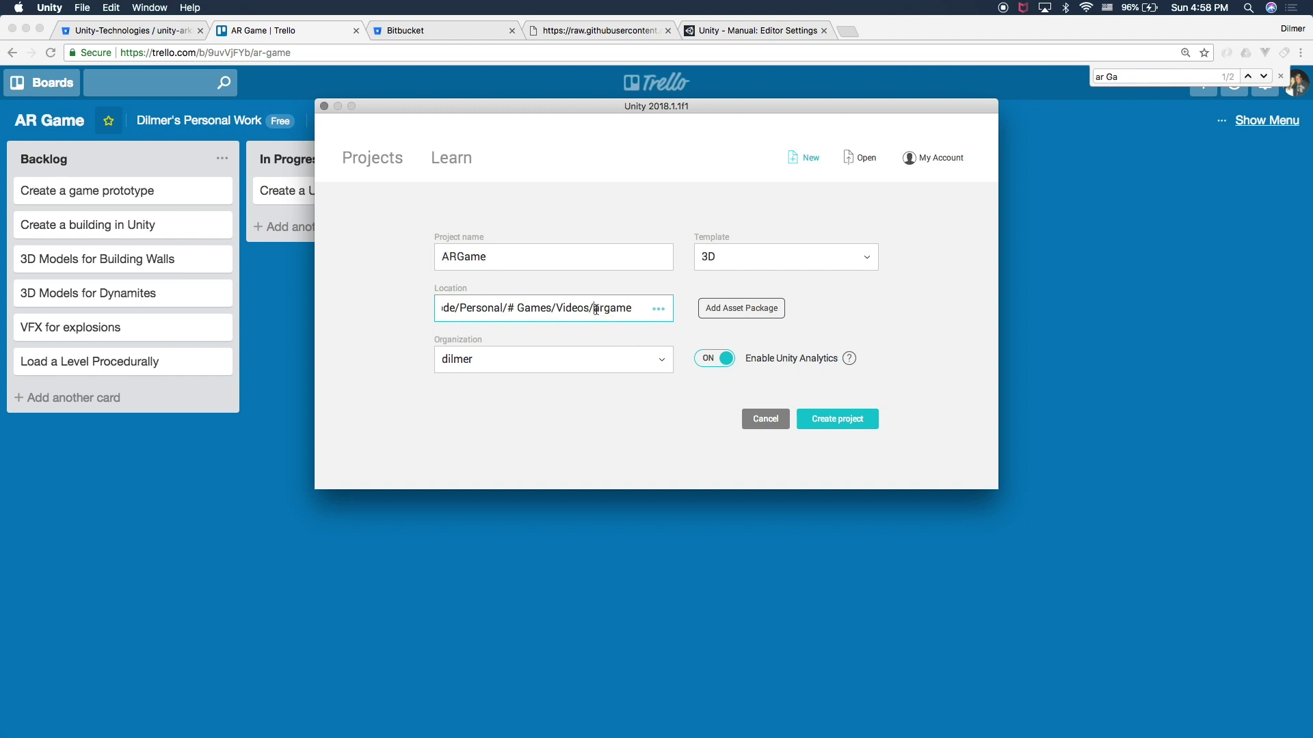
pyautogui.moveTo(593, 309); pyautogui.dragTo(715, 316)
pyautogui.press('BackSpace')
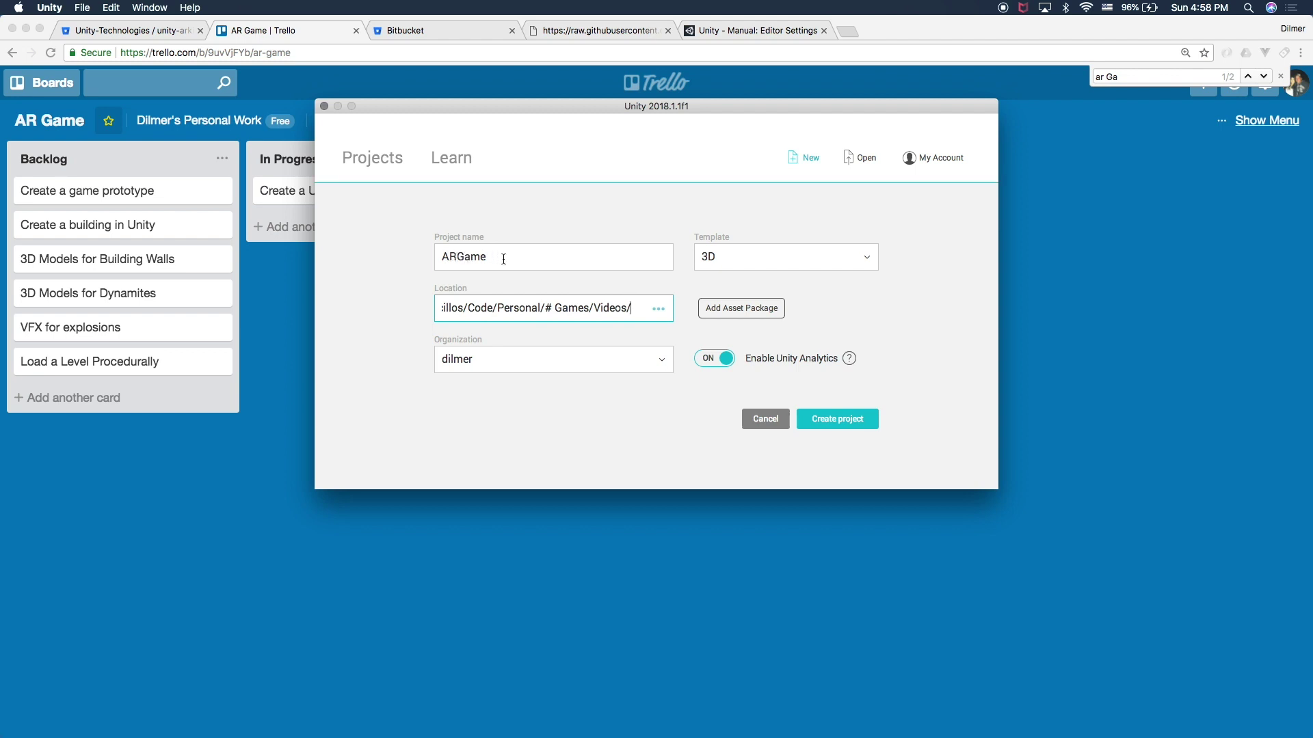
pyautogui.click(503, 355)
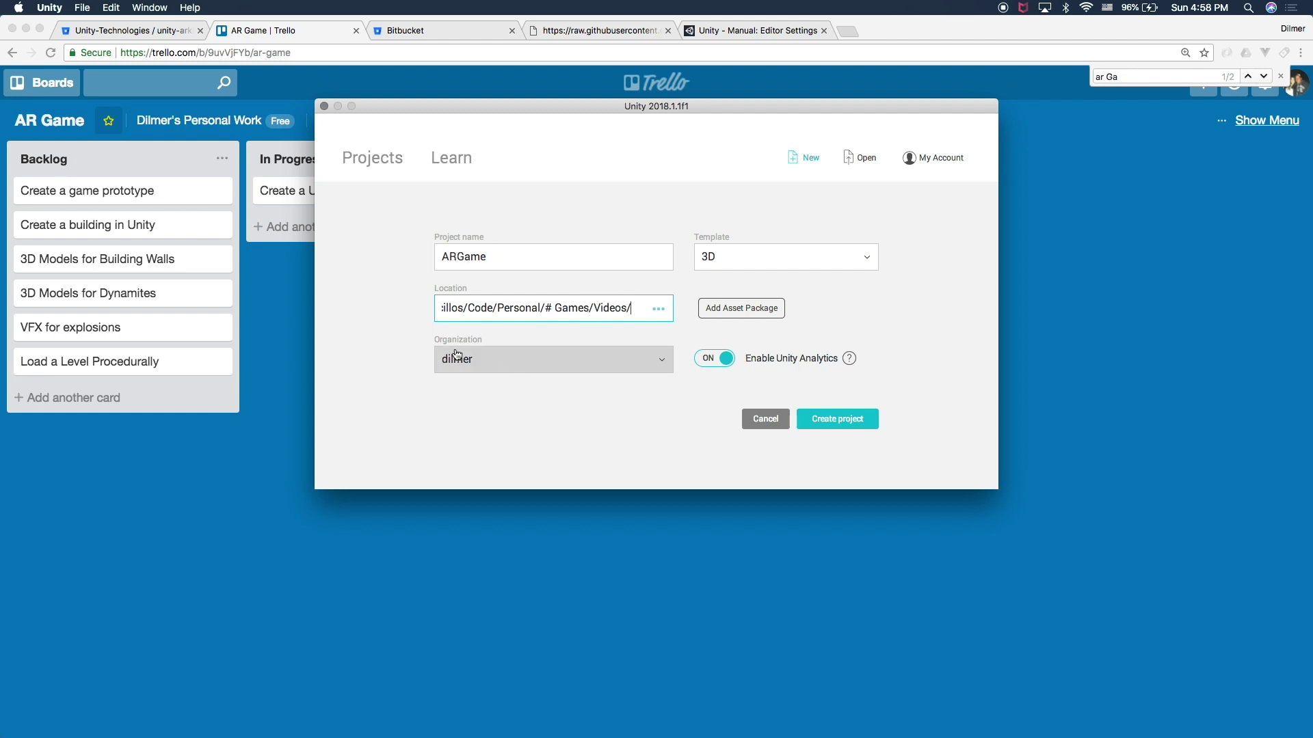
pyautogui.click(838, 419)
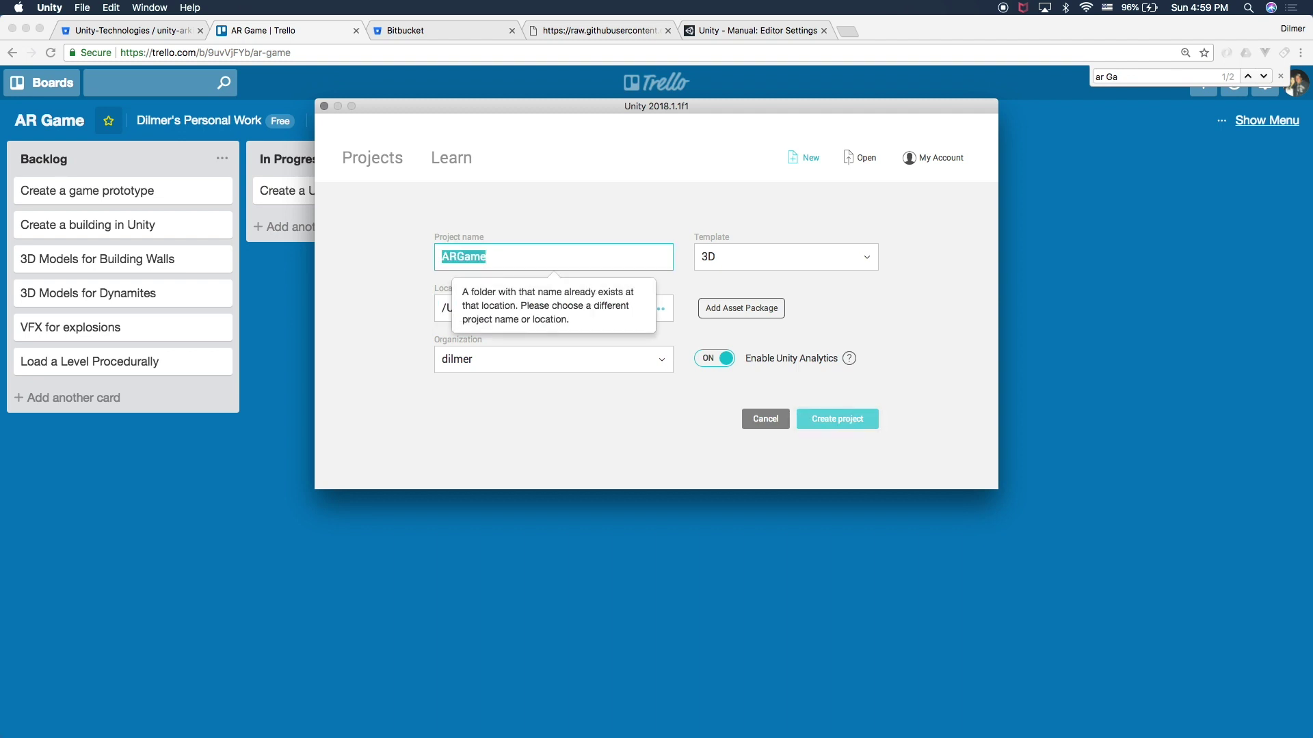
# Set the project location to the argame folder inside # Games/Videos.
pyautogui.click(502, 257)
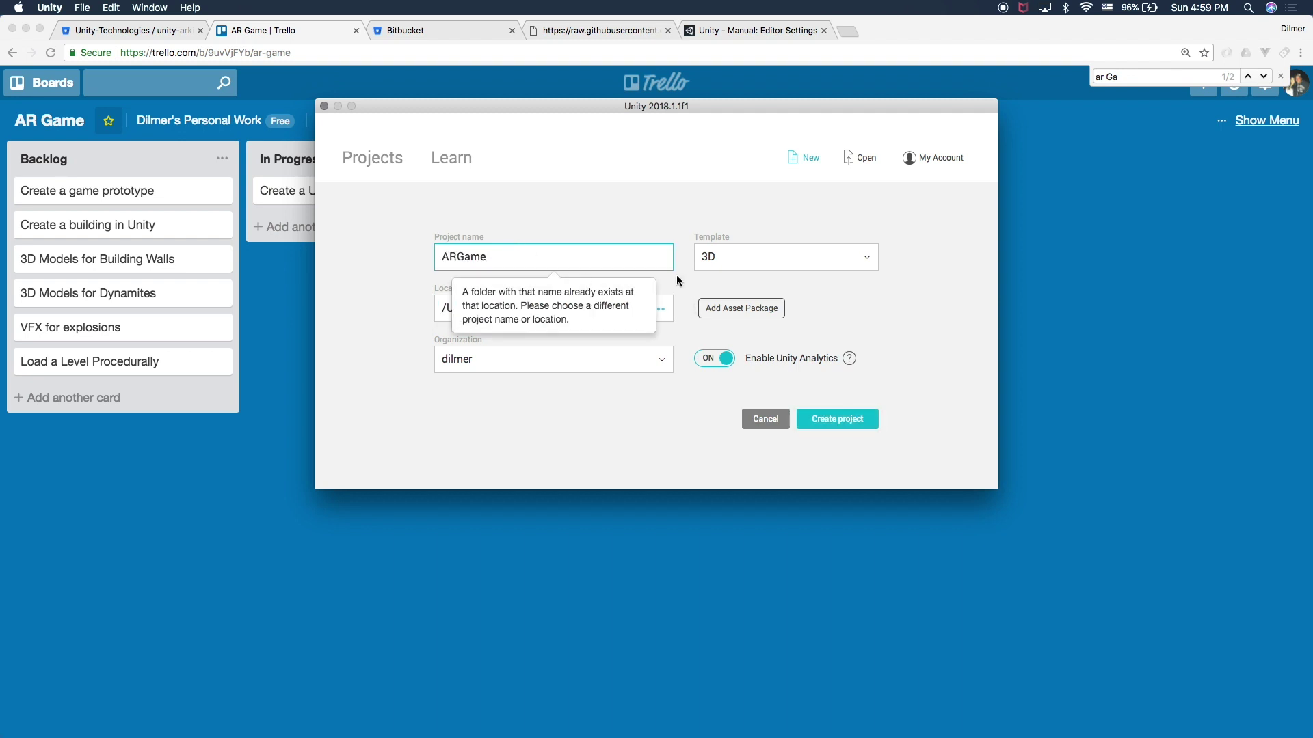
pyautogui.click(630, 311)
pyautogui.write('ames/Videos/')
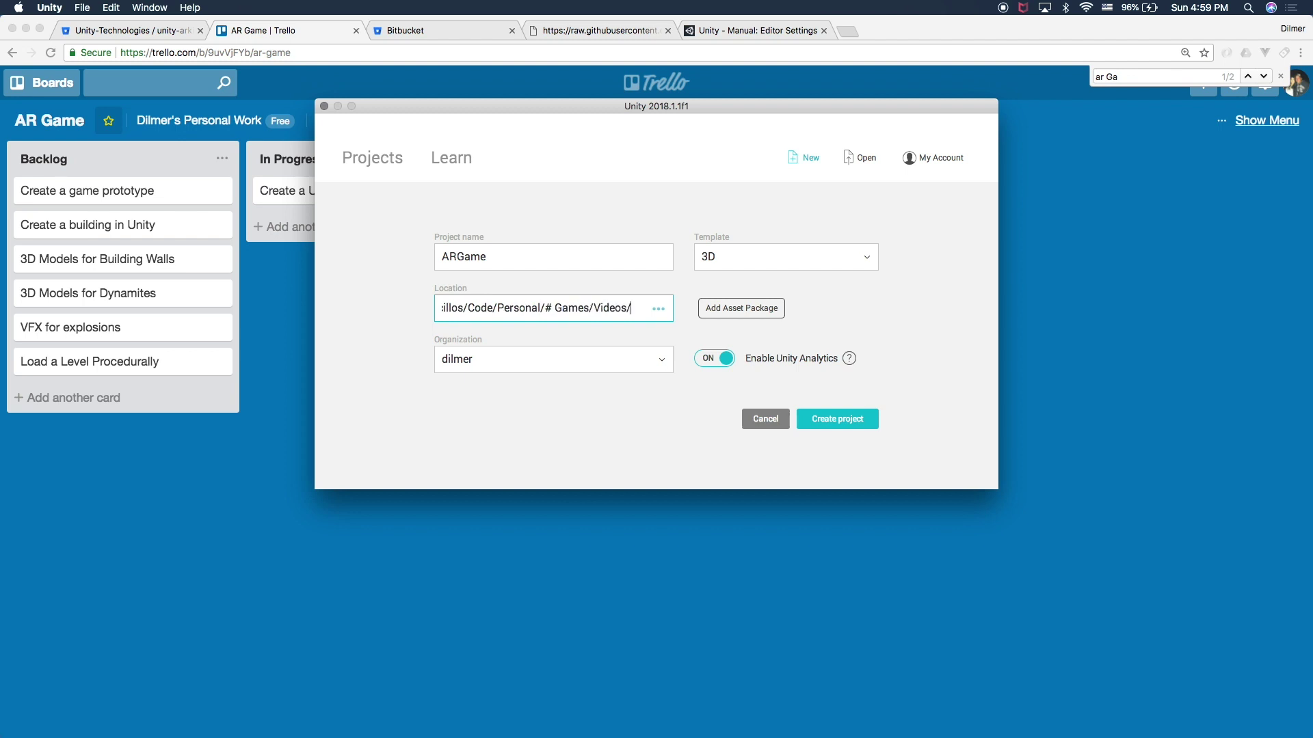
pyautogui.write('ARGame')
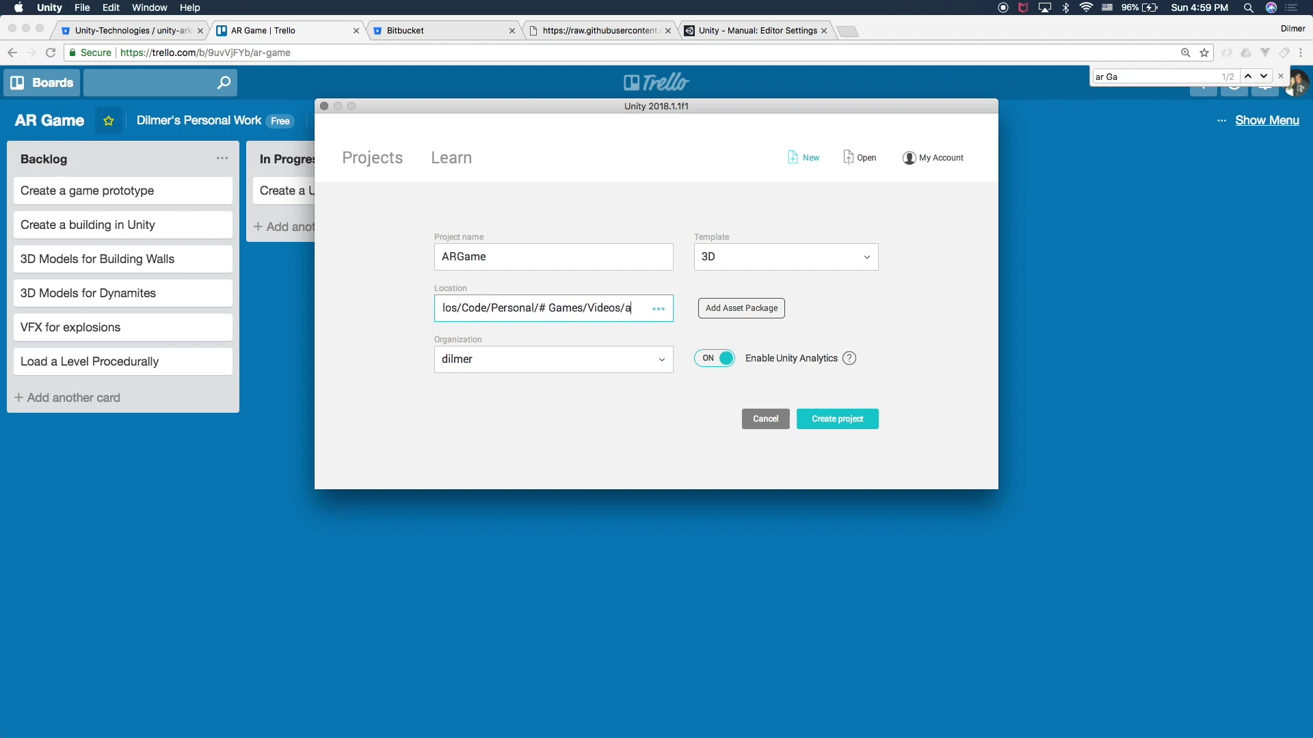
pyautogui.press('Tab')
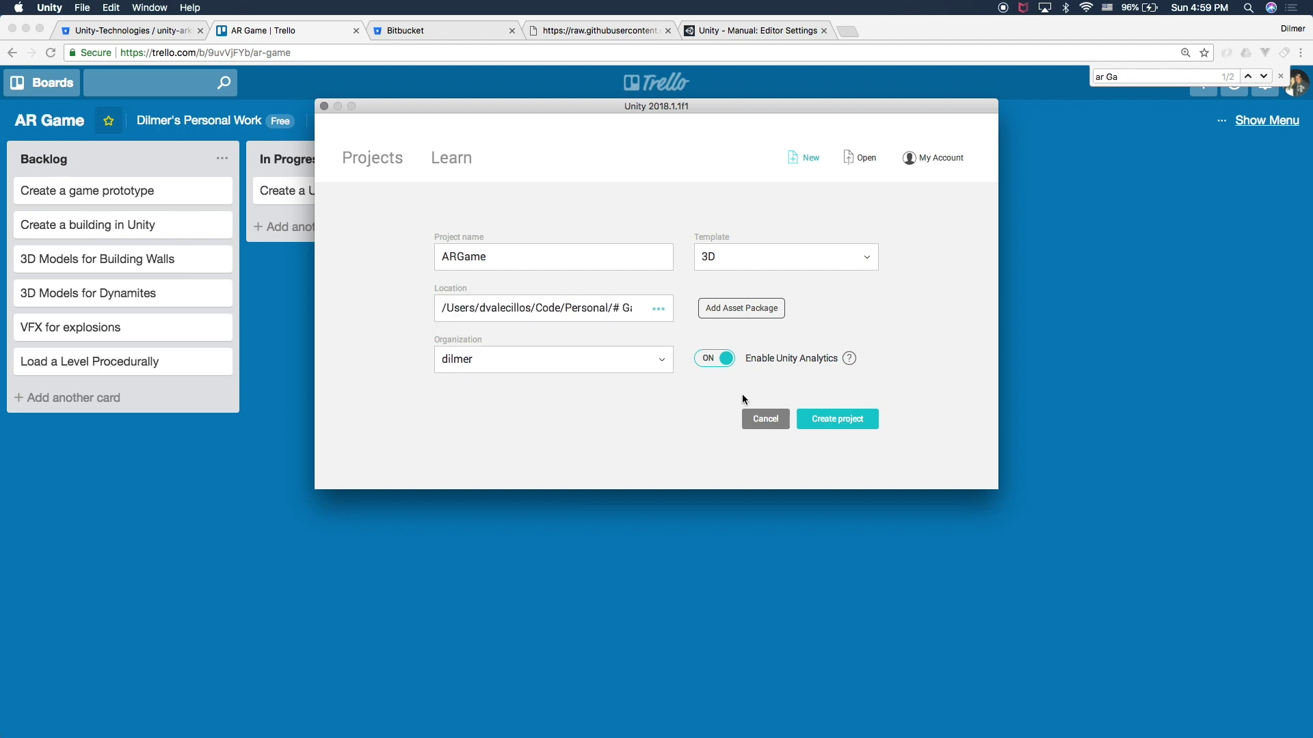
# Create the ARGame Unity project with the 3D template in the chosen folder.
pyautogui.click(841, 428)
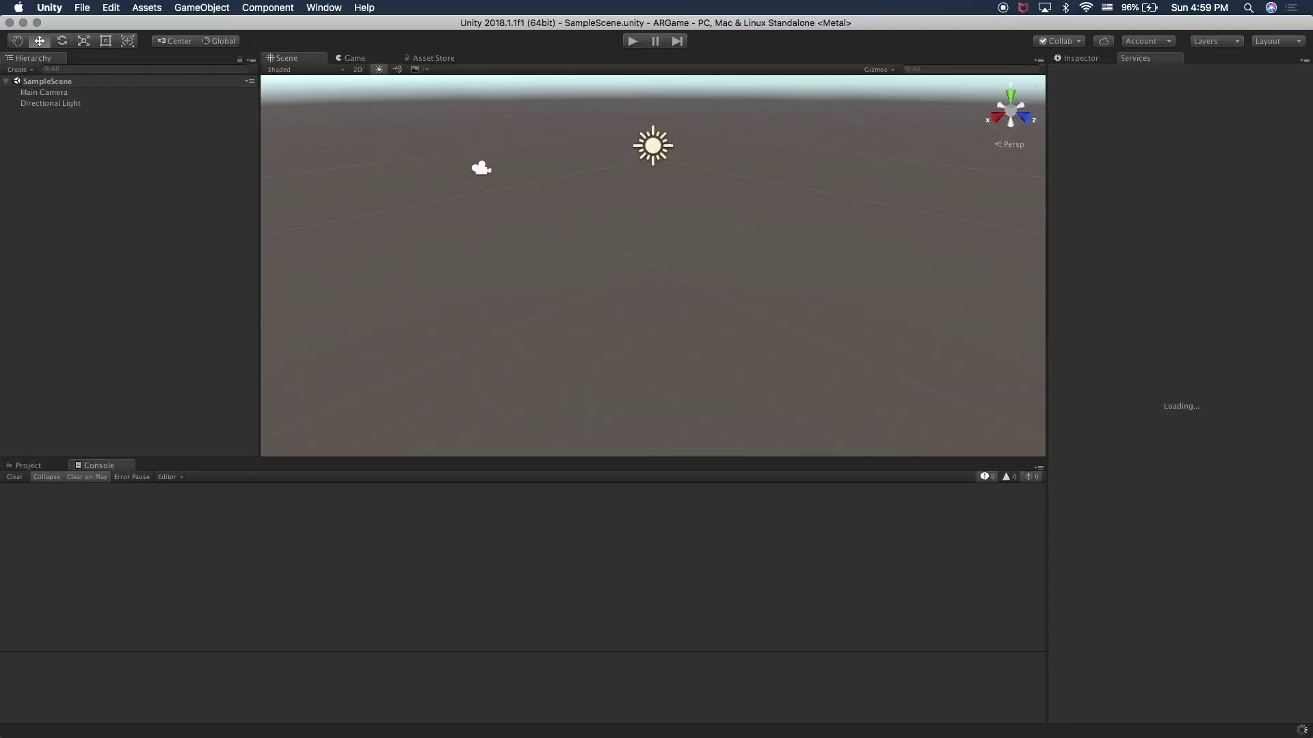
# Switch to Terminal, list the contents of the argame folder and check the repository's Git status.
pyautogui.press('super+Tab')
pyautogui.press('super+Tab')
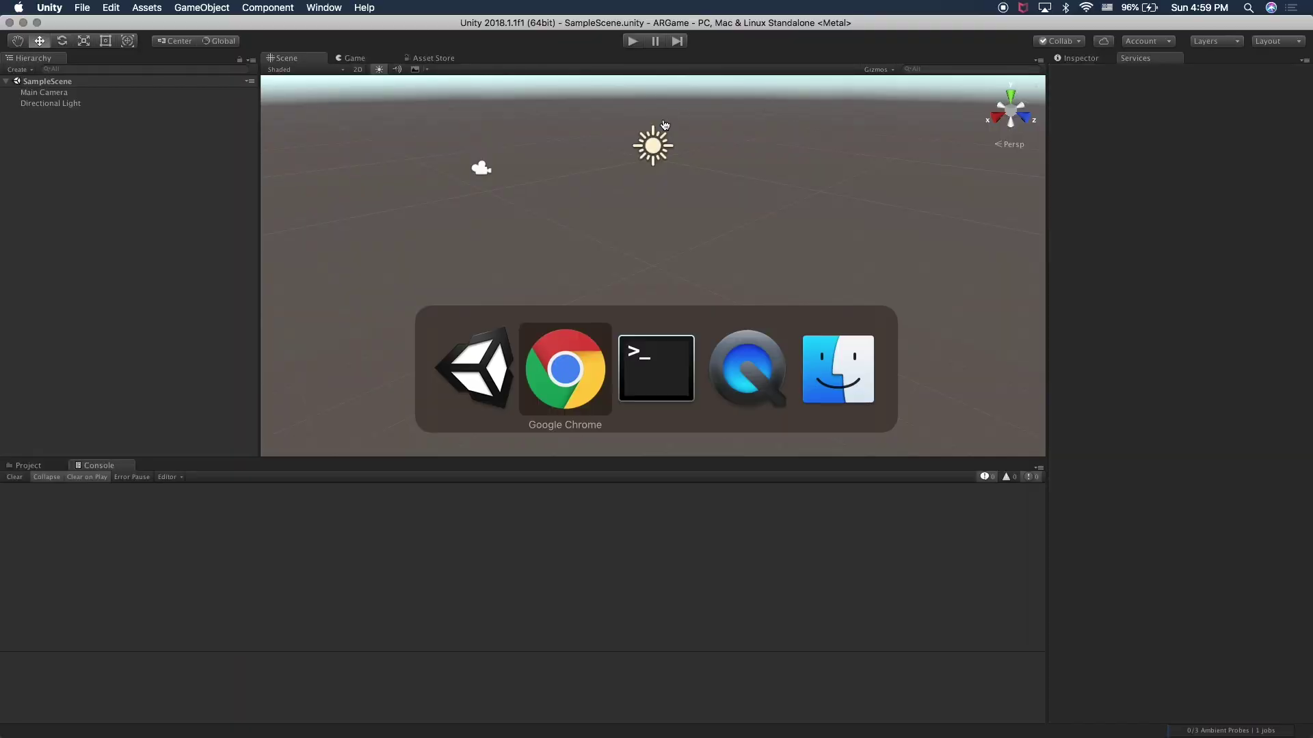
pyautogui.write('ls')
pyautogui.press('Return')
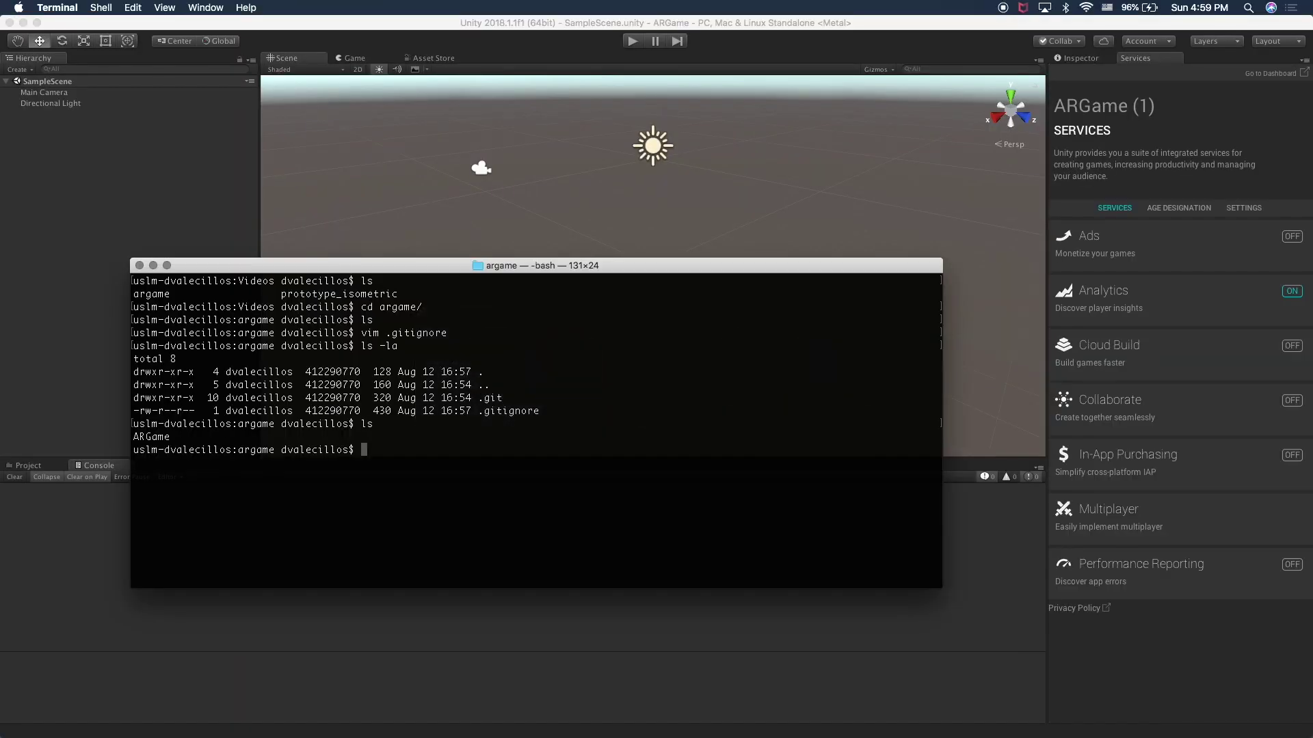
pyautogui.write('git status')
pyautogui.press('Return')
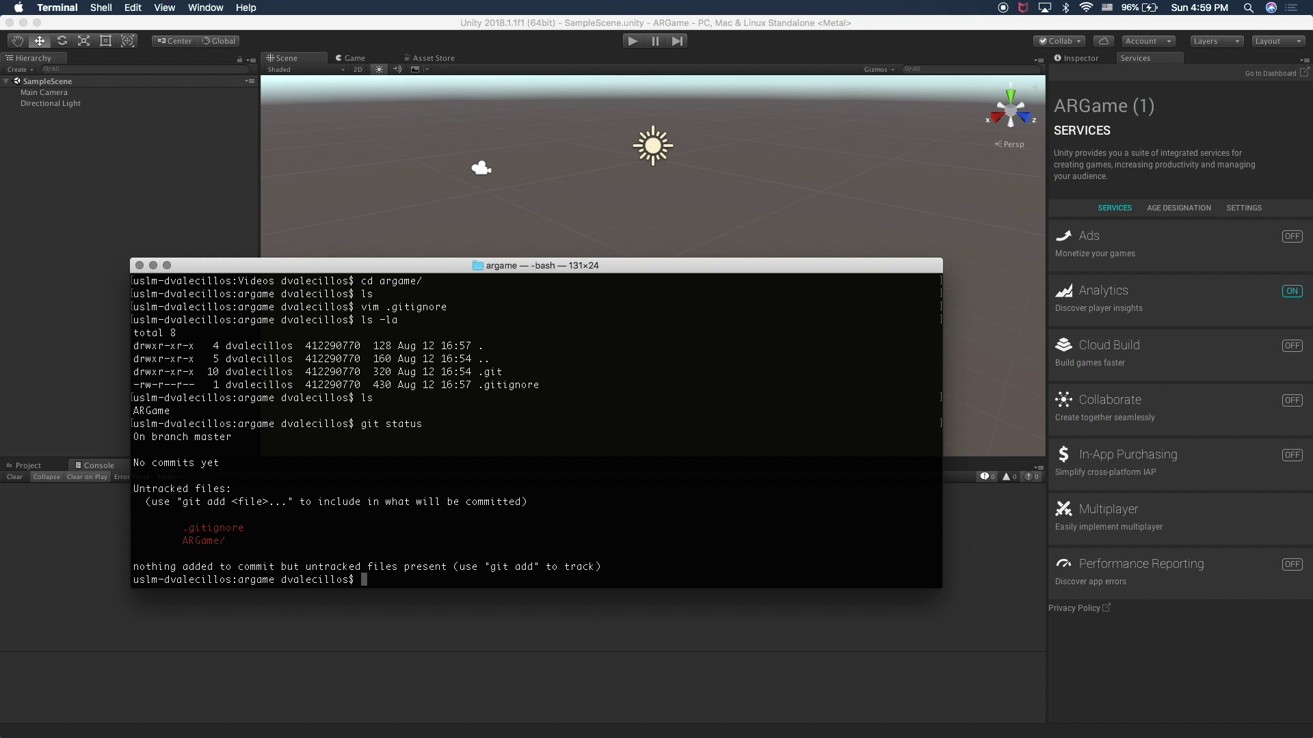
# Stage all new files in the argame repository and commit them with the message "Initial files".
pyautogui.write('git add -')
pyautogui.press('Return')
pyautogui.write('git add -A')
pyautogui.press('Return')
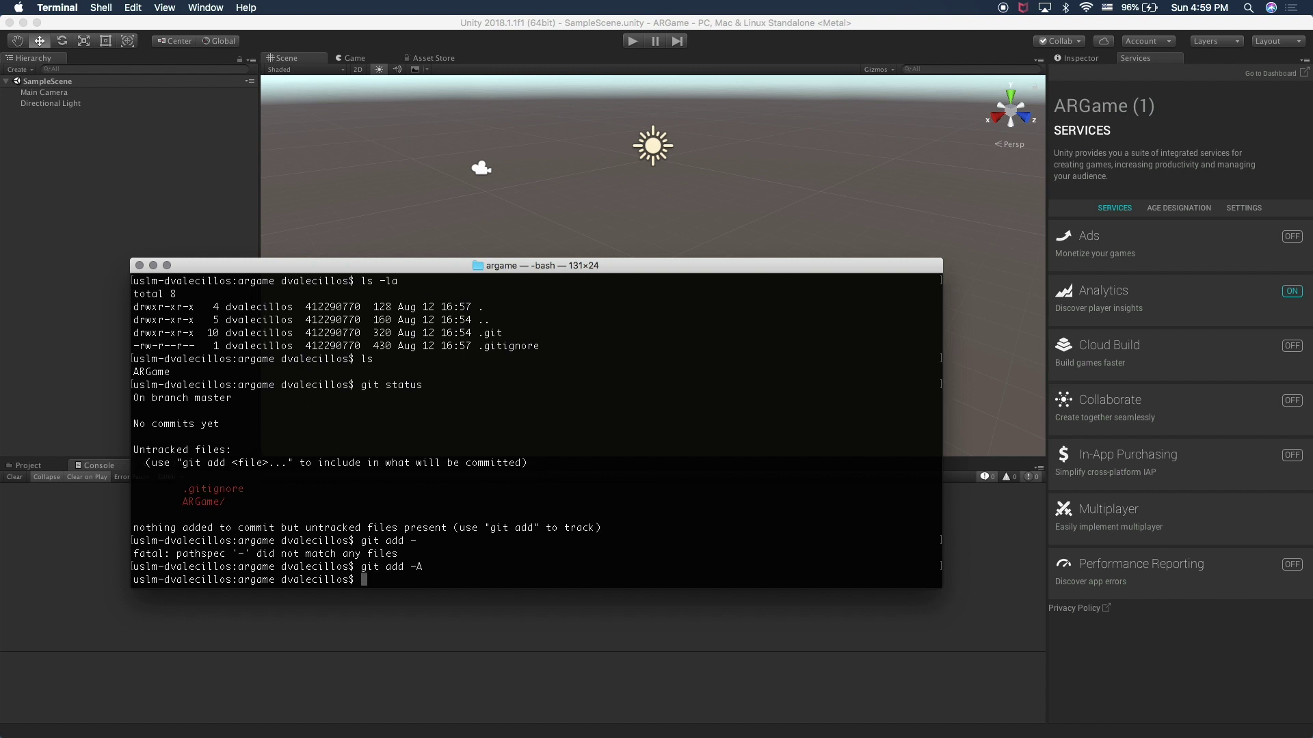
pyautogui.write('git commit -m "Initial files"')
pyautogui.press('Return')
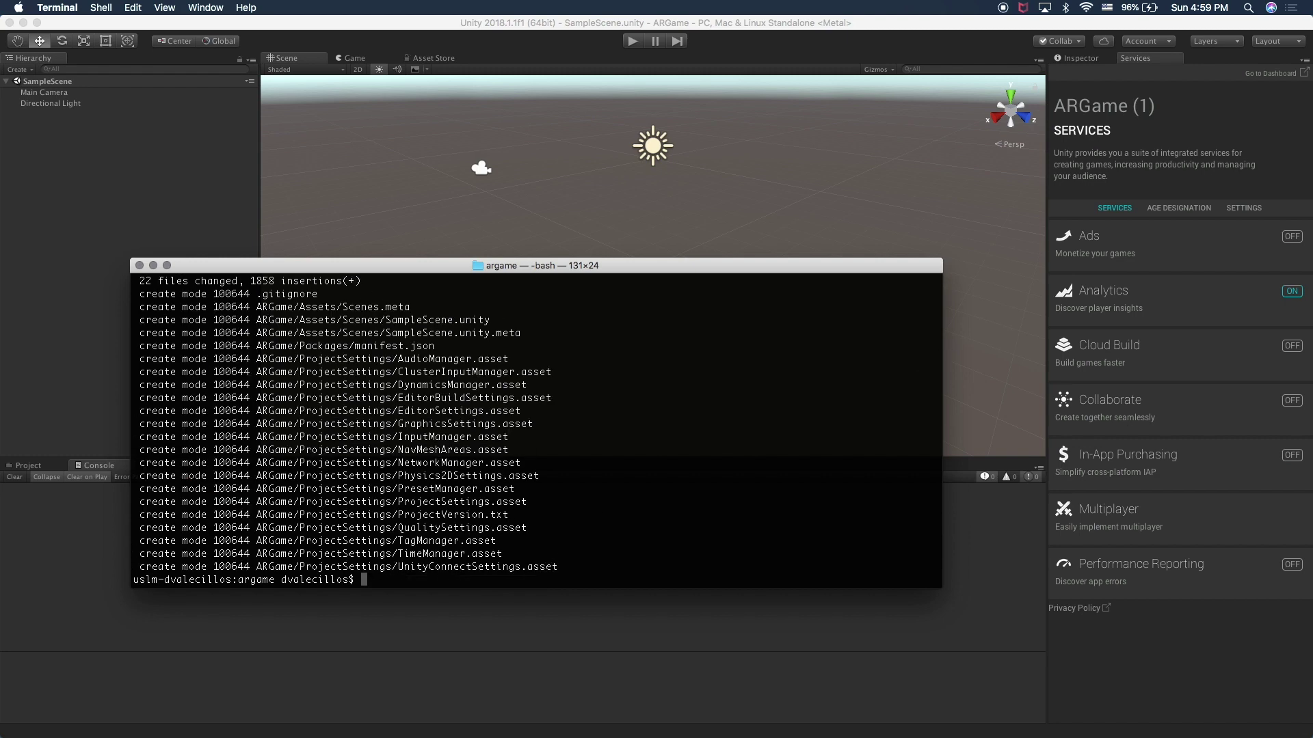
# Copy the command git push -u origin master from the Bitbucket page in Chrome and run it in Terminal to push the commit.
pyautogui.press('super+Tab')
pyautogui.press('super+Tab')
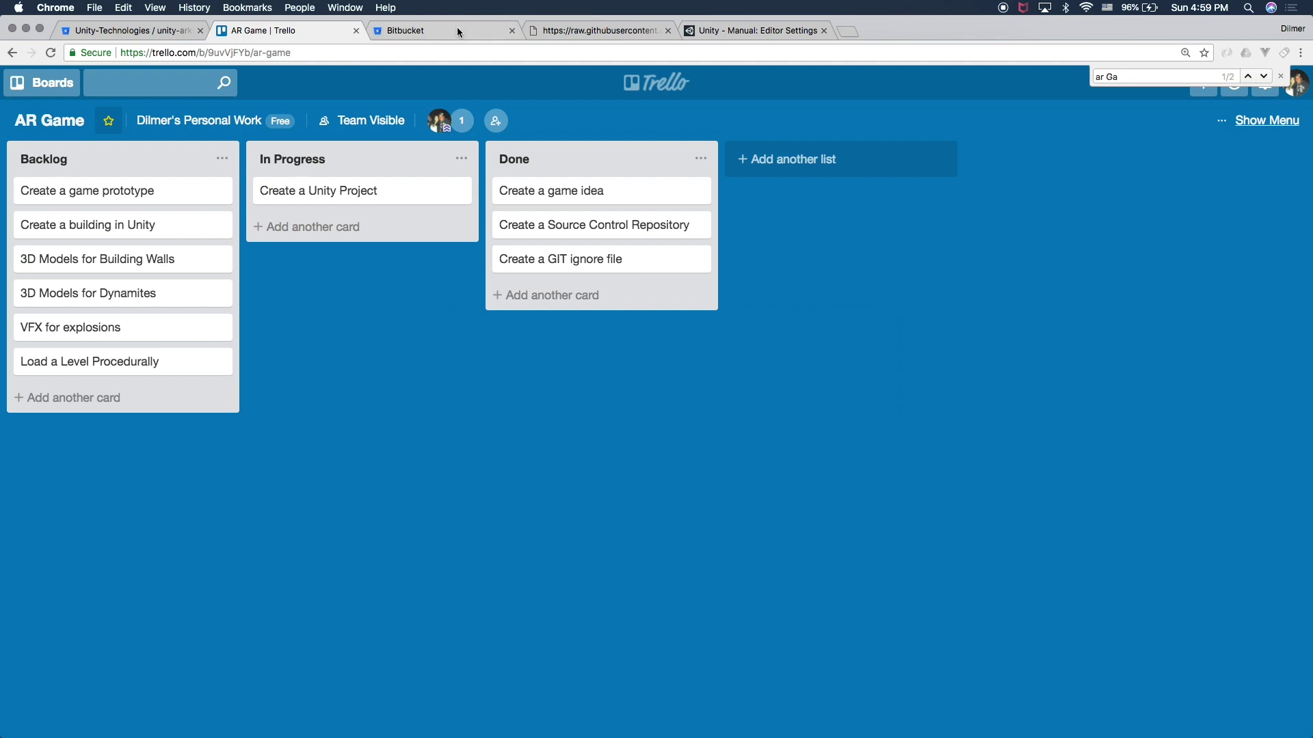
pyautogui.click(456, 29)
pyautogui.scroll(-1, 546, 457)
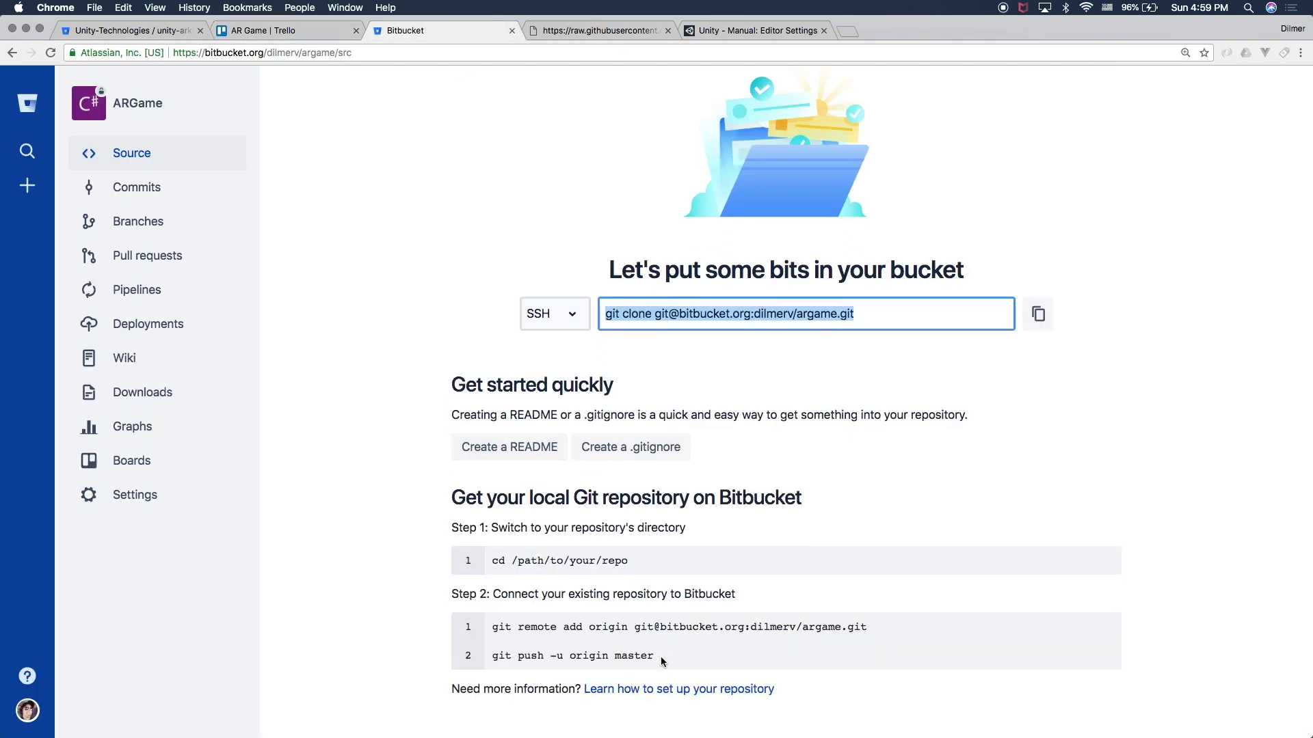
pyautogui.moveTo(658, 657); pyautogui.dragTo(490, 658)
pyautogui.press('super+c')
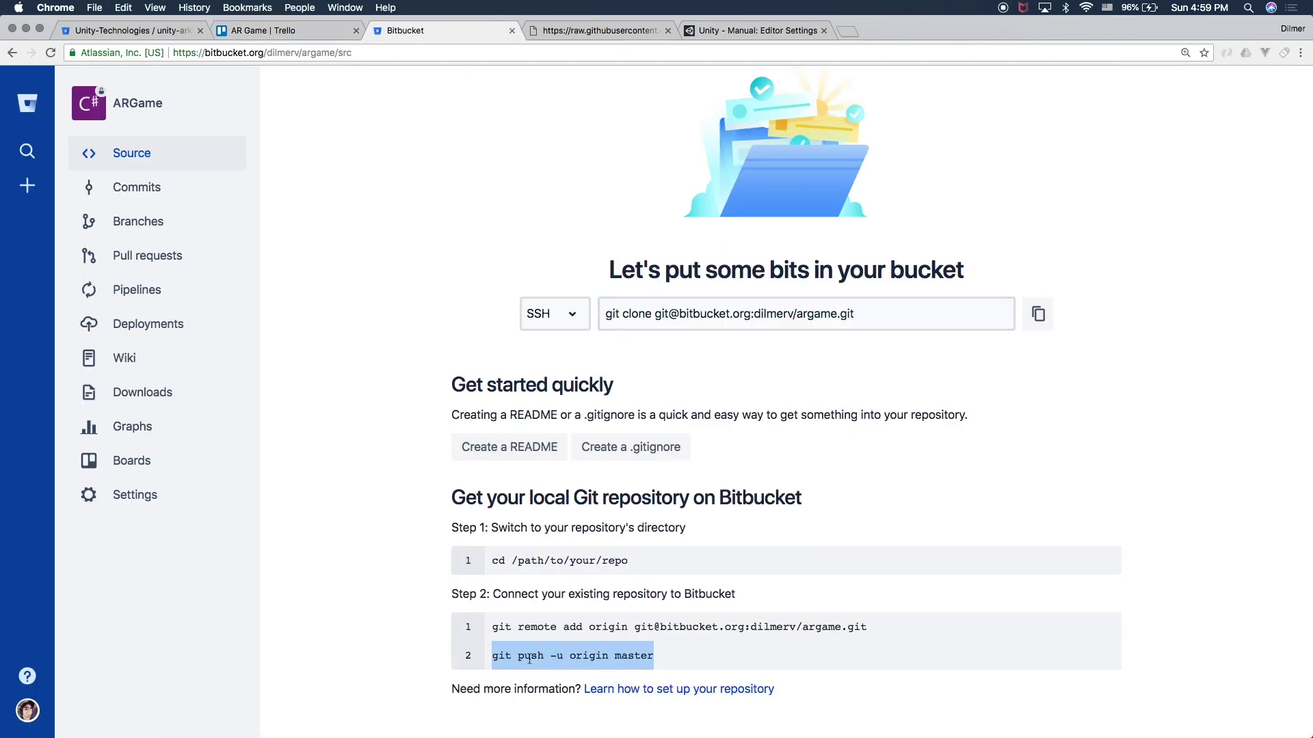
pyautogui.press('super+Tab')
pyautogui.press('super+v')
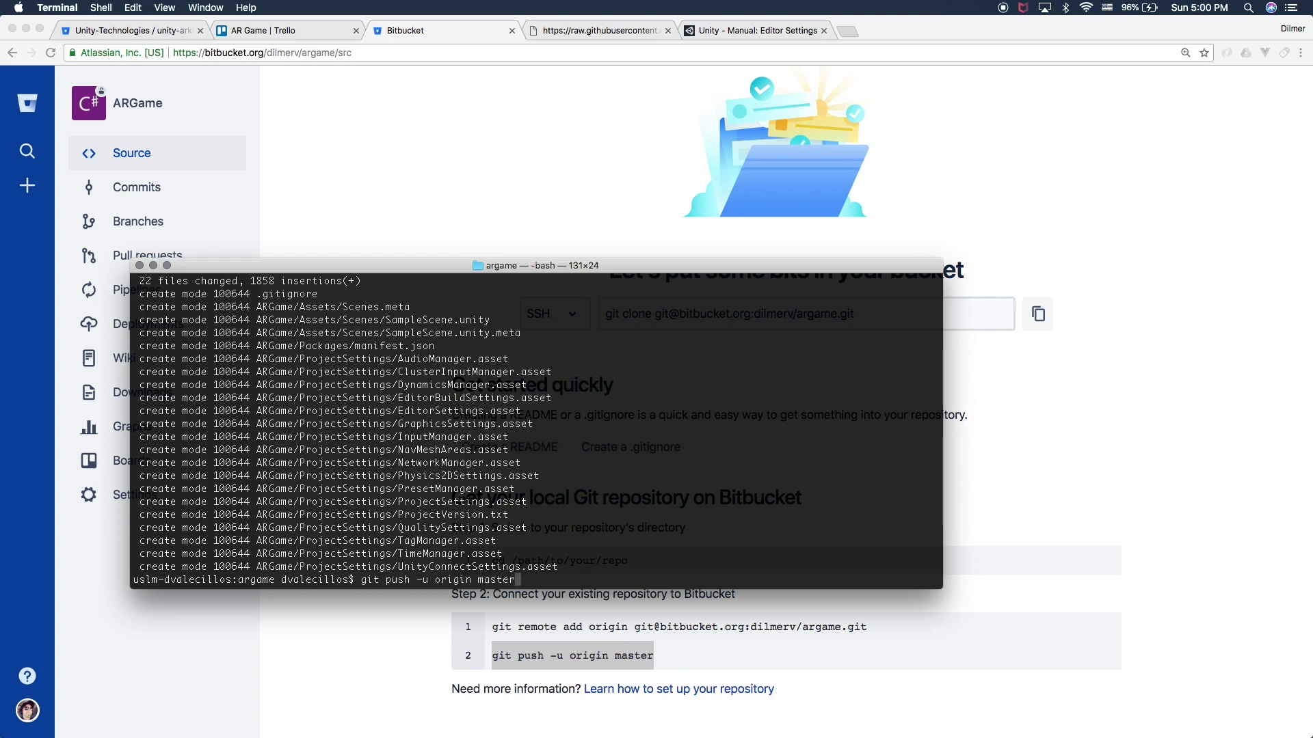
pyautogui.press('Return')
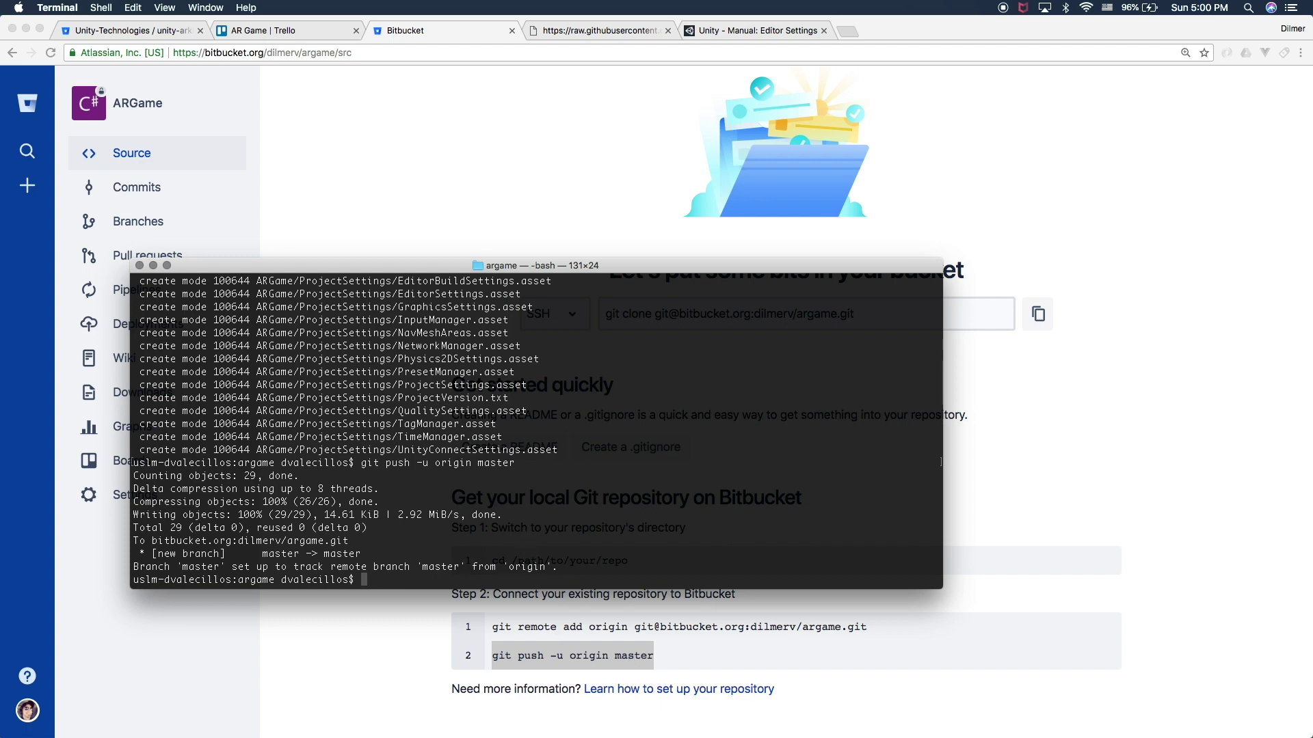
# Open the argame repository's source on Bitbucket, inspect ARGame down to Assets/Scenes, and return to the ARGame folder.
pyautogui.click(356, 179)
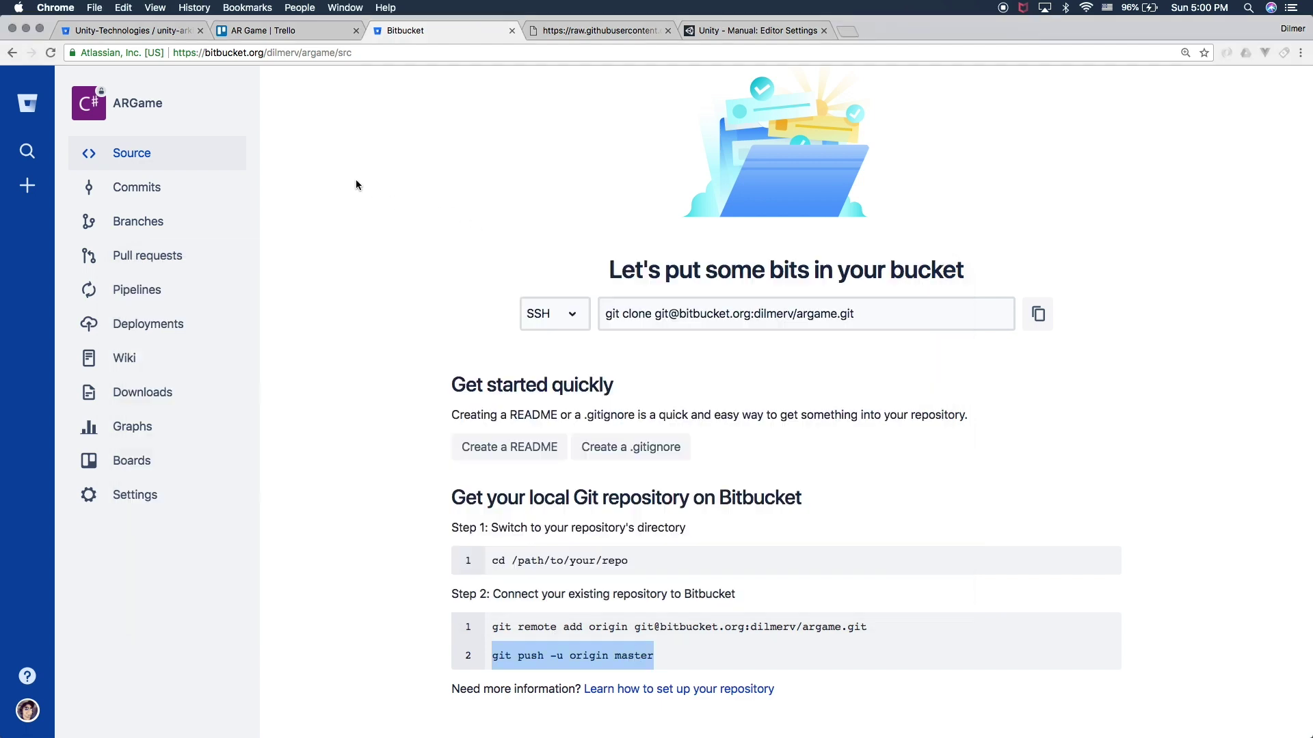
pyautogui.click(158, 162)
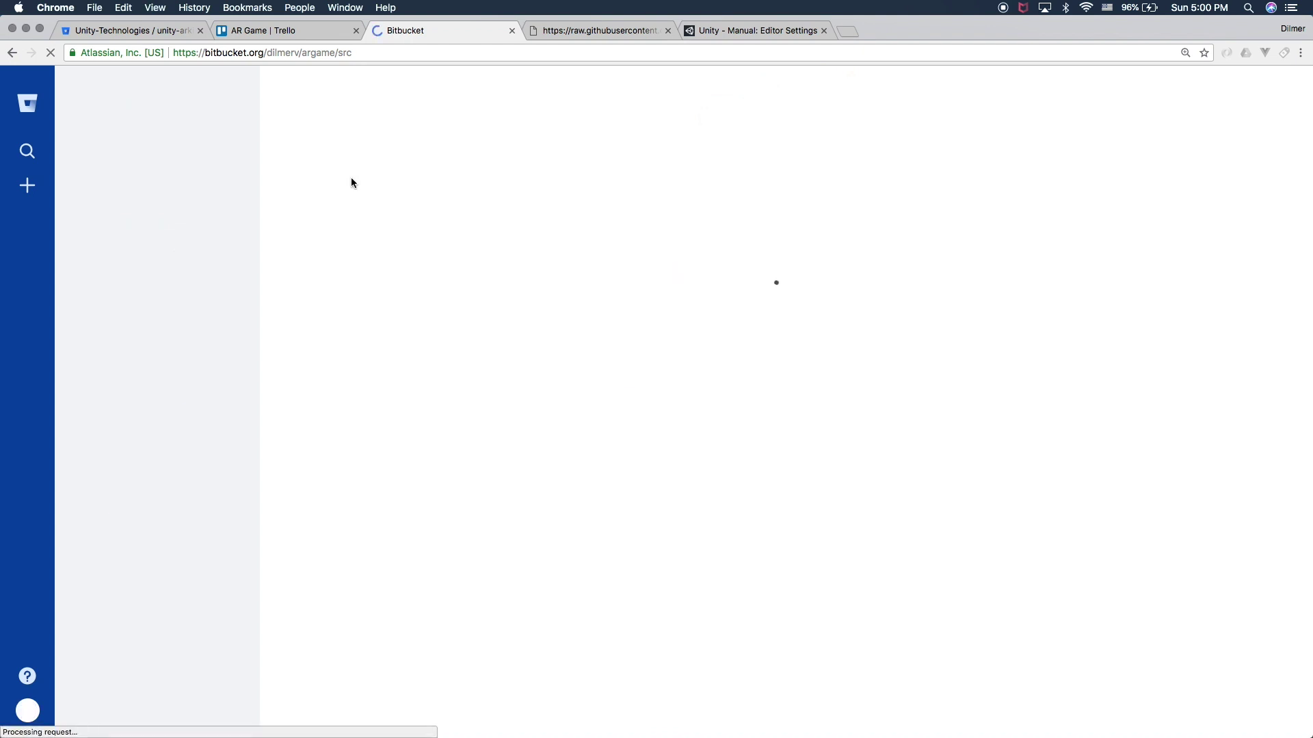
pyautogui.click(348, 320)
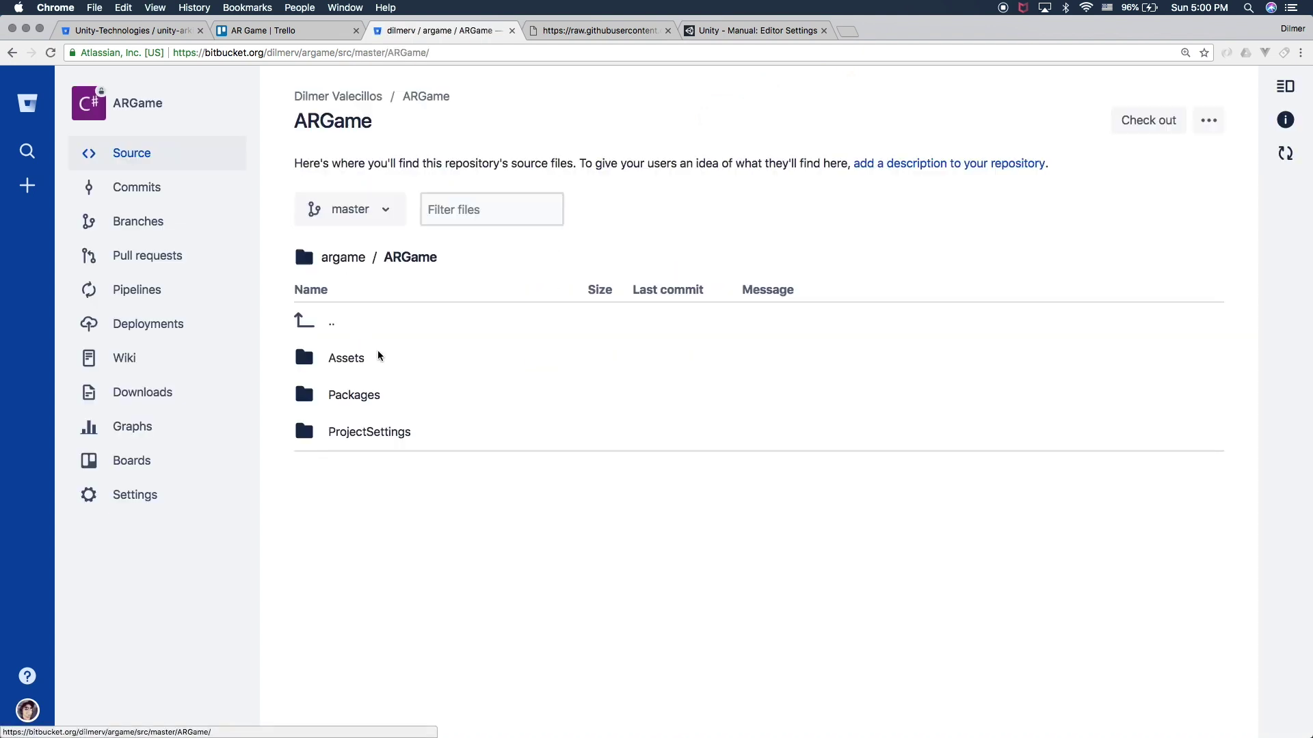
pyautogui.click(347, 357)
pyautogui.click(355, 357)
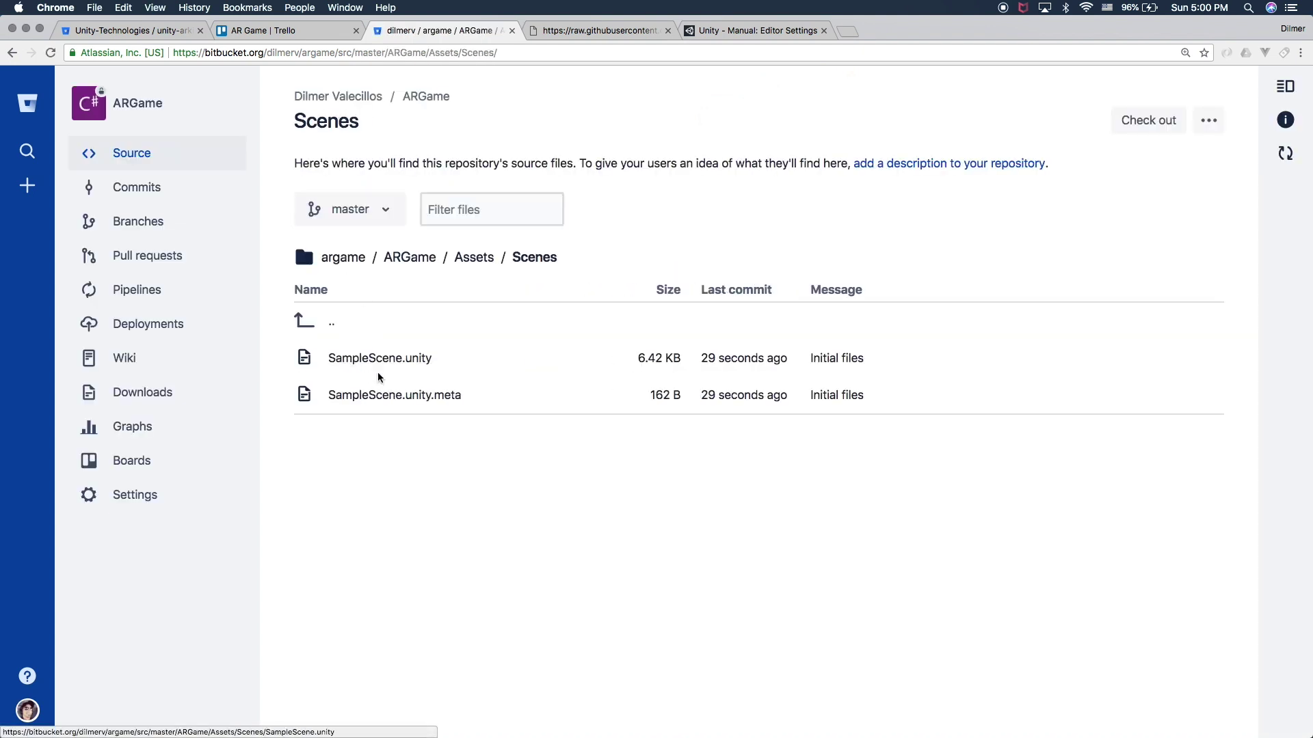
pyautogui.press('super+bracketleft')
pyautogui.press('super+bracketleft')
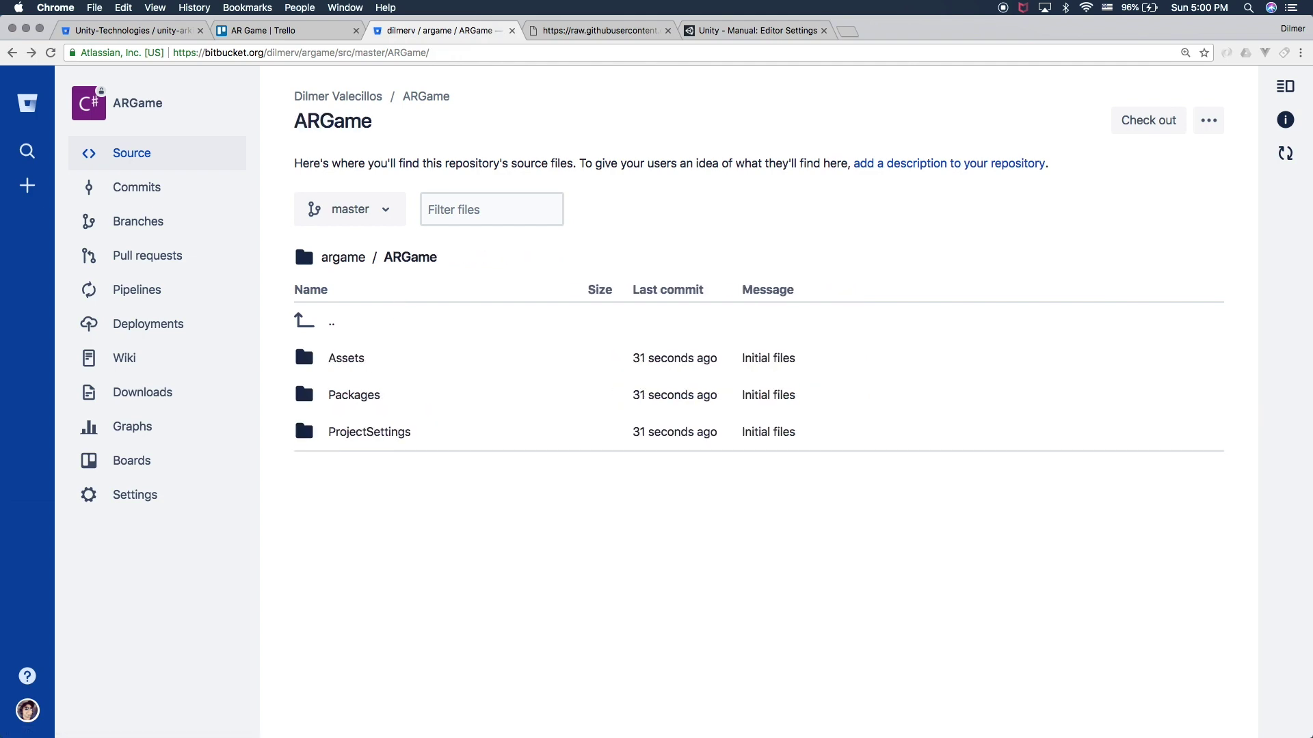
# Review the Asset Serialization modes Force Binary and Force Text on the Unity manual's Editor Settings page.
pyautogui.click(757, 31)
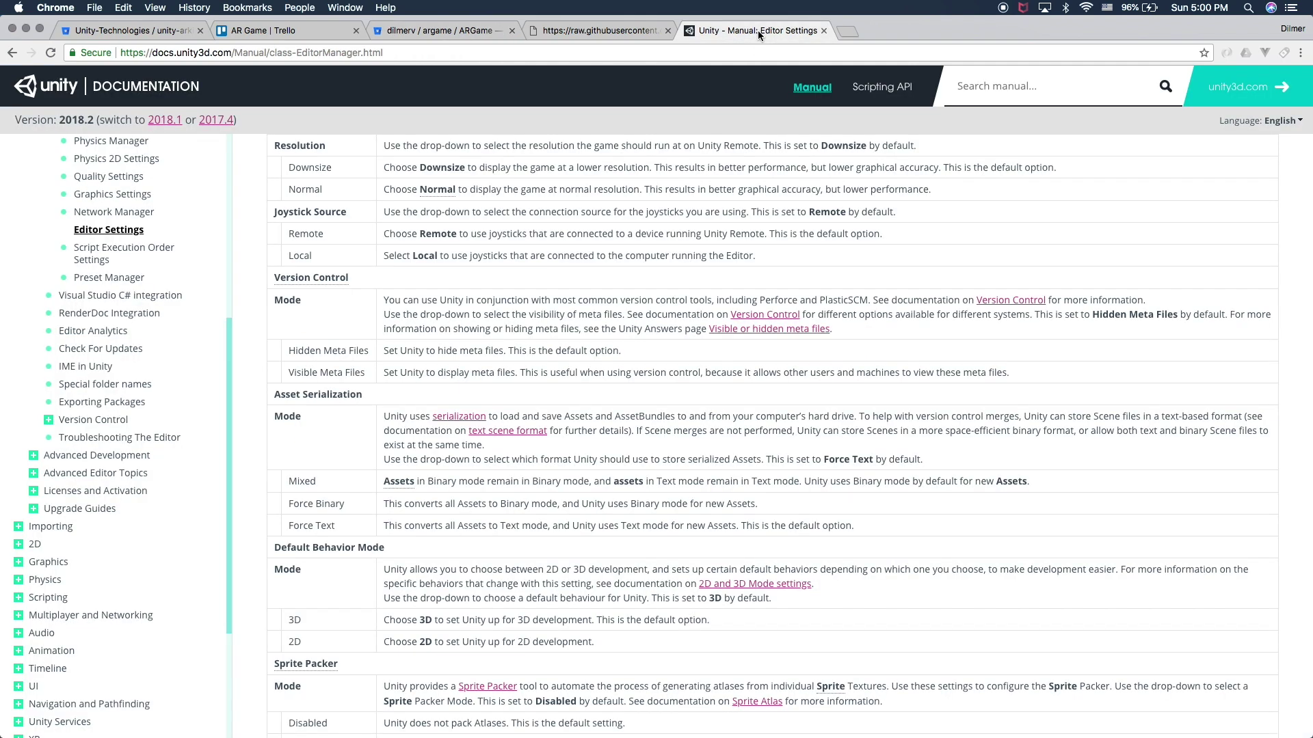
pyautogui.scroll(10, 779, 373)
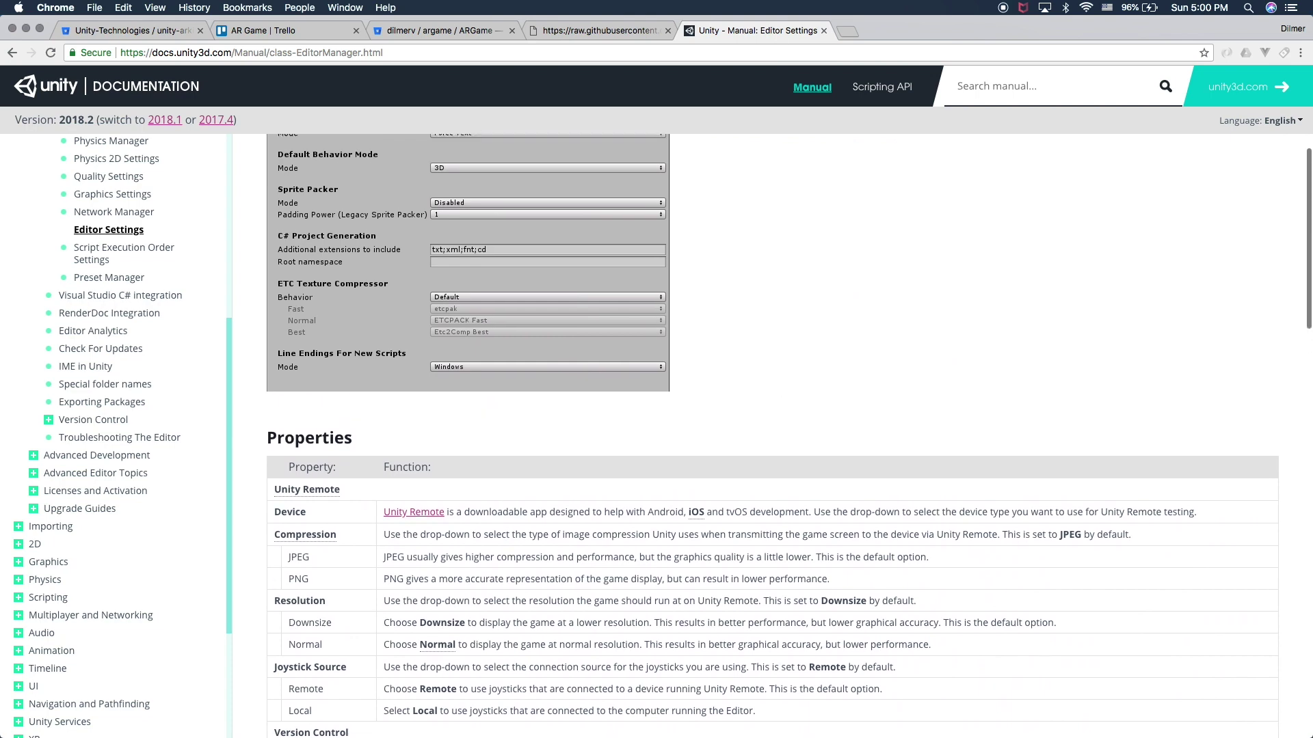
pyautogui.scroll(3, 779, 373)
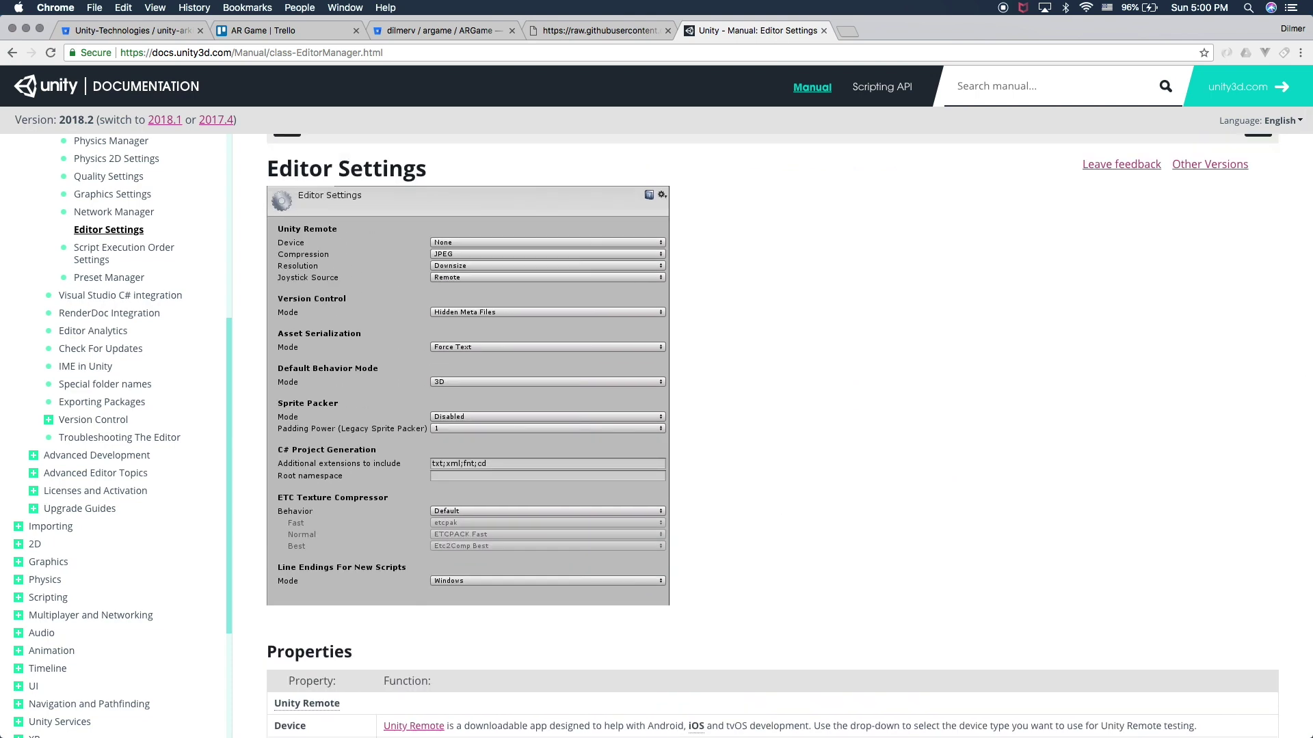
pyautogui.scroll(-10, 779, 373)
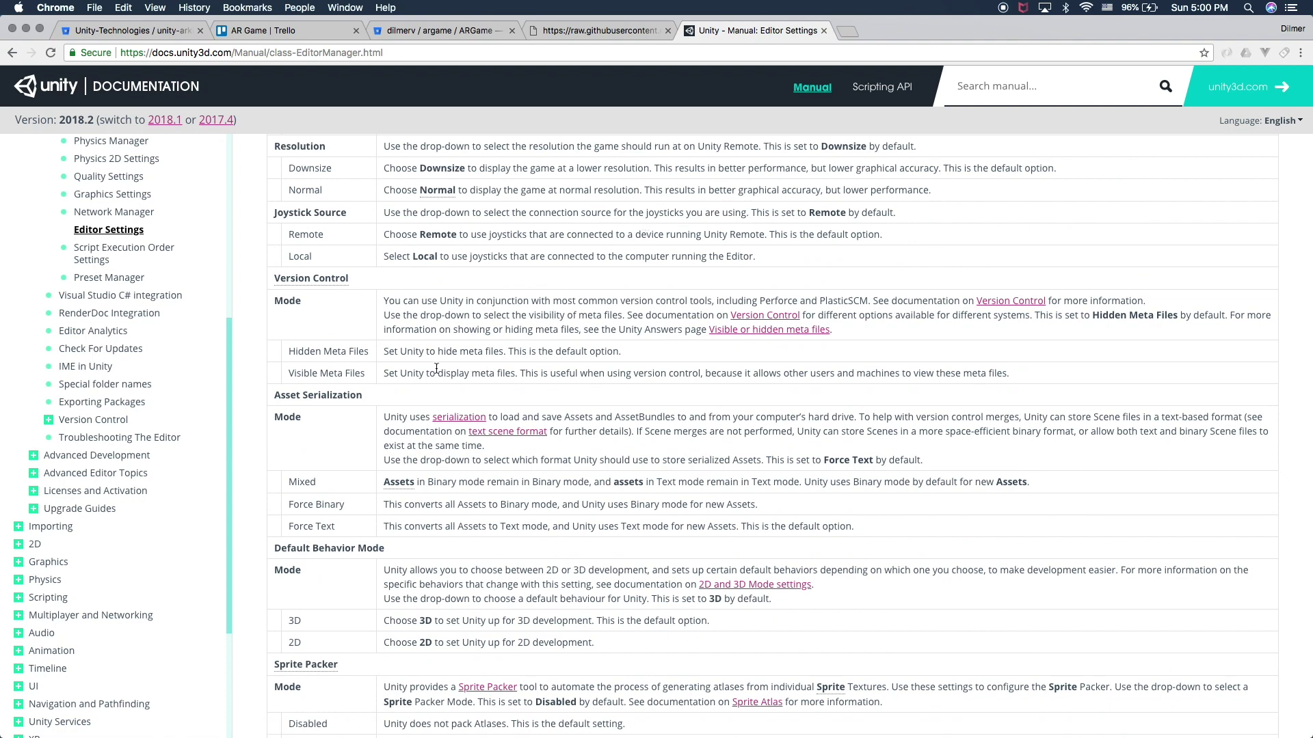
pyautogui.moveTo(277, 394); pyautogui.dragTo(365, 400)
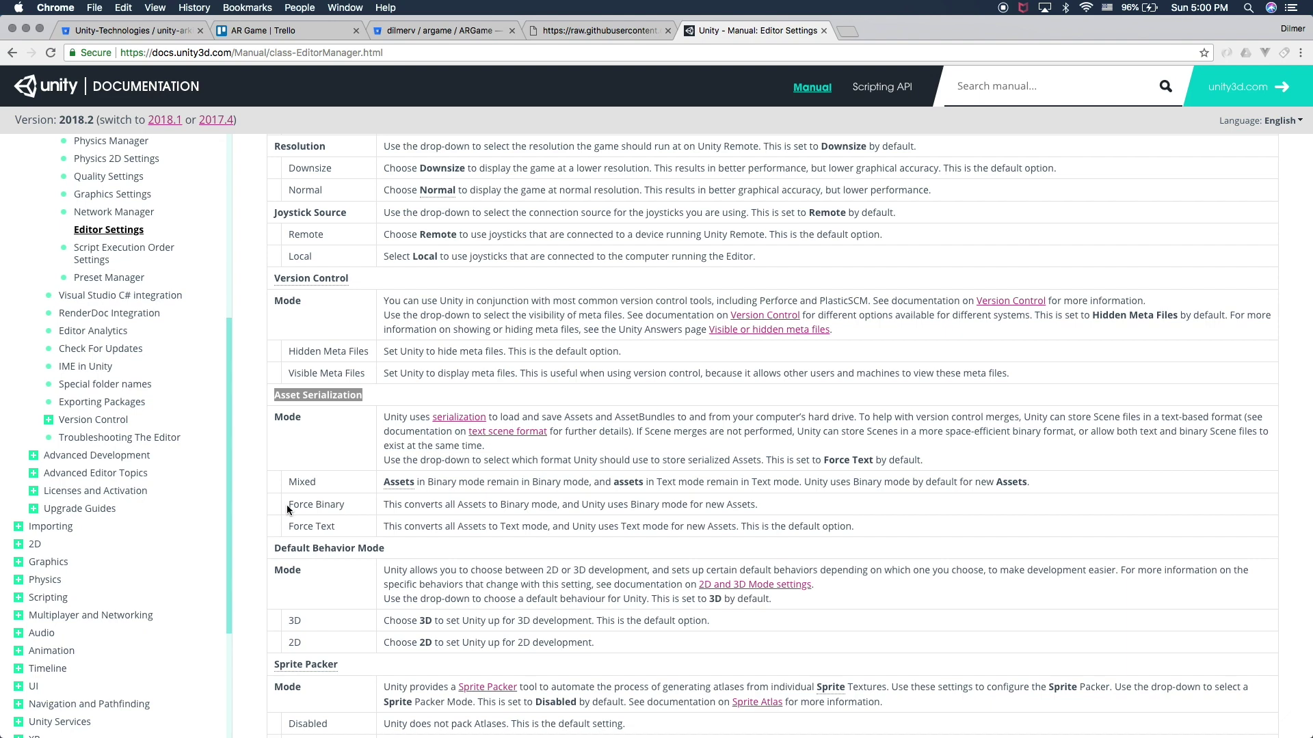
pyautogui.moveTo(287, 506); pyautogui.dragTo(341, 506)
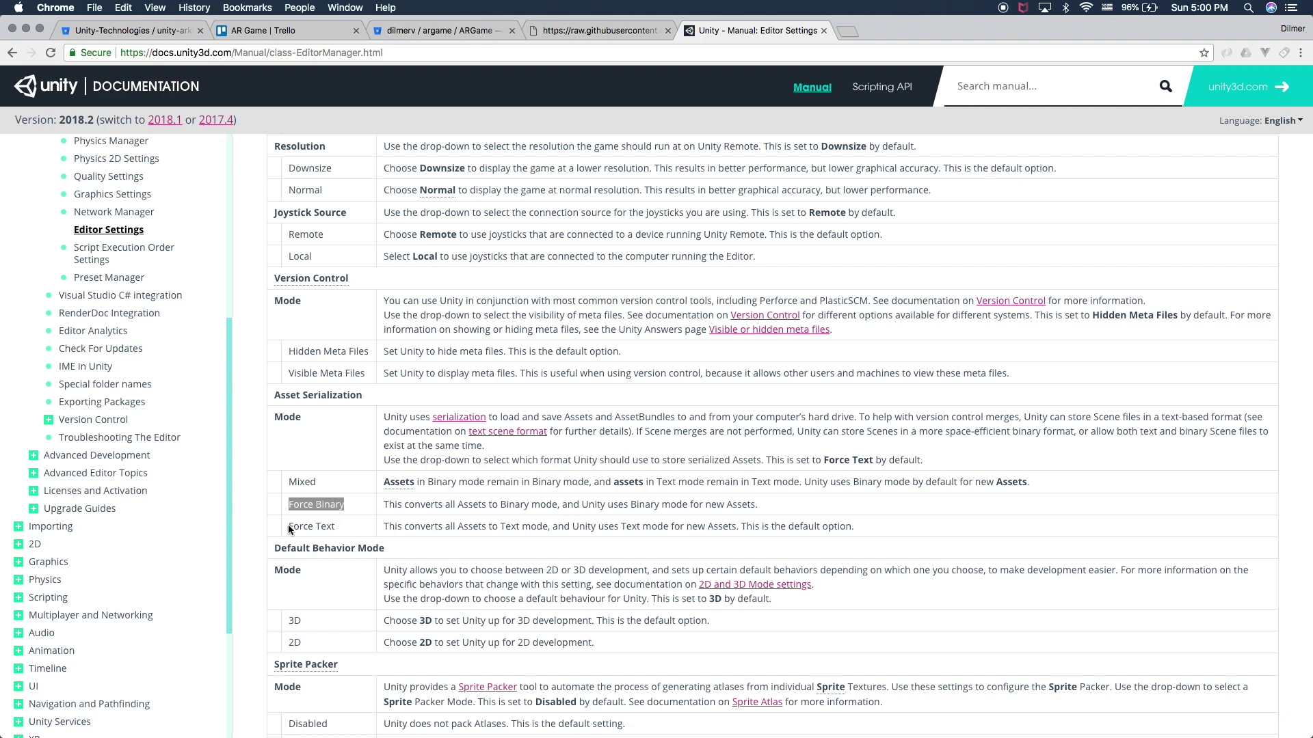
pyautogui.moveTo(289, 526); pyautogui.dragTo(318, 527)
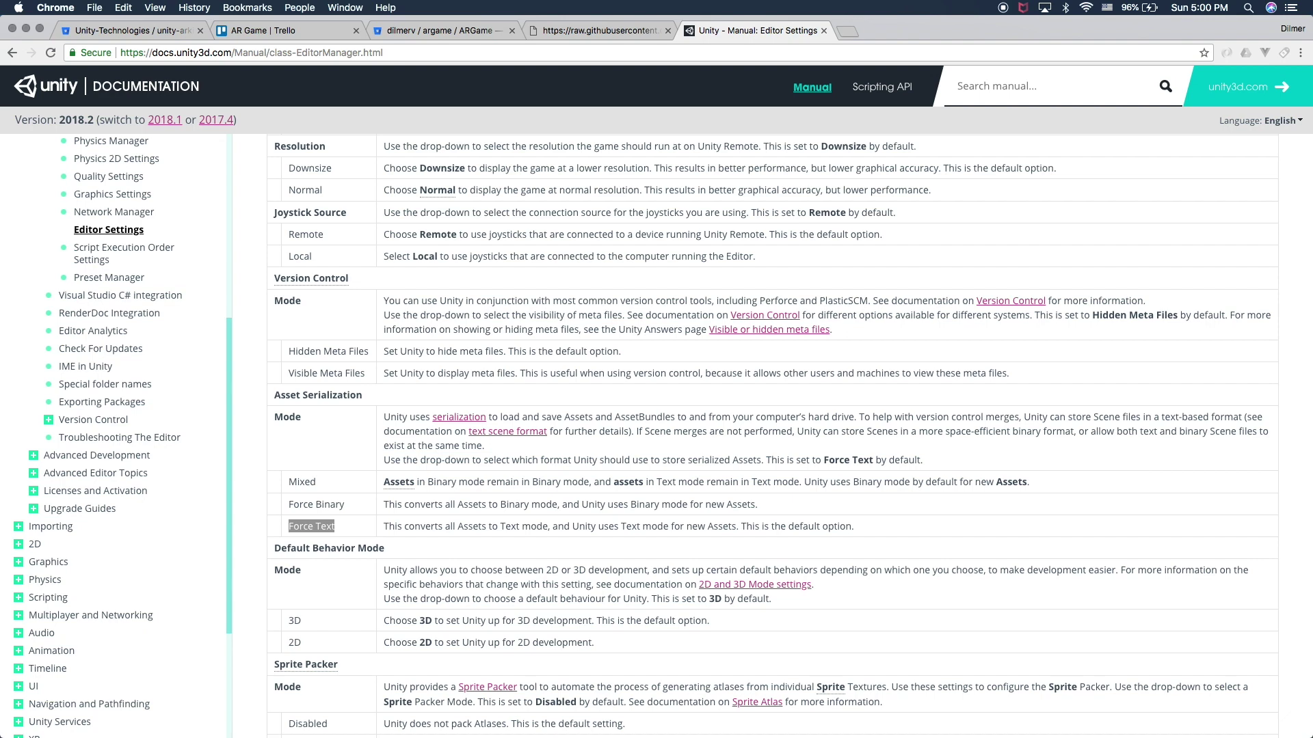
pyautogui.moveTo(383, 526); pyautogui.dragTo(407, 526)
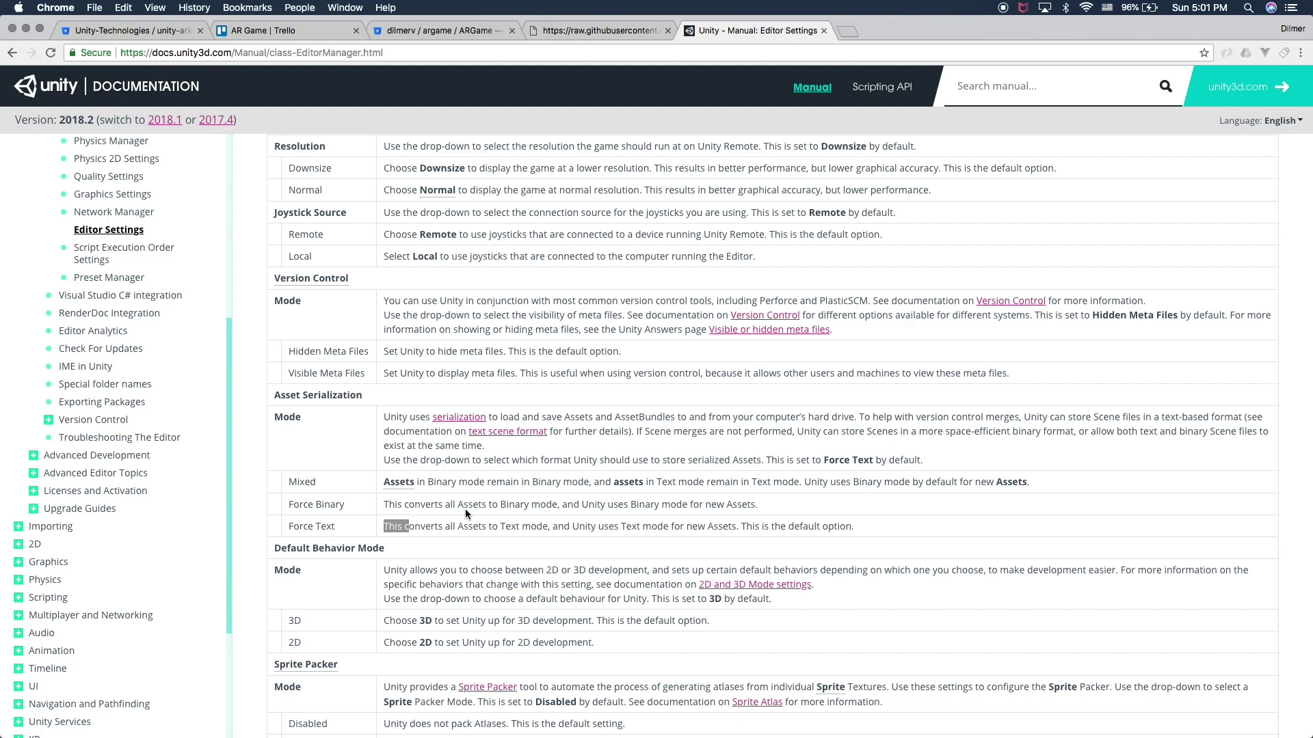
# Switch to Unity, open the project's Editor settings and check the Asset Serialization mode options.
pyautogui.press('super+Tab')
pyautogui.press('super+Tab')
pyautogui.press('super+Tab')
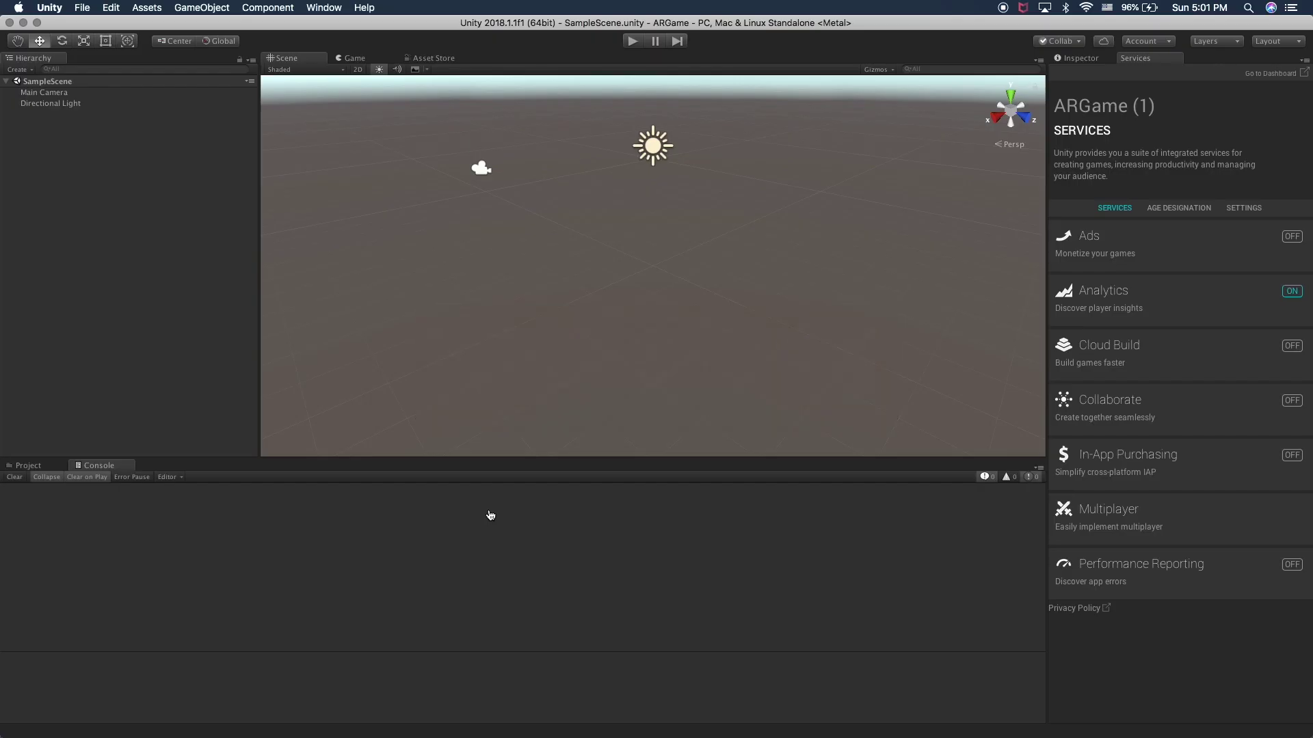
pyautogui.click(81, 7)
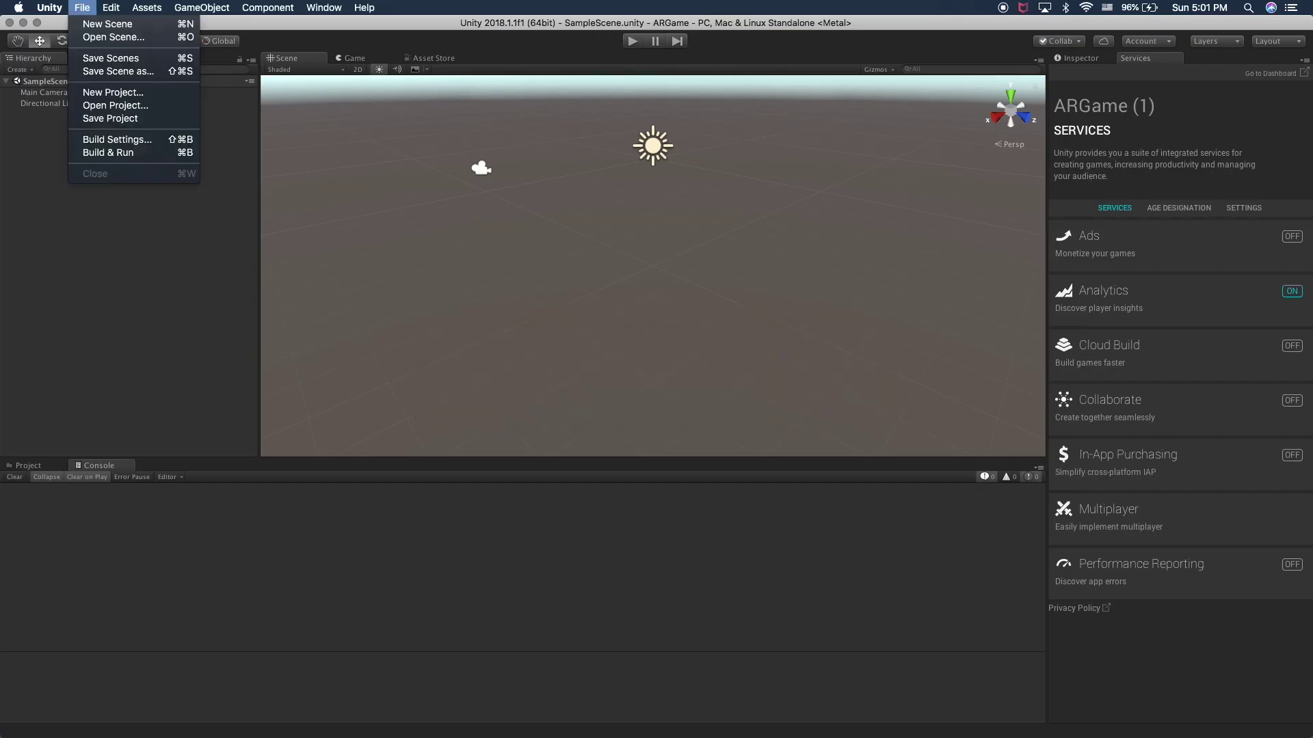
pyautogui.moveTo(108, 4)
pyautogui.moveTo(166, 309)
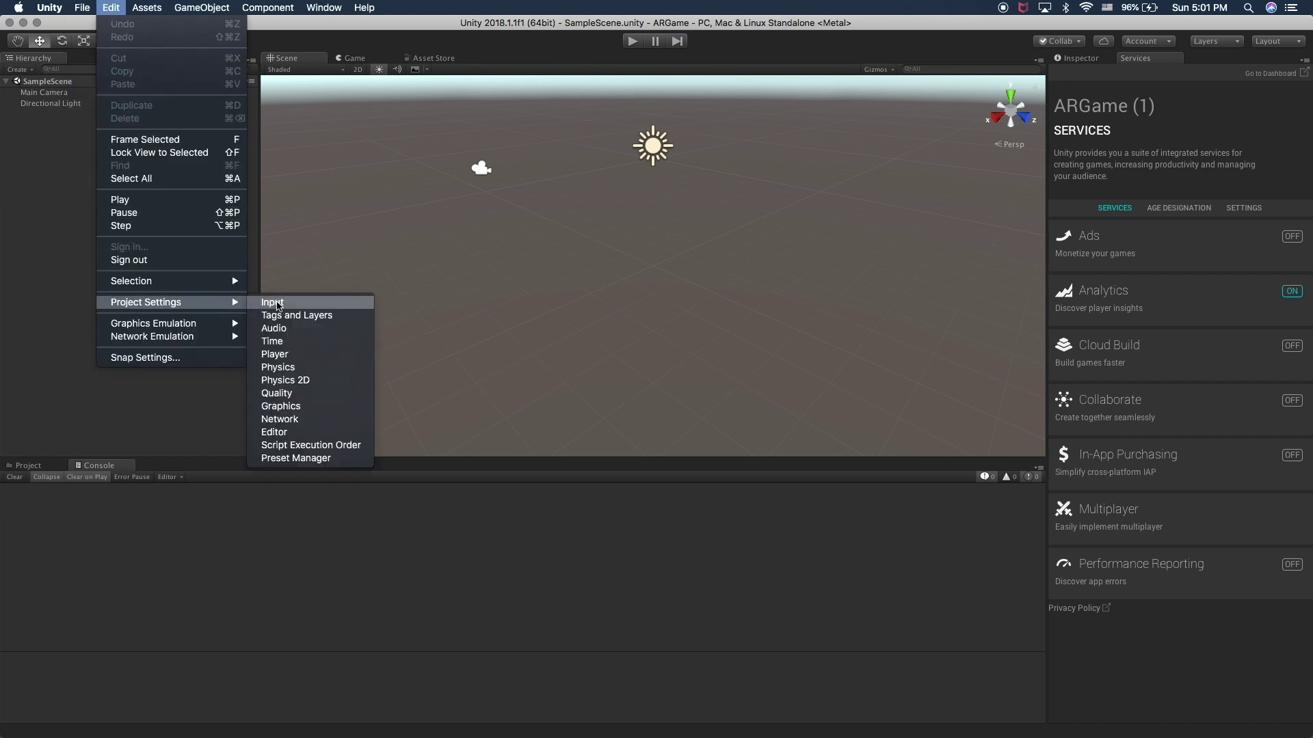
pyautogui.click(280, 433)
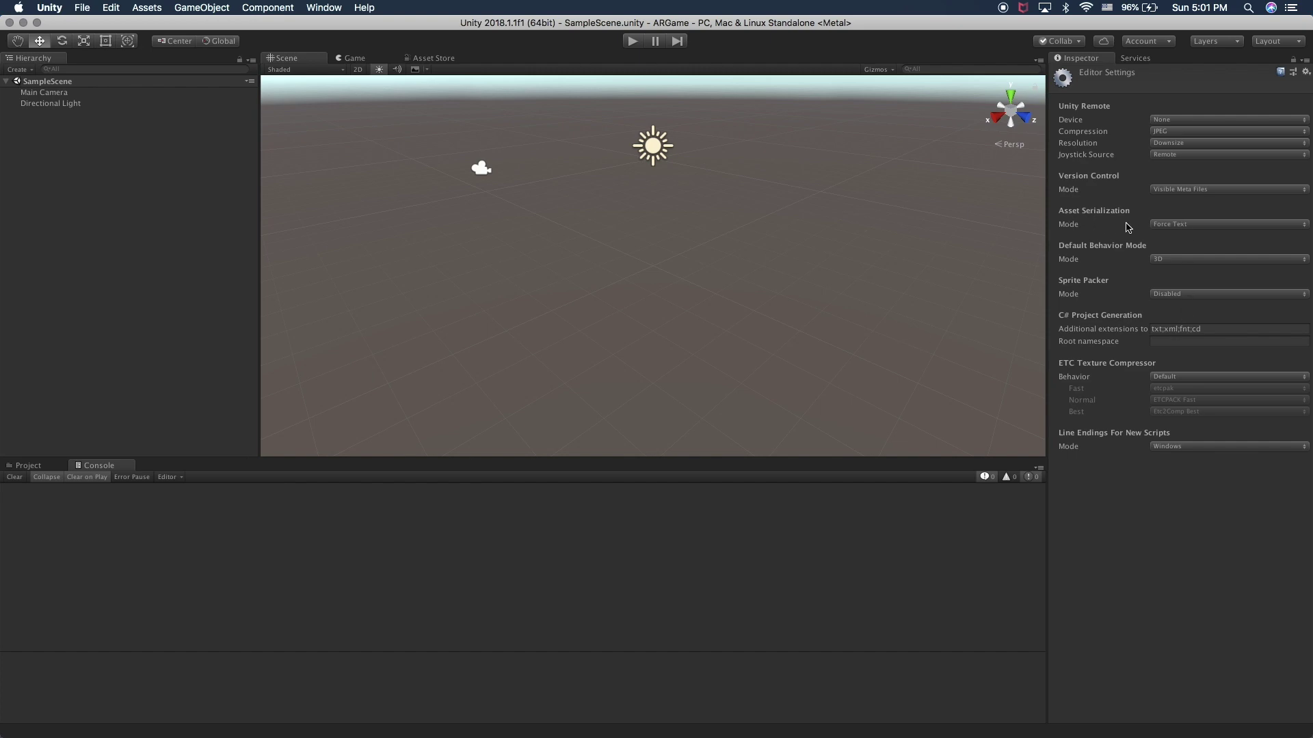
pyautogui.click(1160, 228)
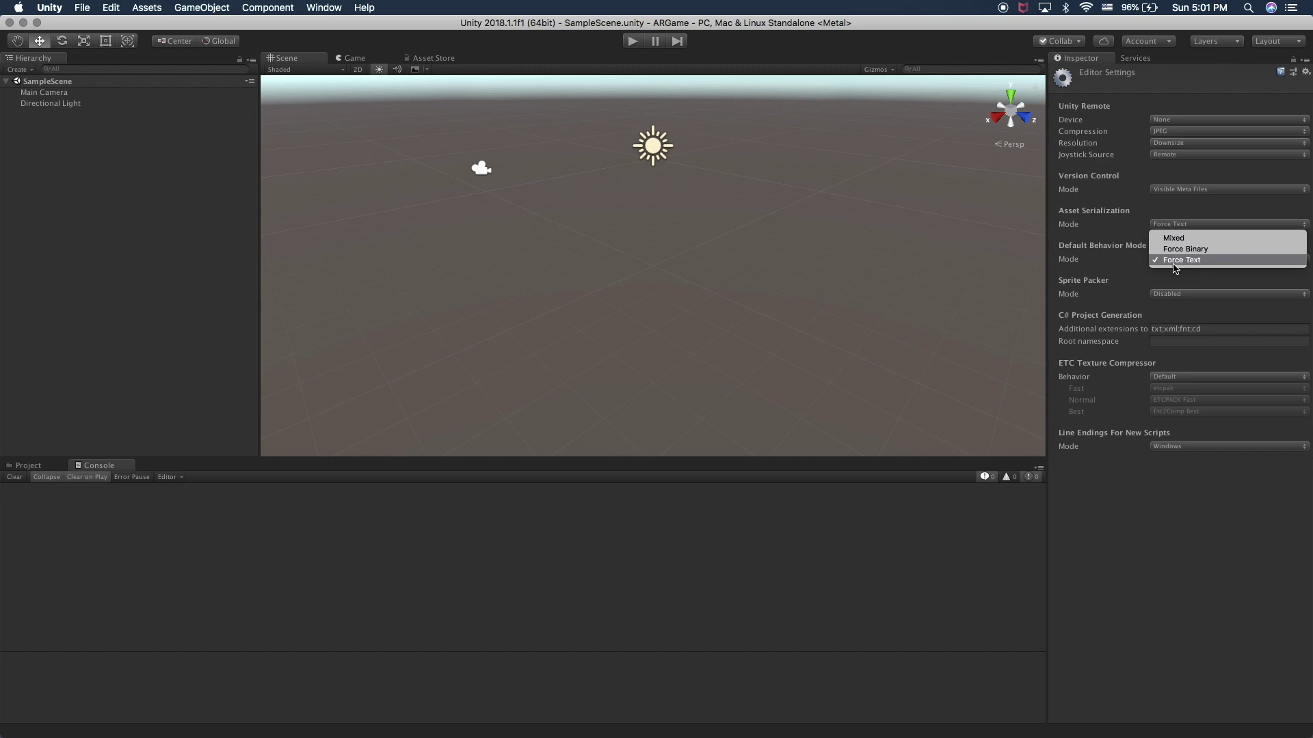
pyautogui.click(1129, 201)
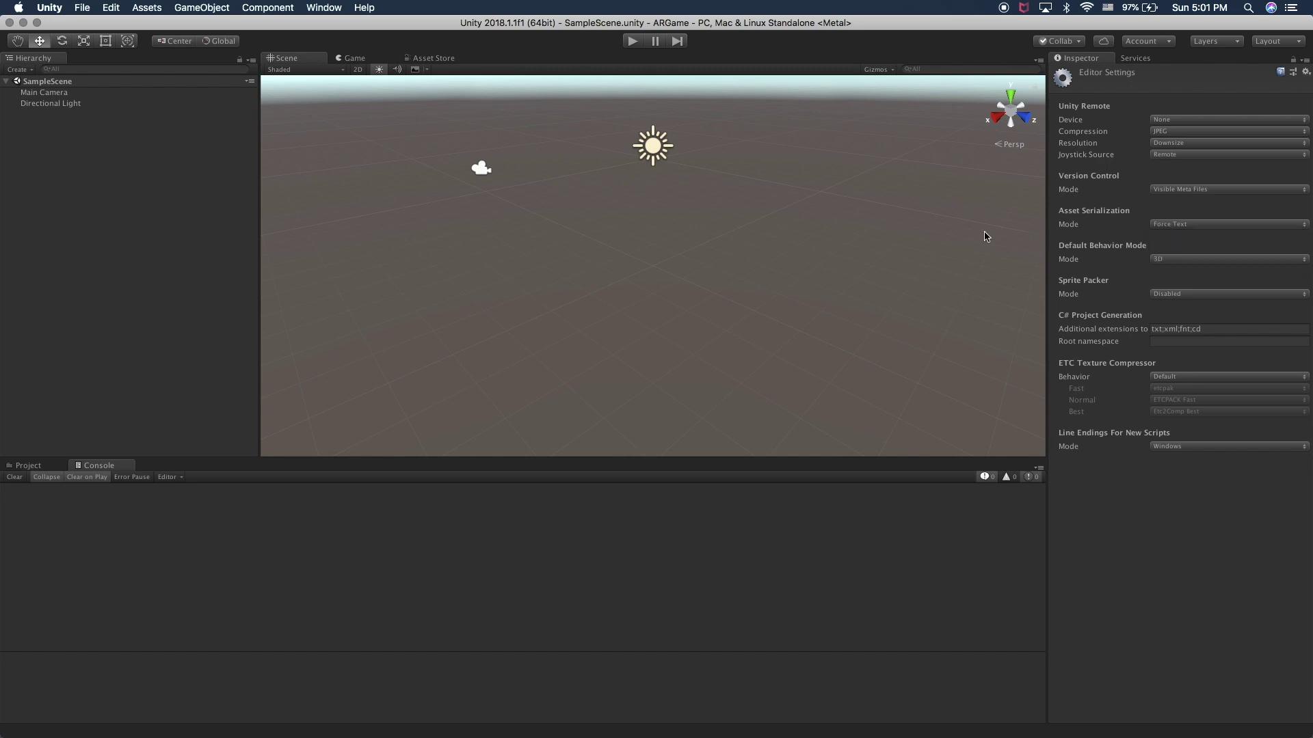
# Switch to Chrome, revisit the Unity .gitignore page, and open the Downloads page of the Unity-ARKit-Plugin Bitbucket repository.
pyautogui.press('super+Tab')
pyautogui.press('super+Tab')
pyautogui.press('super+Tab')
pyautogui.press('Tab')
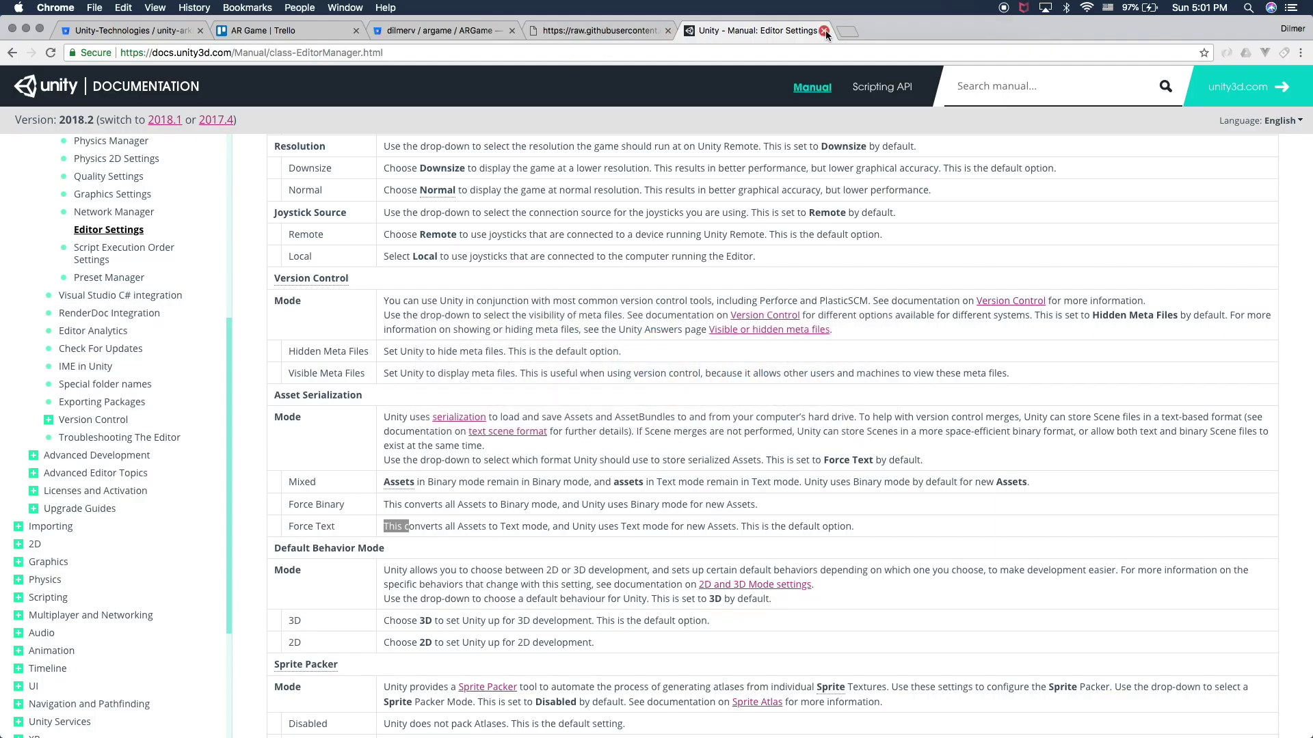
pyautogui.click(389, 49)
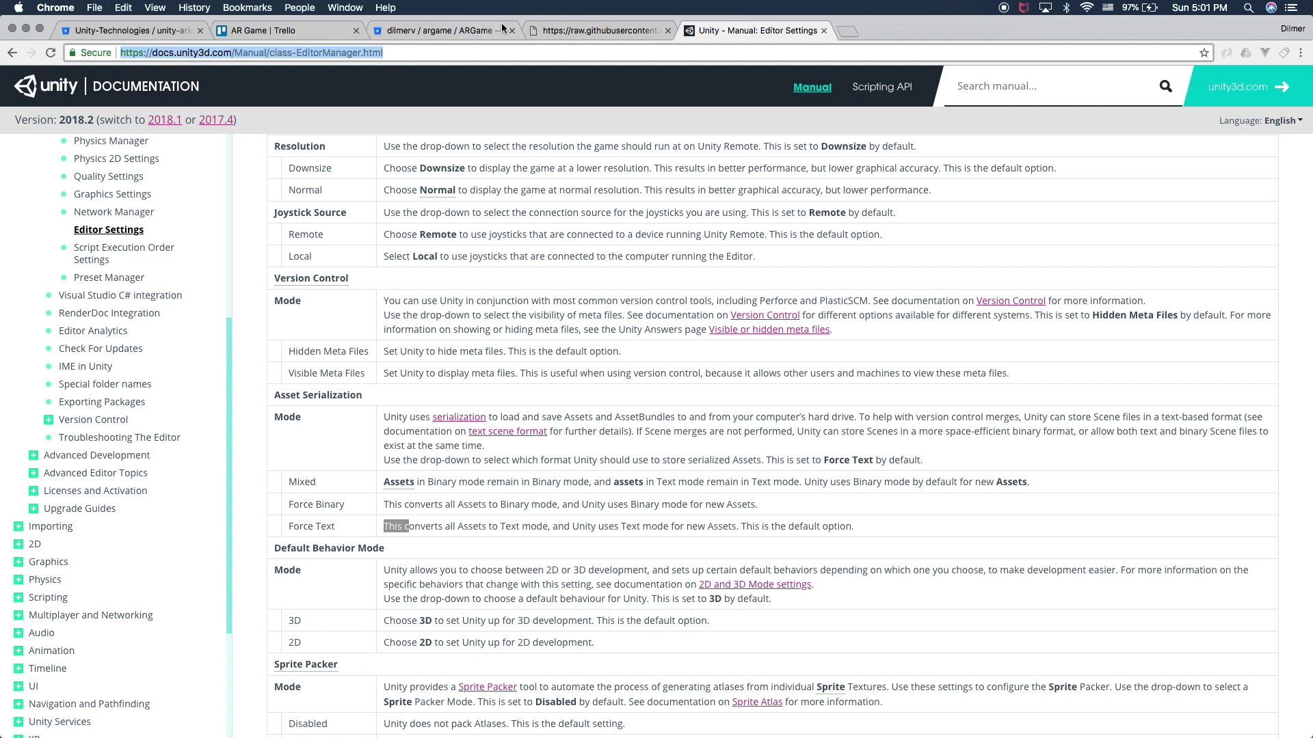
pyautogui.click(604, 30)
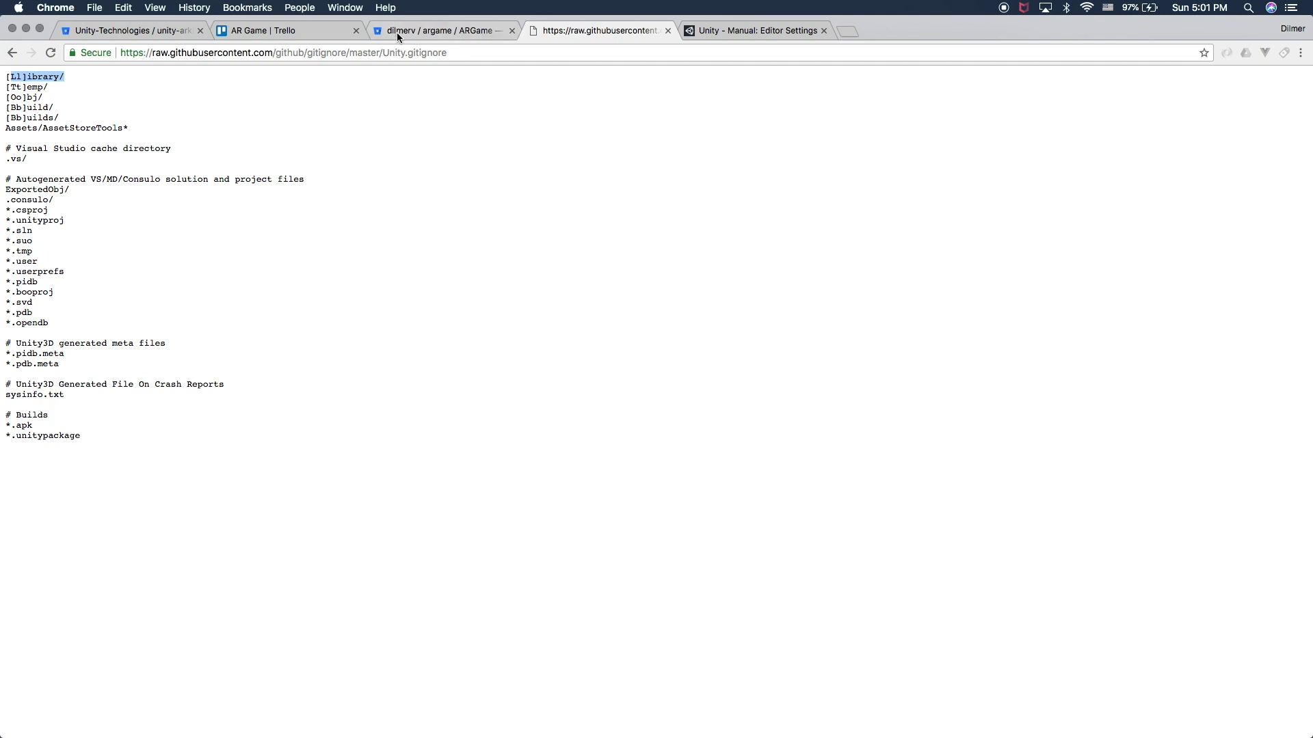
pyautogui.click(437, 30)
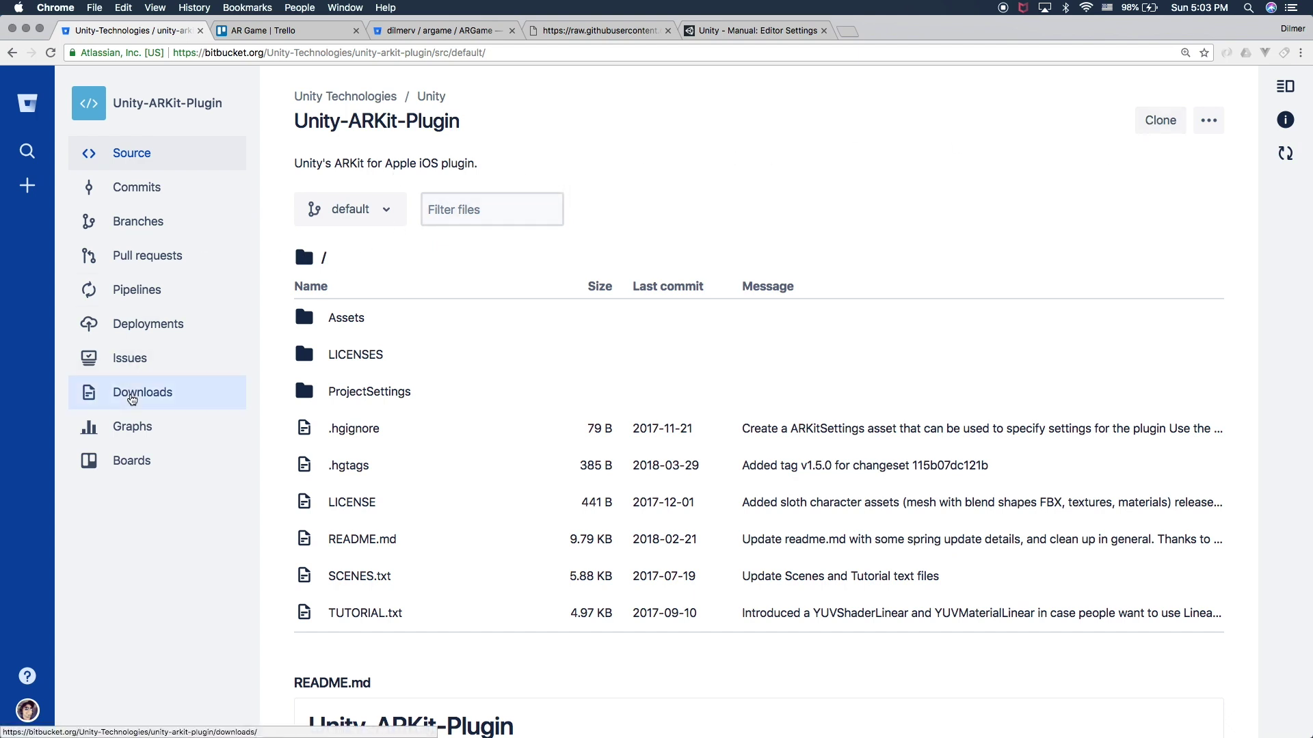
pyautogui.click(132, 399)
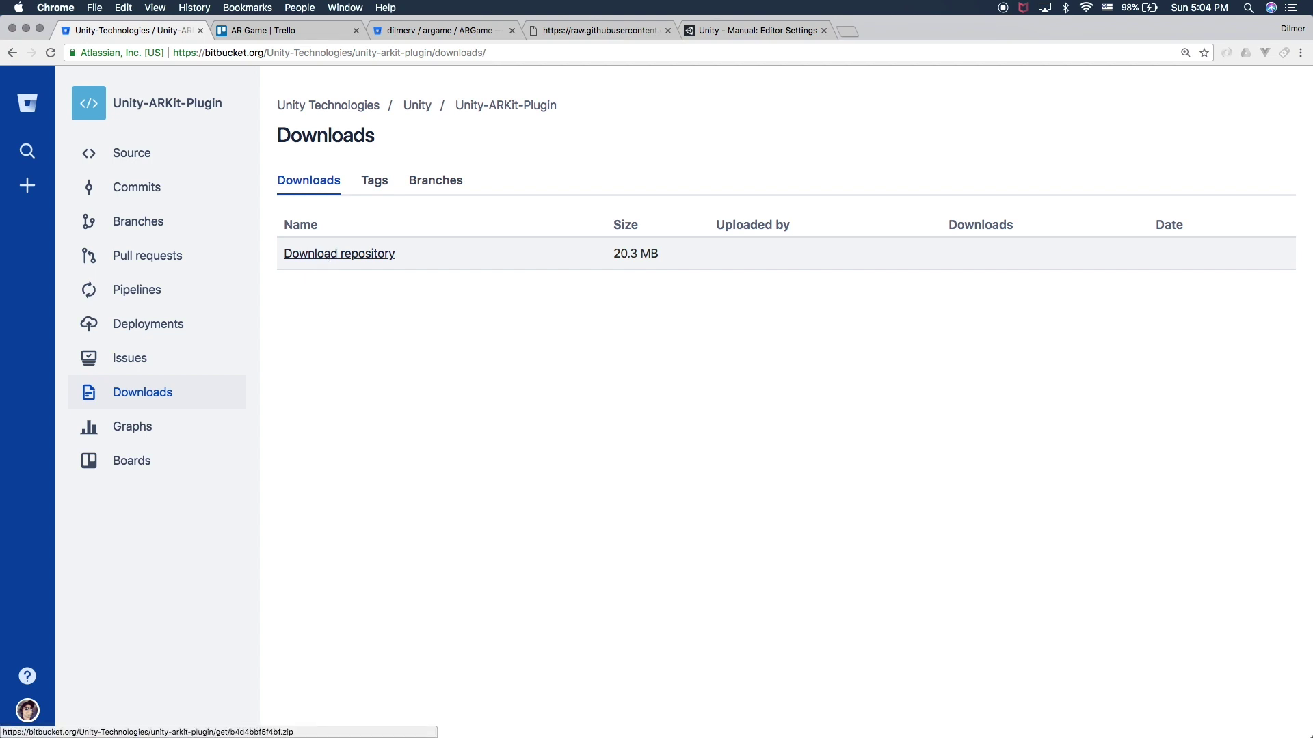
# Download the arkit2.0_beta branch of the Unity-ARKit-Plugin repository as a zip.
pyautogui.click(454, 186)
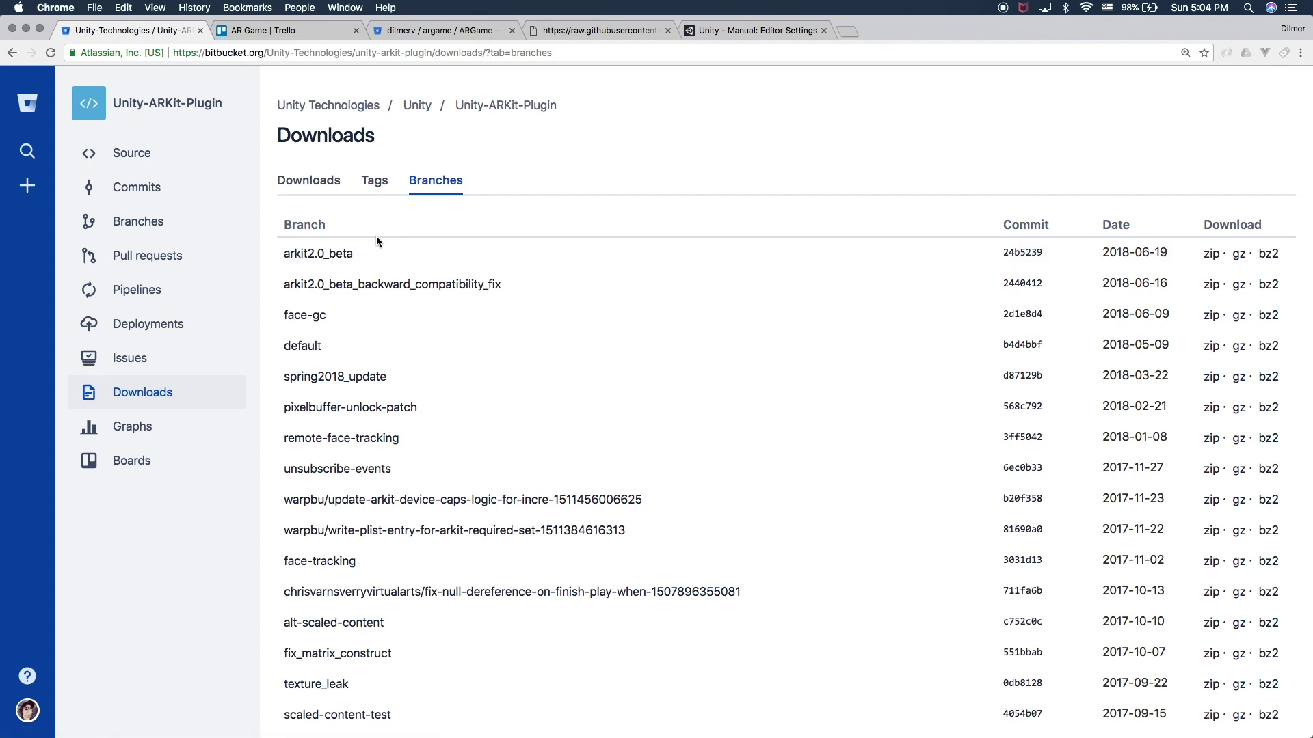
pyautogui.click(1212, 255)
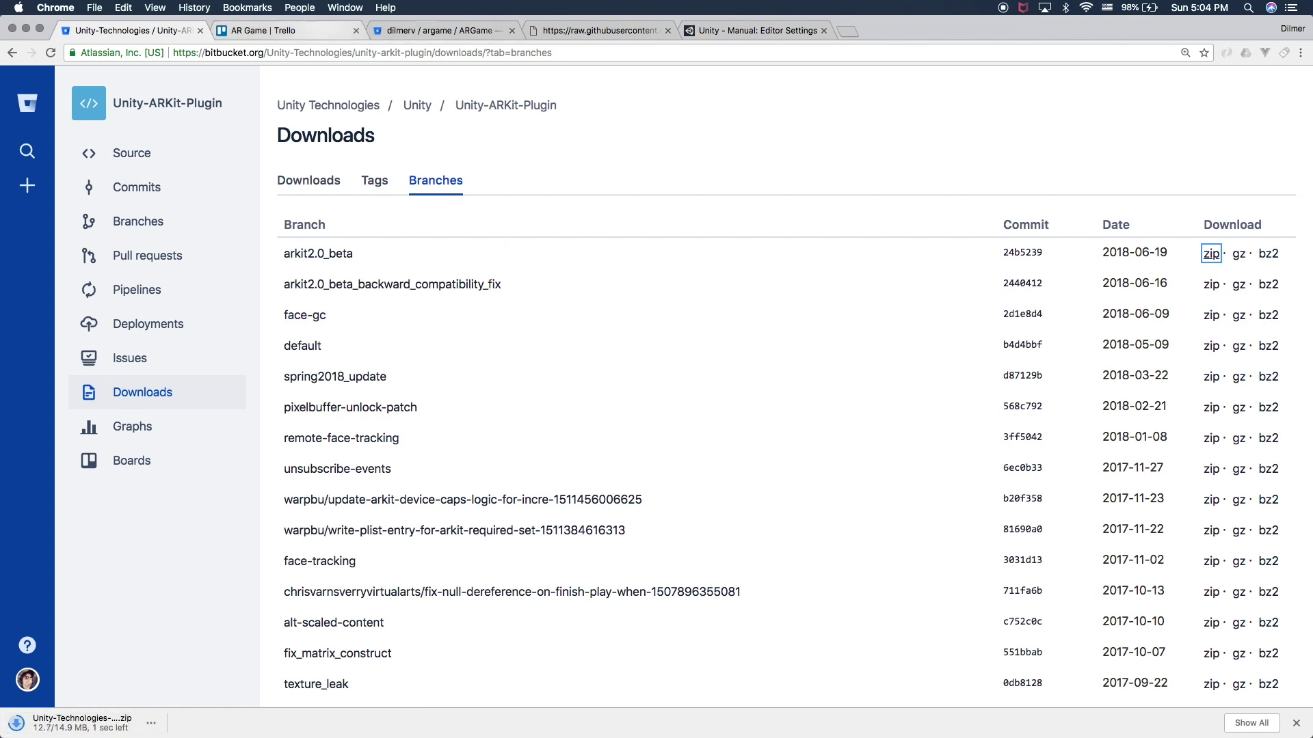
pyautogui.press('super+Tab')
pyautogui.press('super+Tab')
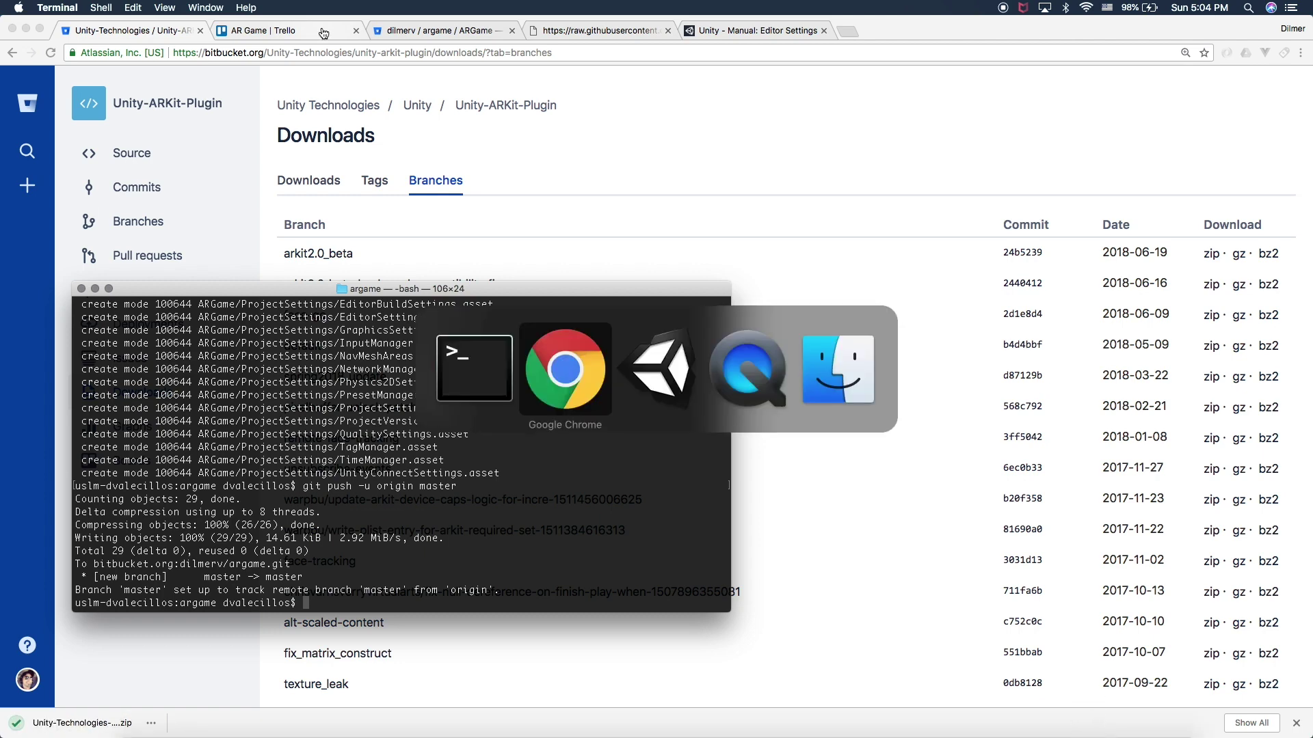
# Extract the downloaded plugin zip and open the extracted folder in Finder, moving its window clear of the workspace.
pyautogui.click(103, 723)
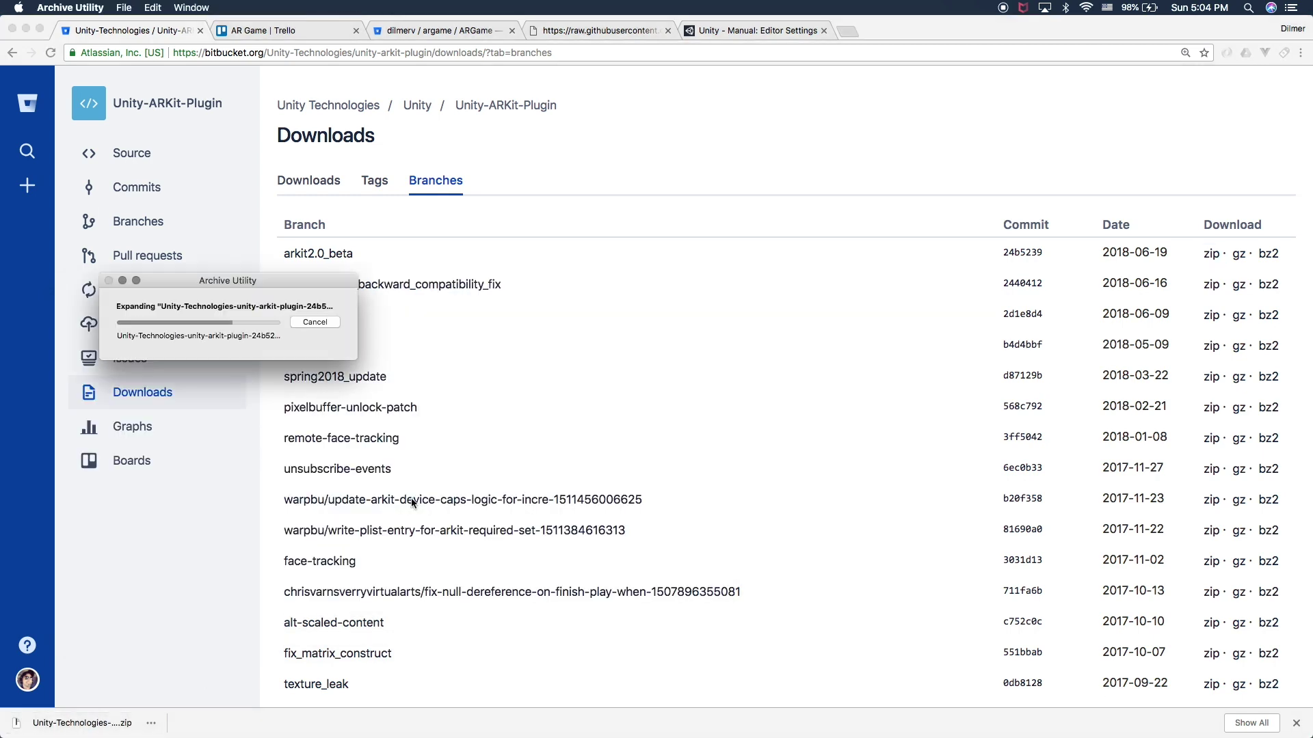
pyautogui.doubleClick(414, 342)
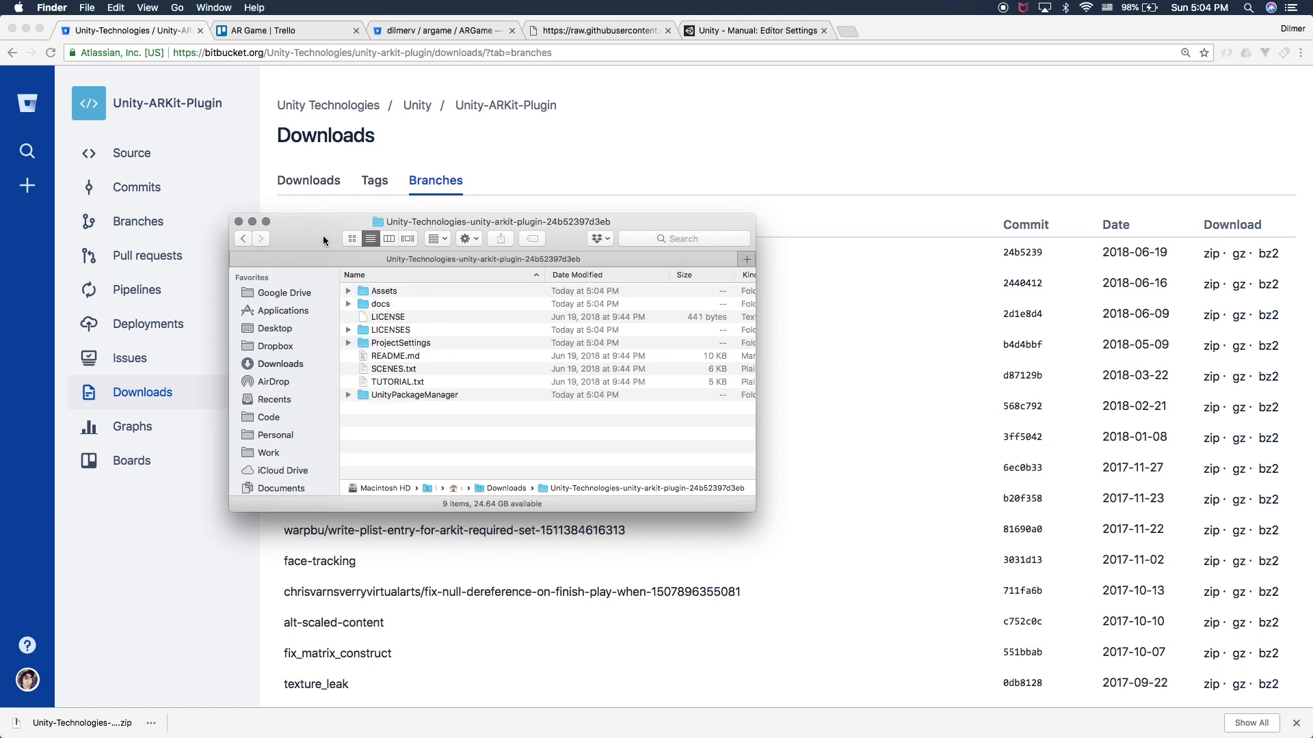
pyautogui.click(385, 292)
pyautogui.moveTo(374, 230); pyautogui.dragTo(309, 164)
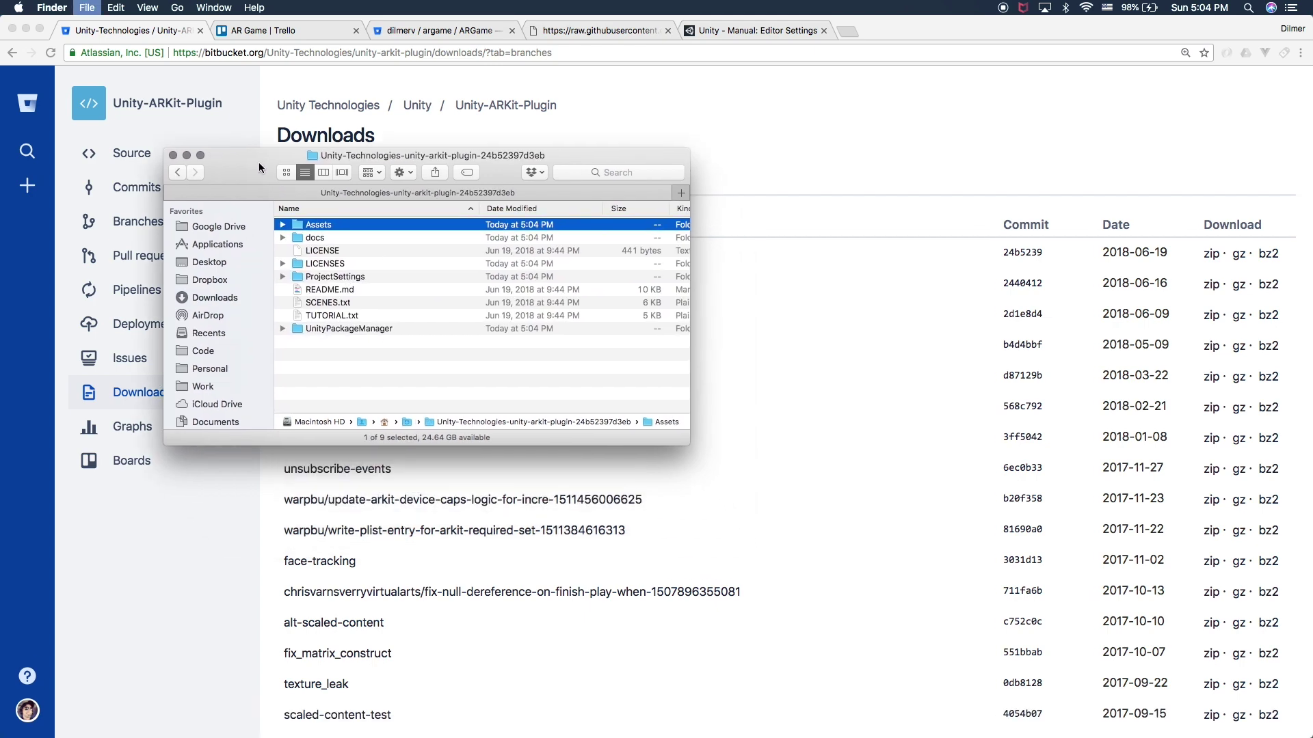
# Open a second Finder window and browse to Personal/# Games/Videos/argame/ARGame.
pyautogui.press('super+n')
pyautogui.moveTo(424, 174); pyautogui.dragTo(515, 171)
pyautogui.click(484, 313)
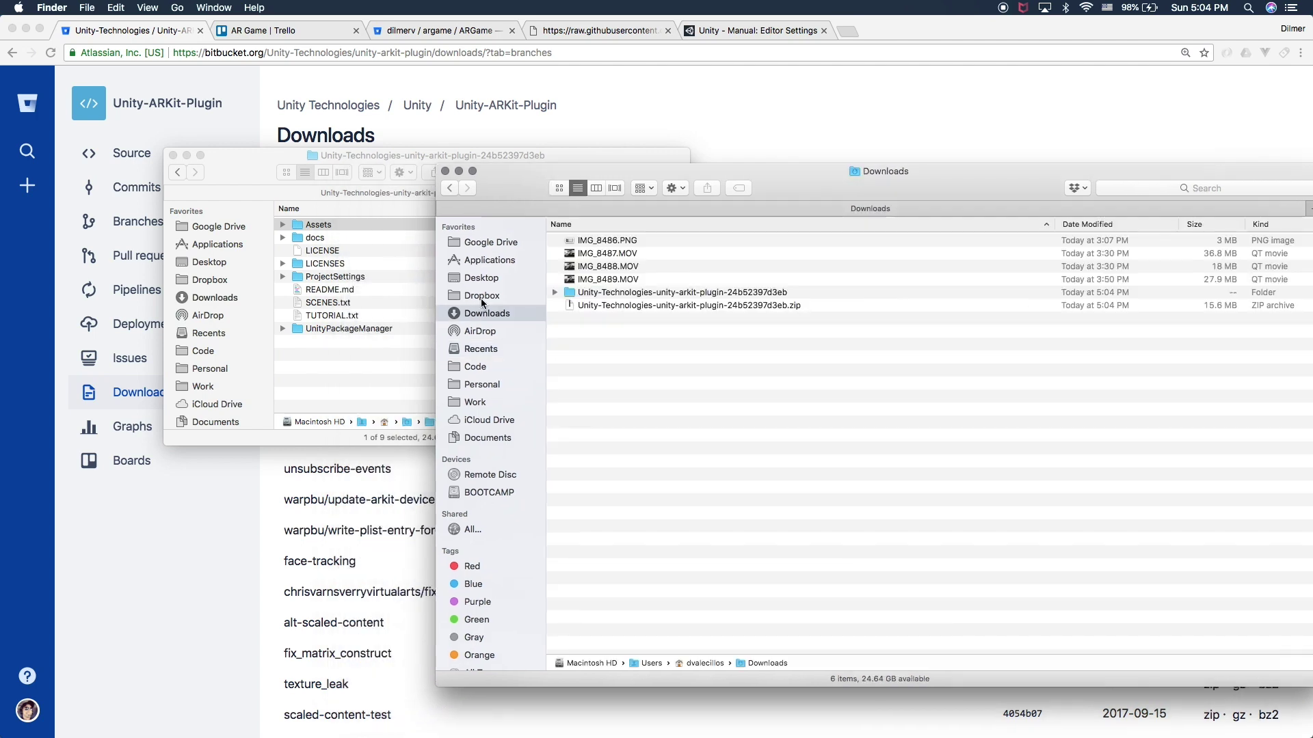
pyautogui.click(481, 384)
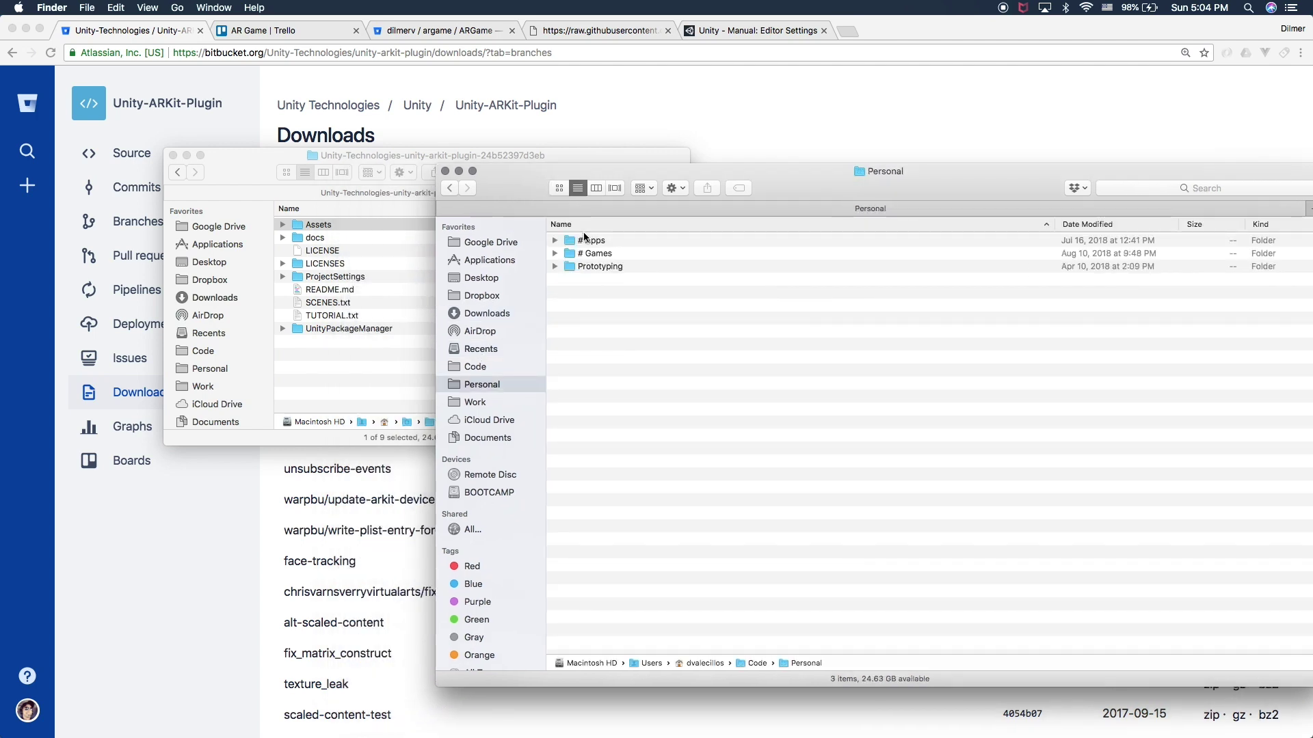
pyautogui.doubleClick(595, 253)
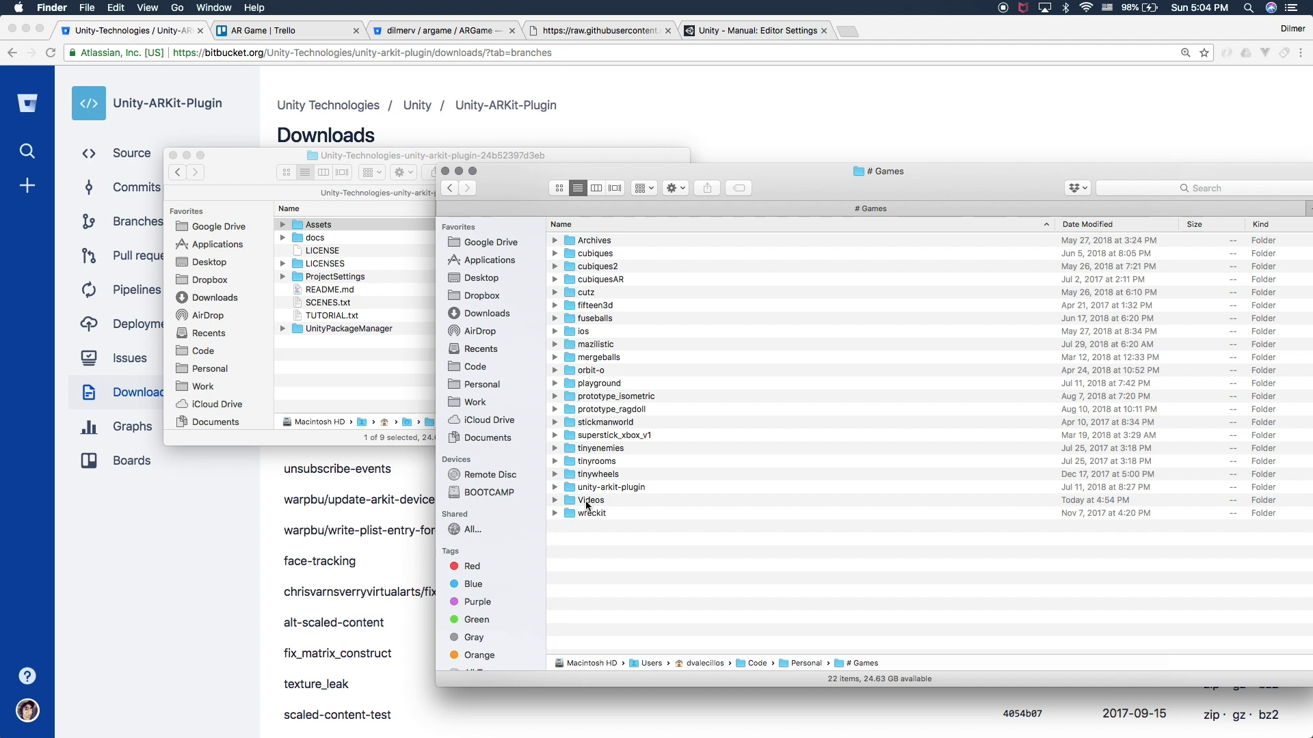
pyautogui.doubleClick(586, 501)
pyautogui.doubleClick(600, 240)
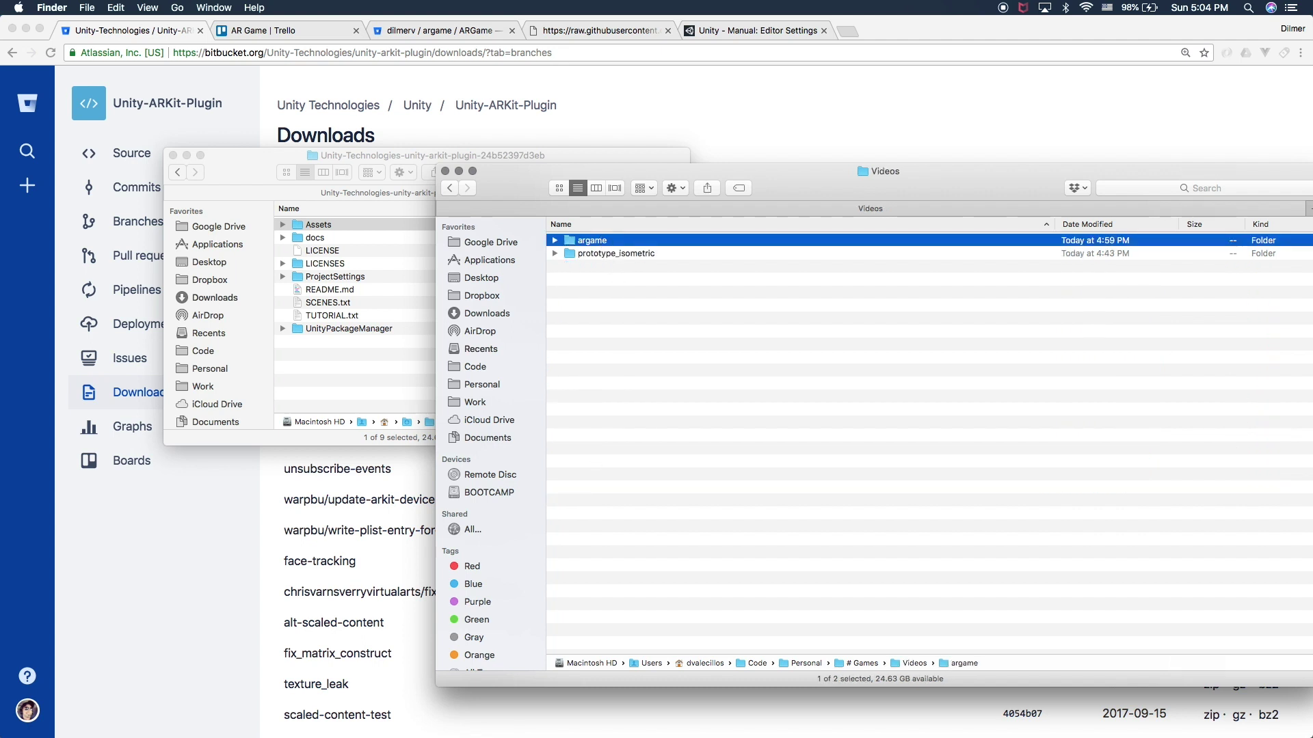
pyautogui.doubleClick(598, 240)
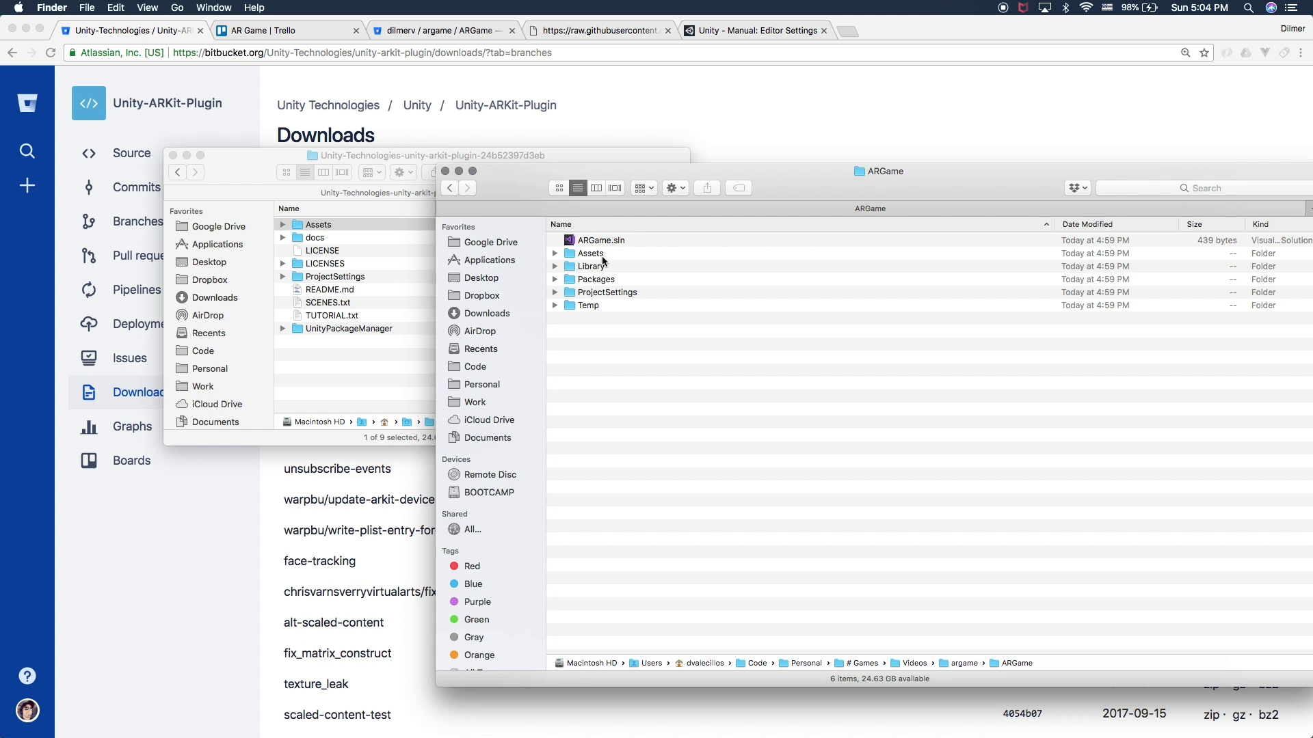
# Move all extracted plugin files and folders into the ARGame project folder, replacing every existing item of the same name.
pyautogui.click(322, 377)
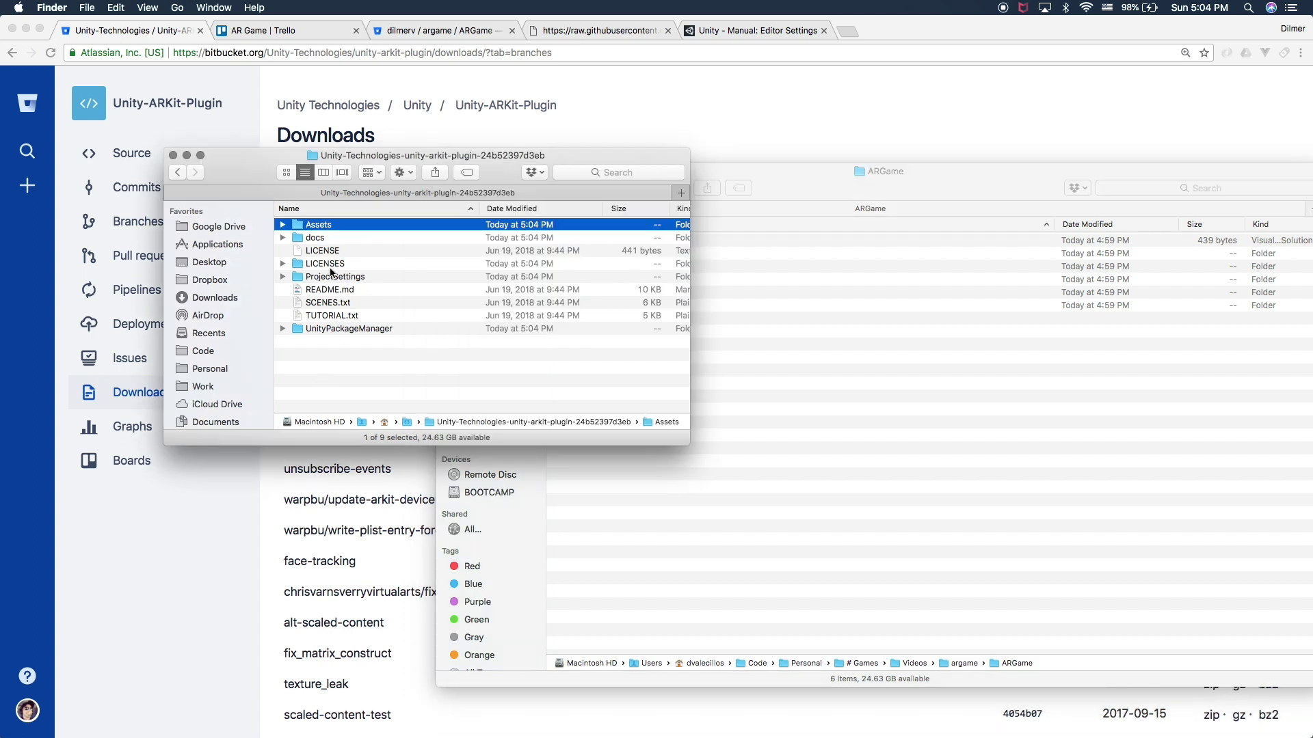
pyautogui.click(330, 266)
pyautogui.click(831, 412)
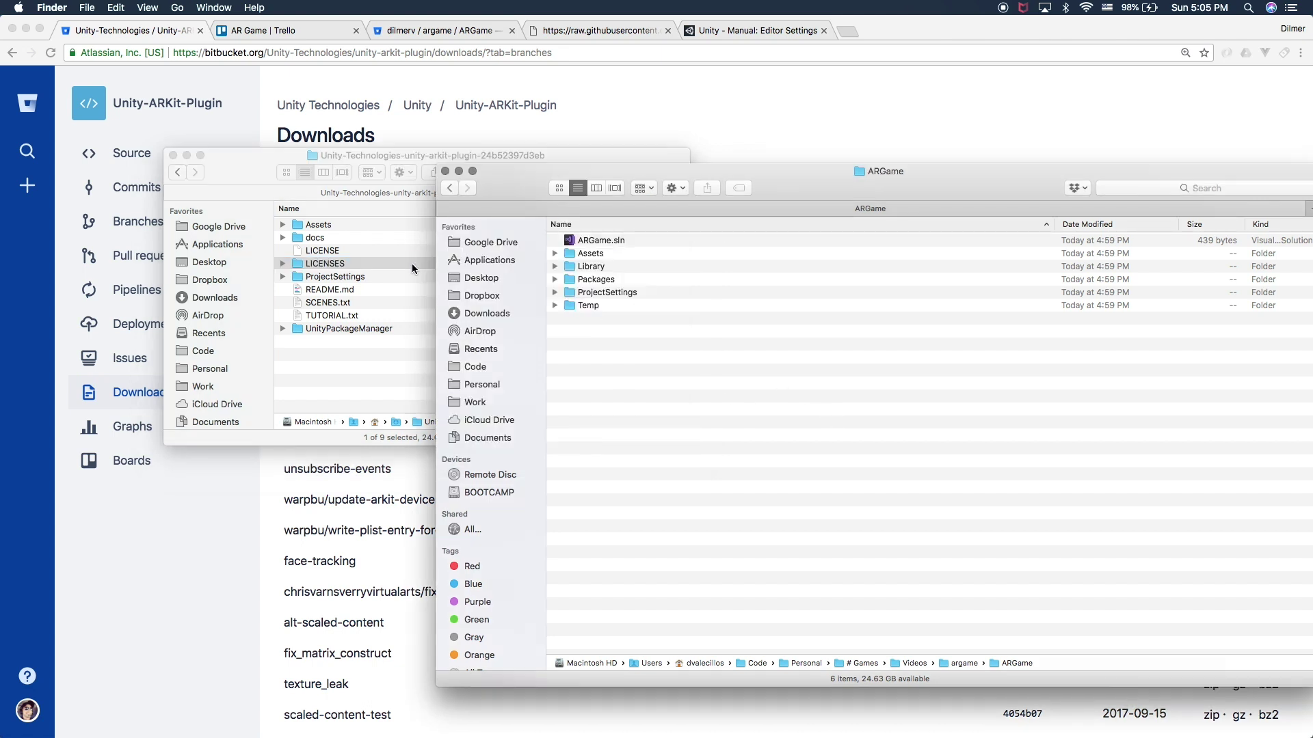
pyautogui.click(411, 264)
pyautogui.click(387, 369)
pyautogui.press('super+a')
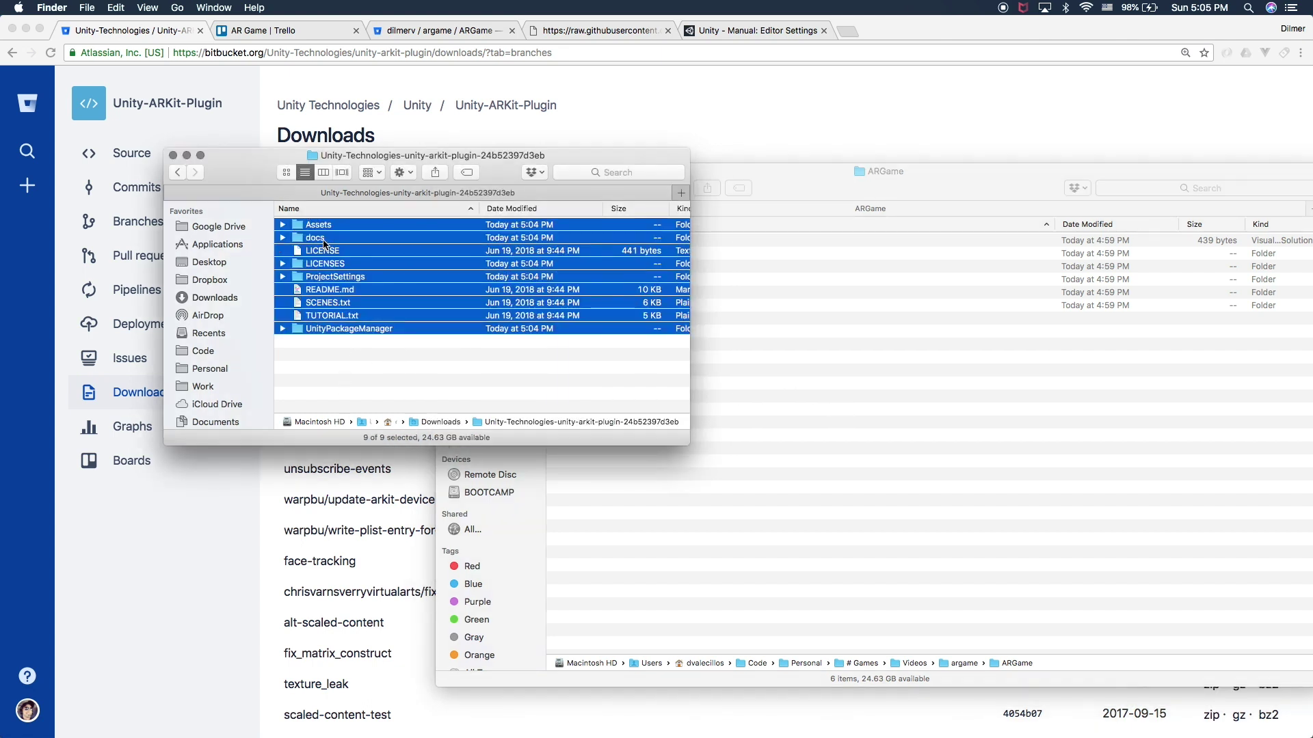
pyautogui.moveTo(326, 246); pyautogui.dragTo(786, 417)
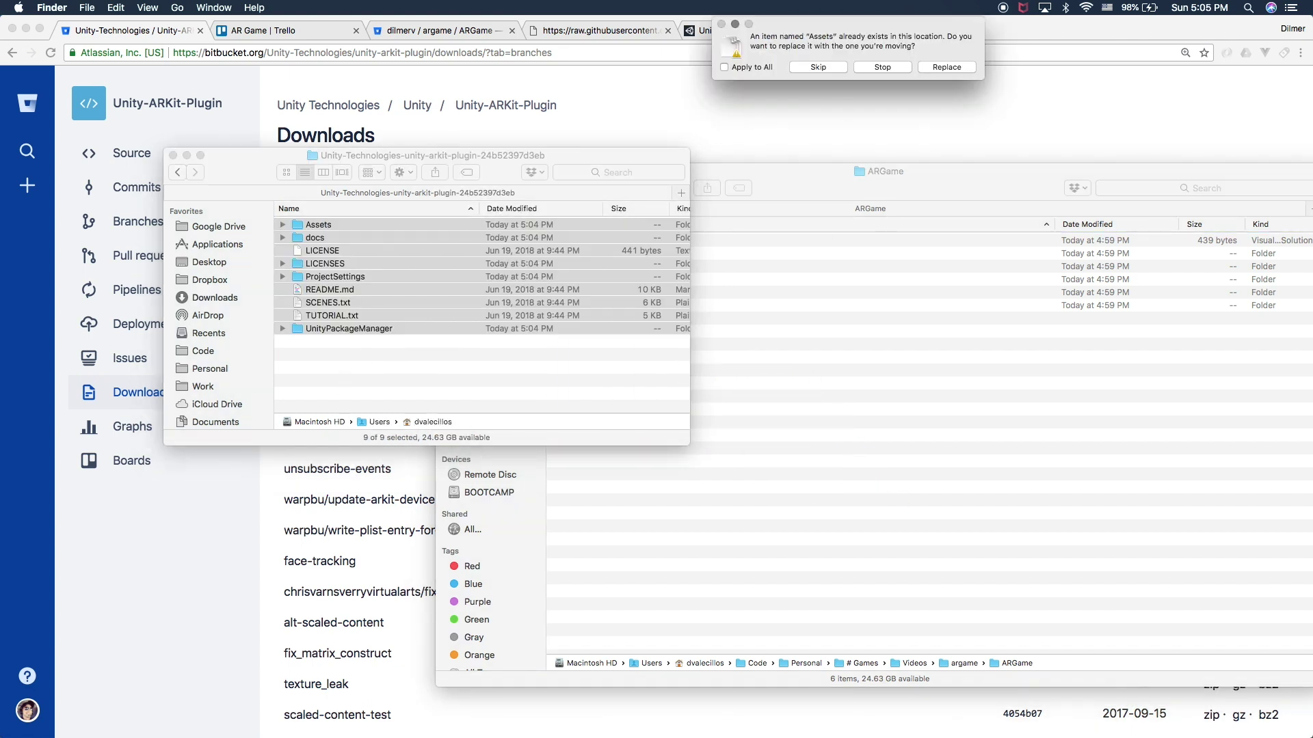
pyautogui.click(724, 67)
pyautogui.click(947, 67)
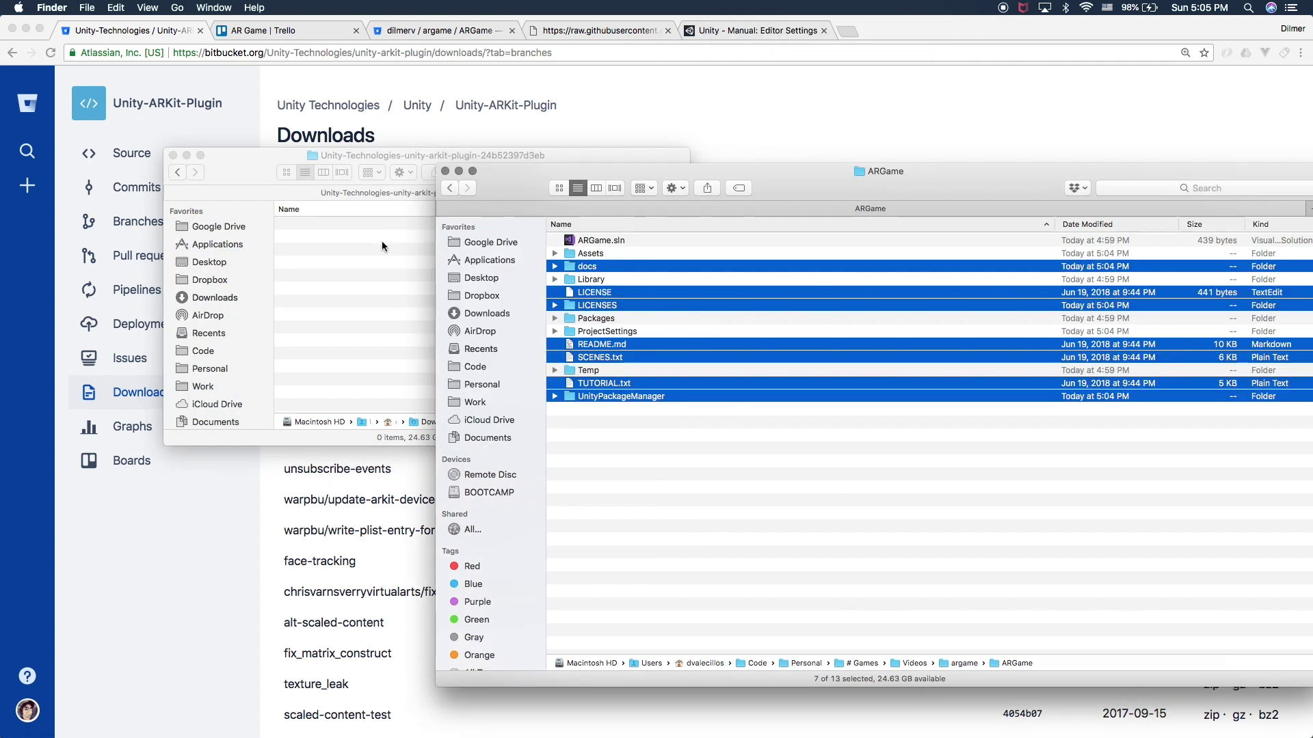
# Switch to Unity, show the project's assets with a wider folder tree, and expand the UnityARKitPlugin folder.
pyautogui.press('super+Tab')
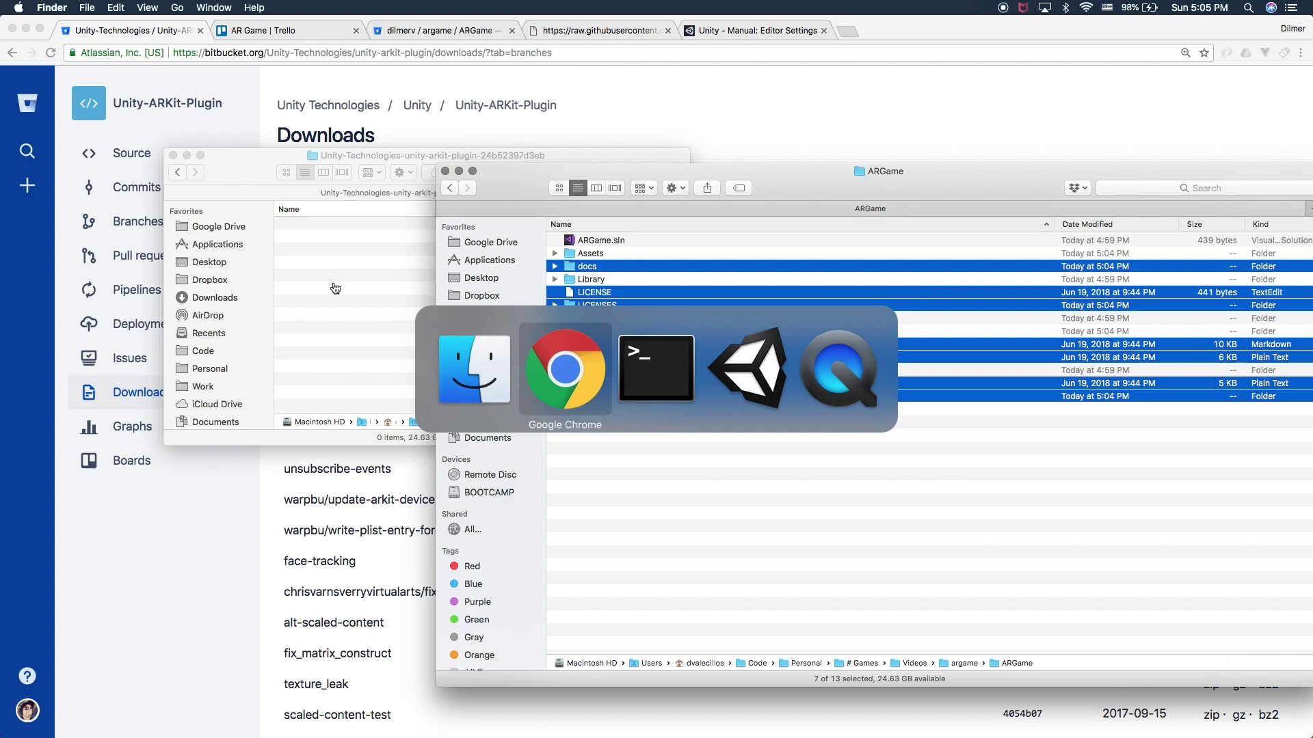
pyautogui.press('super+Tab')
pyautogui.press('super+Tab')
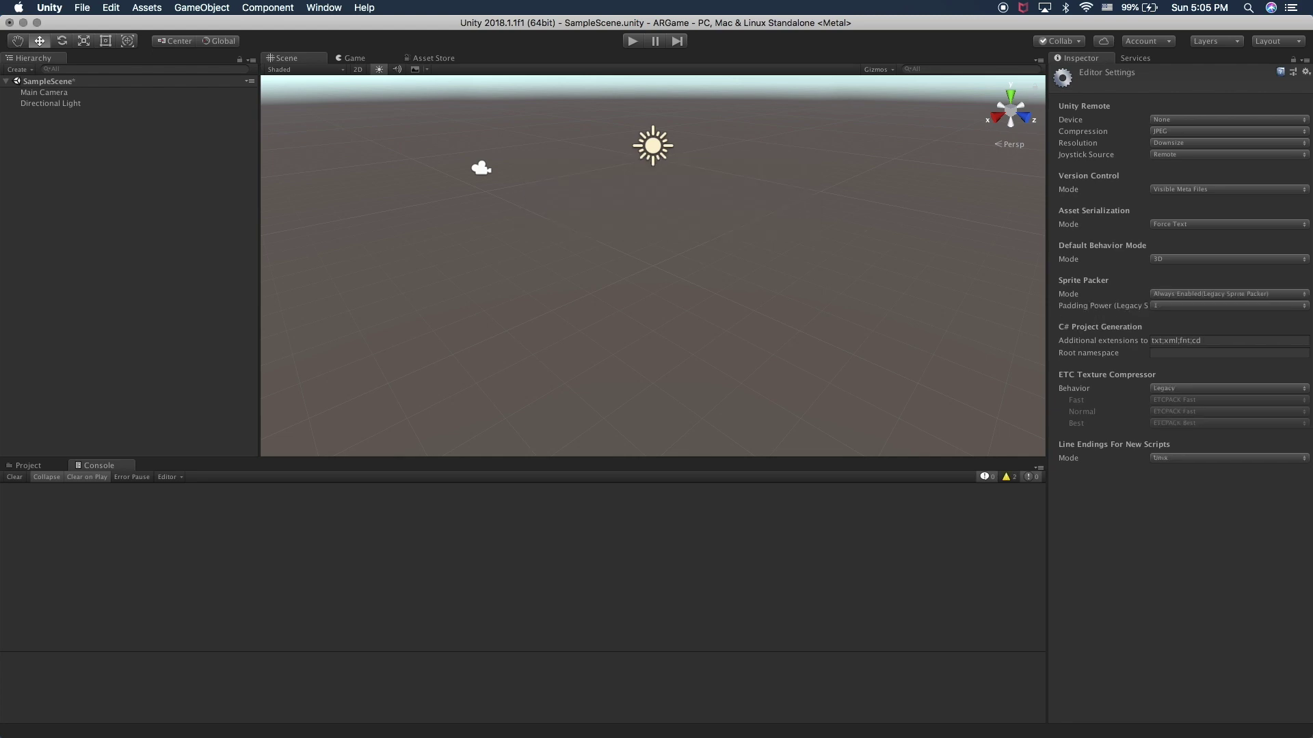
pyautogui.click(37, 466)
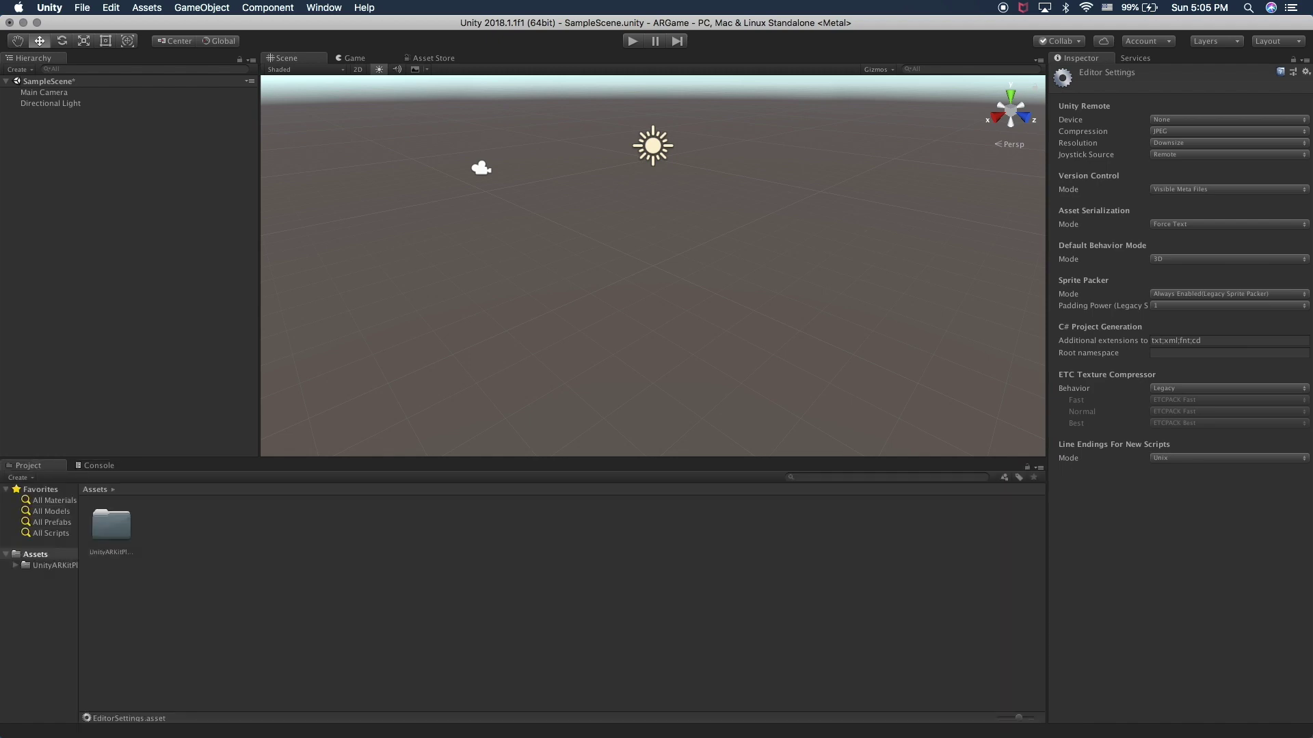
pyautogui.moveTo(79, 504); pyautogui.dragTo(216, 544)
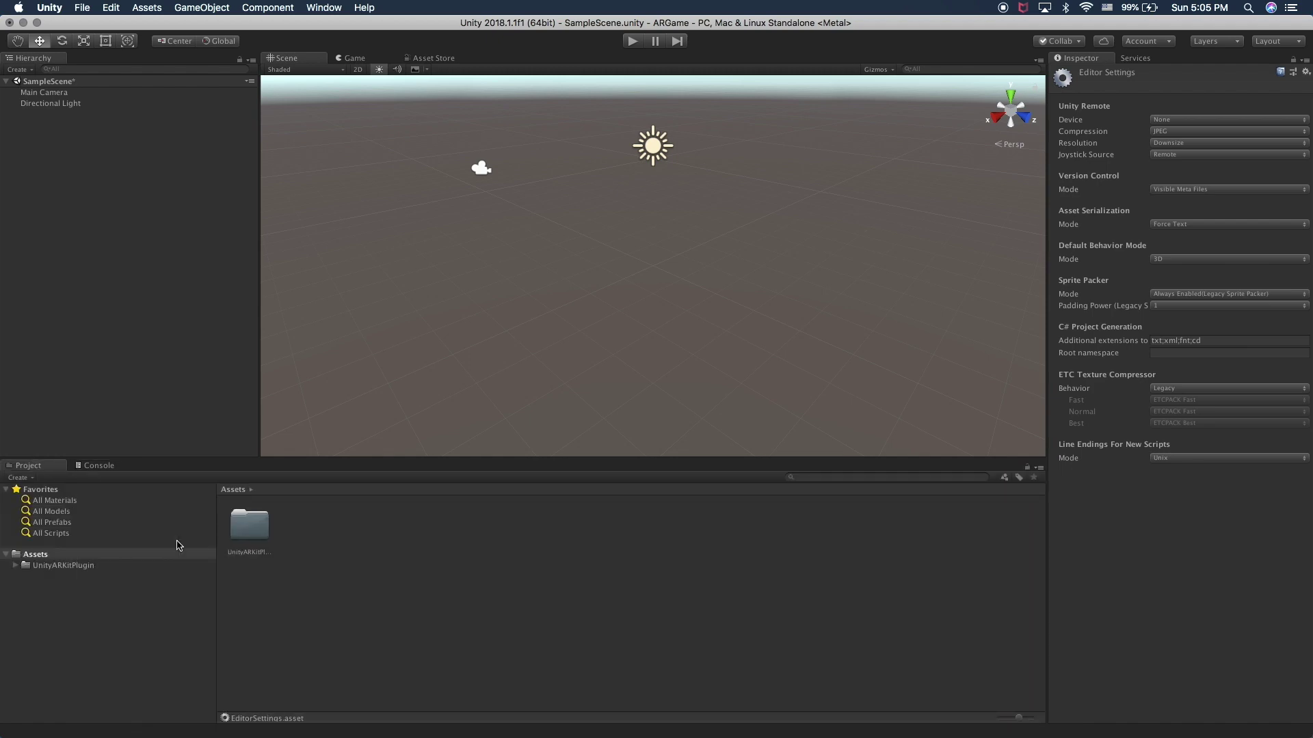
pyautogui.click(65, 566)
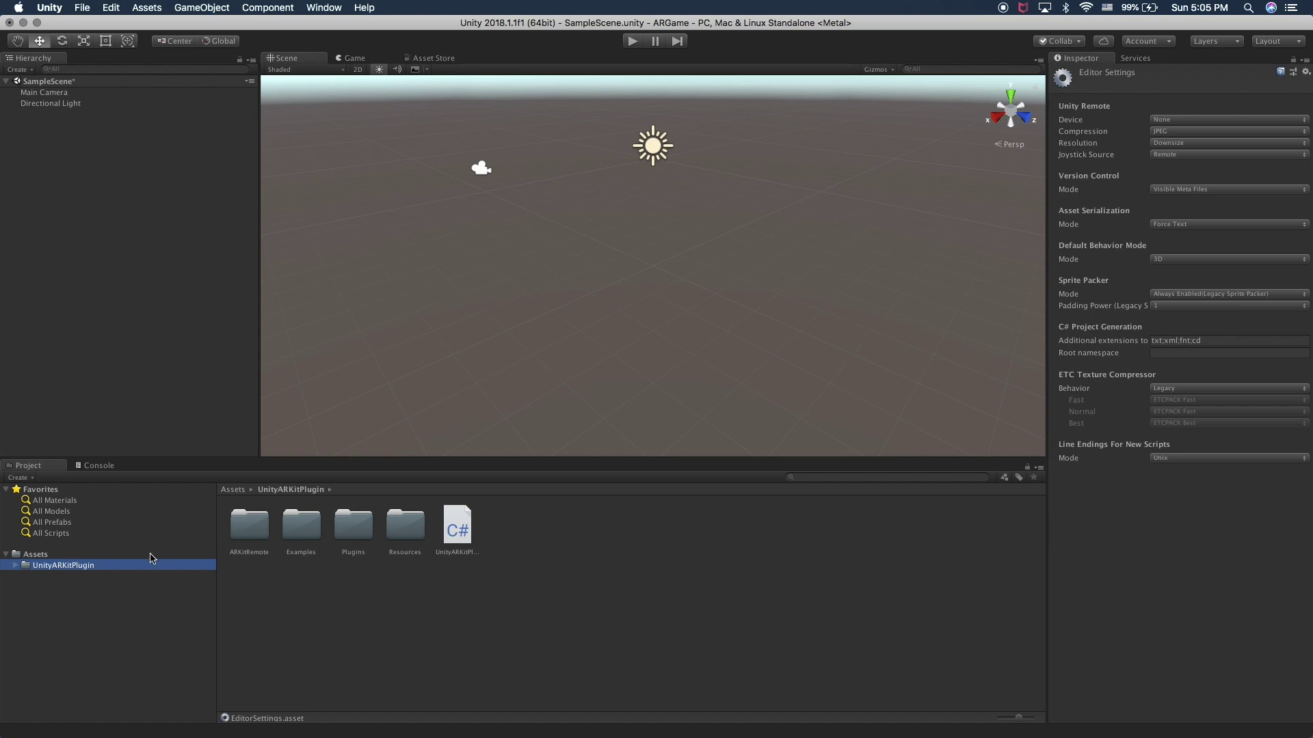
pyautogui.click(15, 566)
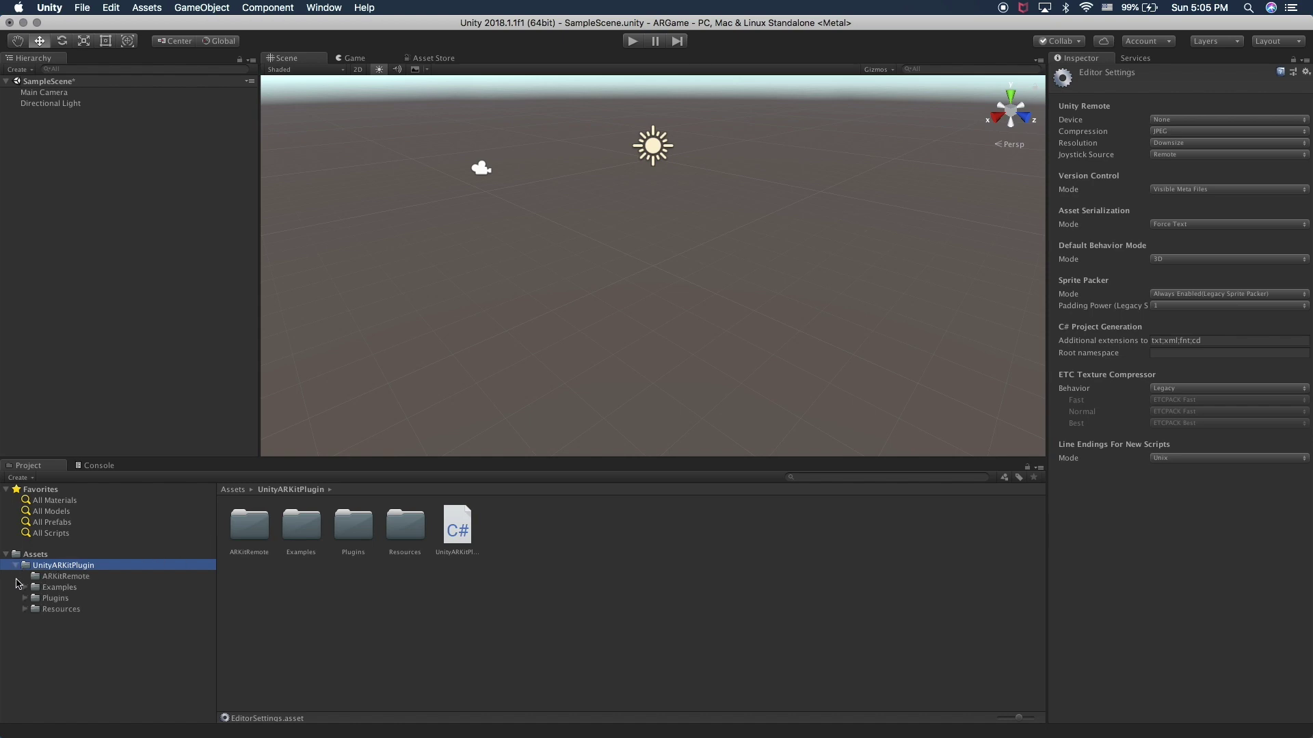
# Open the UnityARBallz scene from the plugin's Examples/UnityARBallz folder, discarding the unsaved changes to SampleScene.
pyautogui.click(32, 589)
pyautogui.click(25, 588)
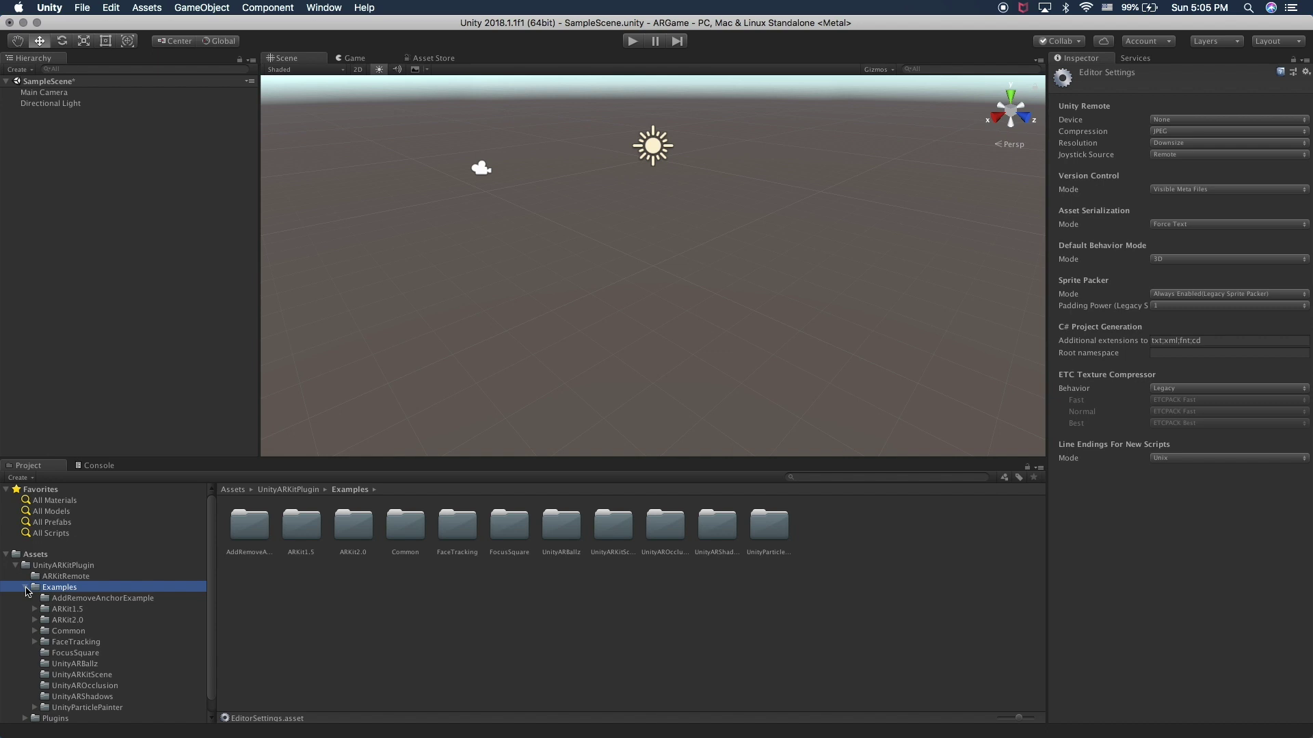
pyautogui.scroll(-1, 103, 609)
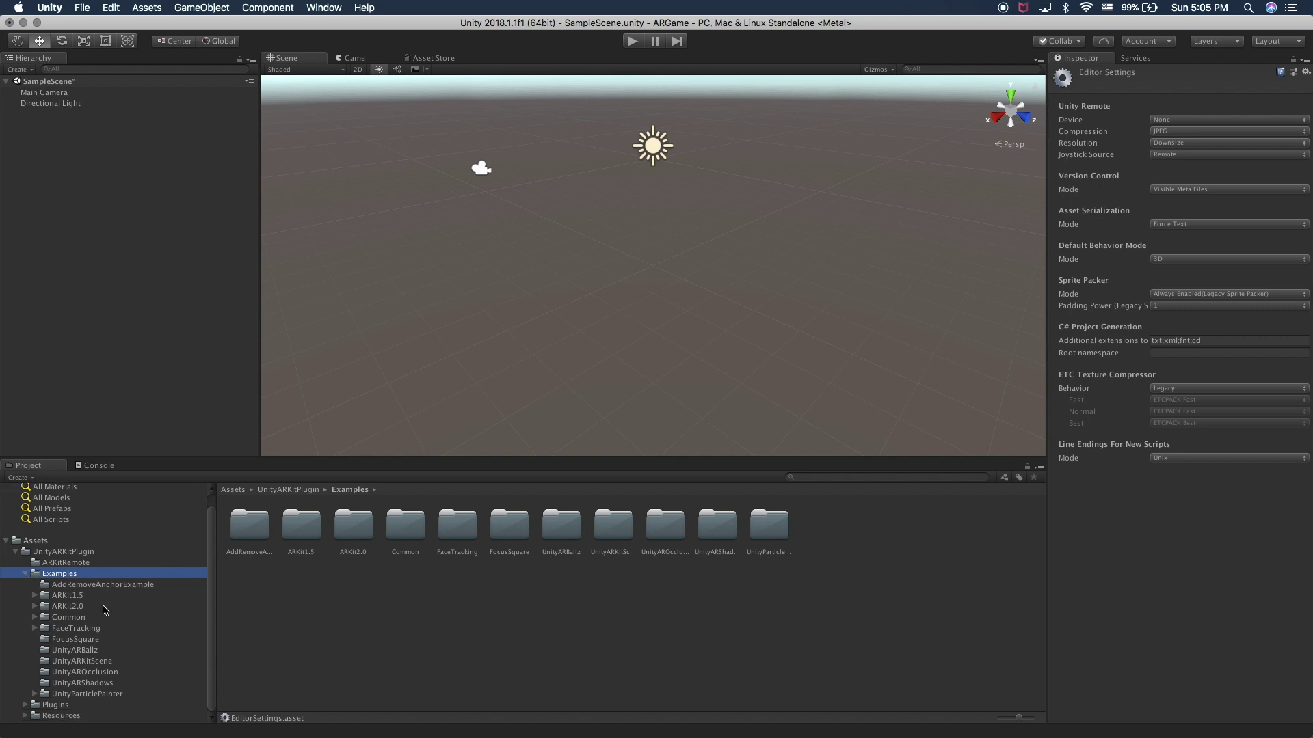
pyautogui.click(83, 648)
pyautogui.click(469, 530)
pyautogui.doubleClick(470, 528)
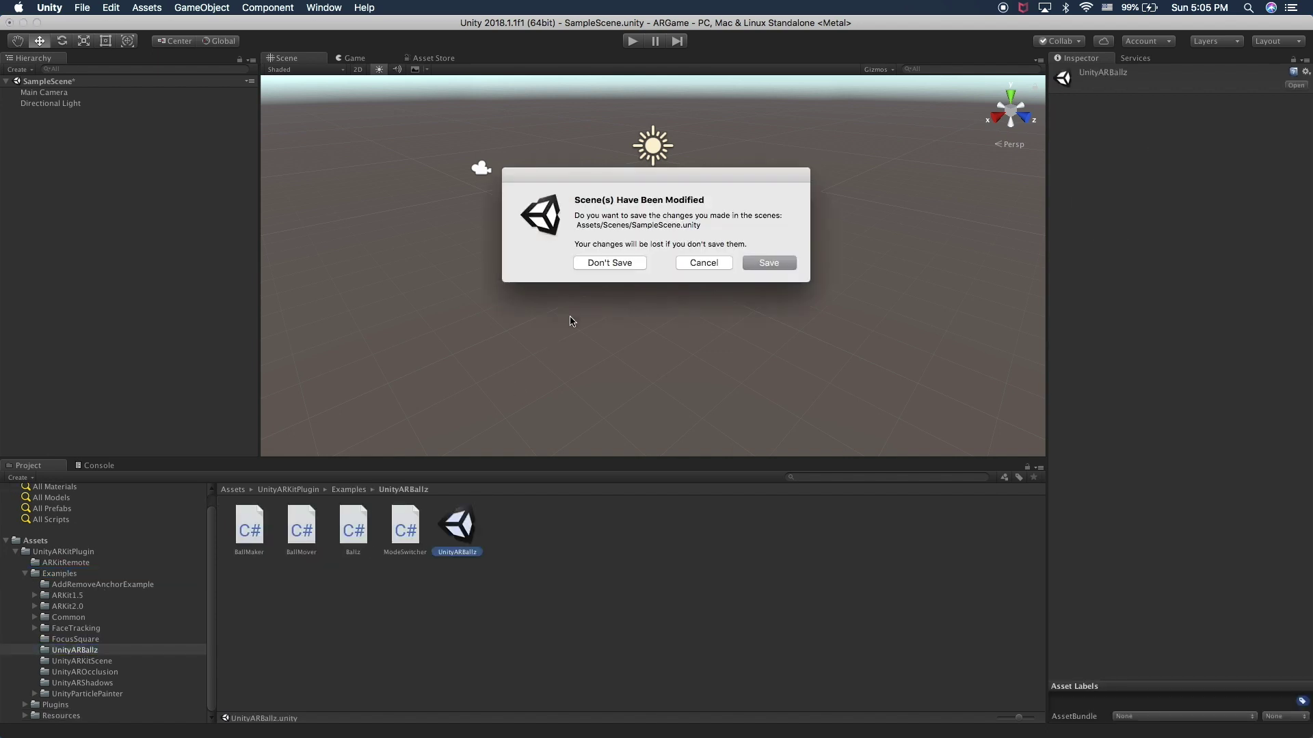
pyautogui.click(610, 262)
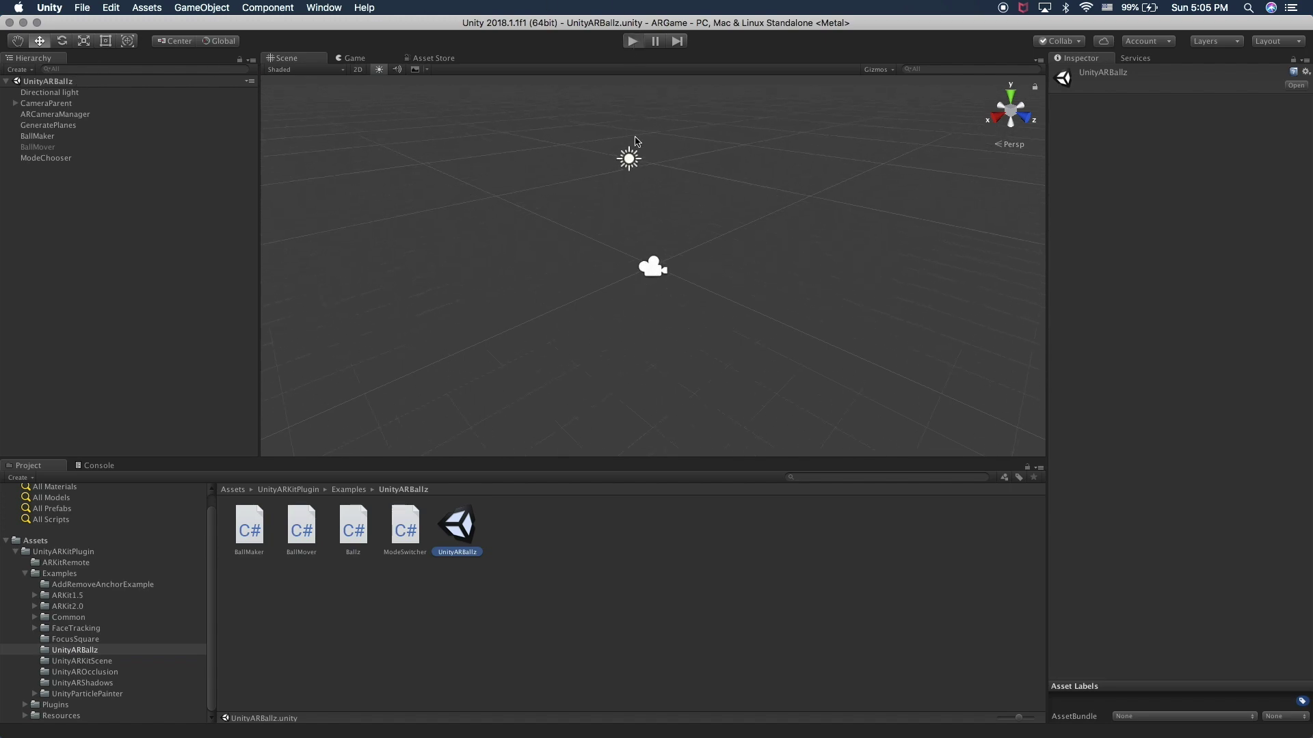
# Run the UnityARBallz scene in play mode and inspect it in both the Scene and Game views.
pyautogui.press('super+p')
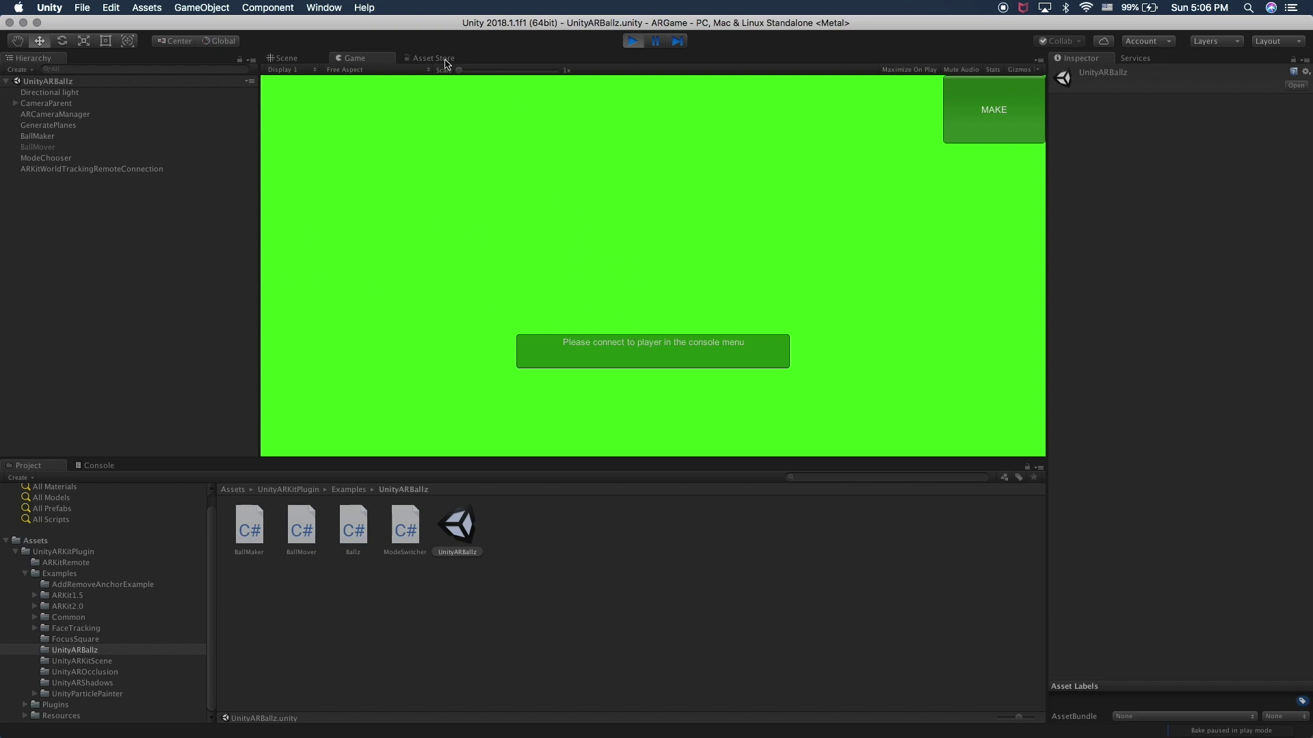
pyautogui.click(285, 58)
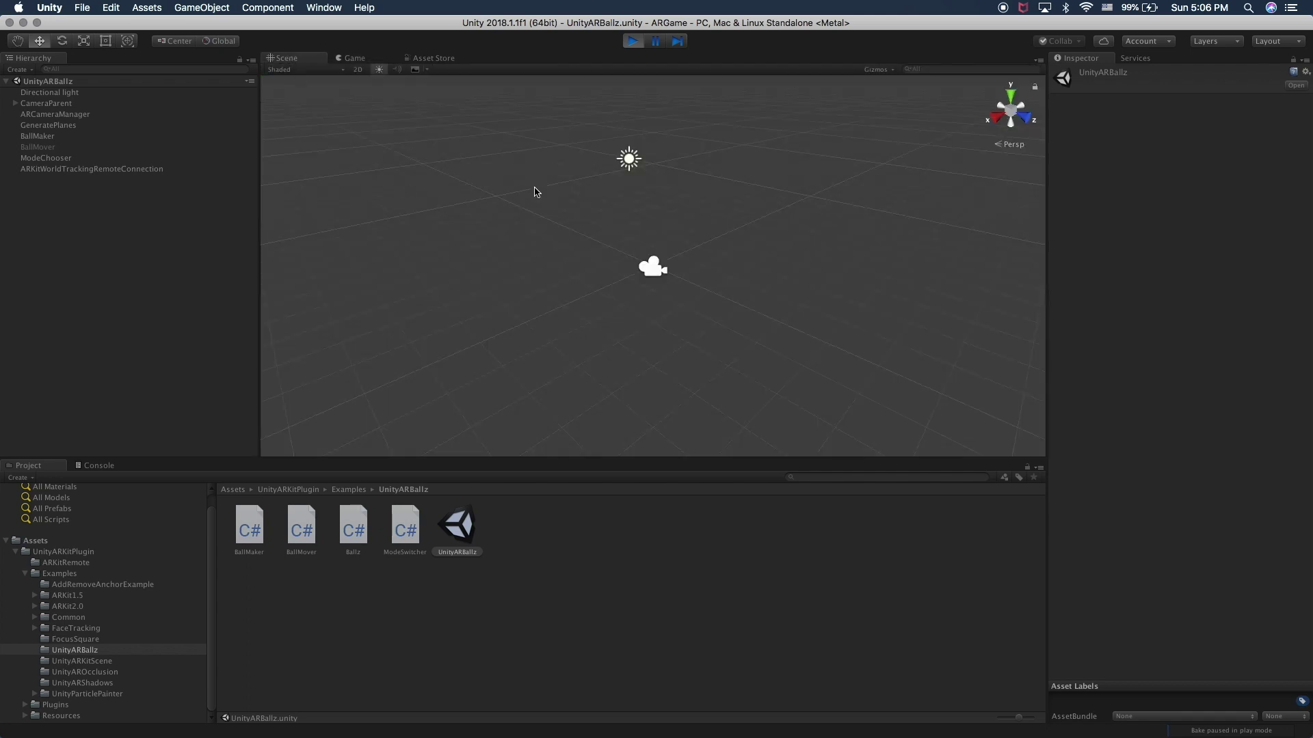
pyautogui.scroll(-2, 645, 253)
pyautogui.click(357, 59)
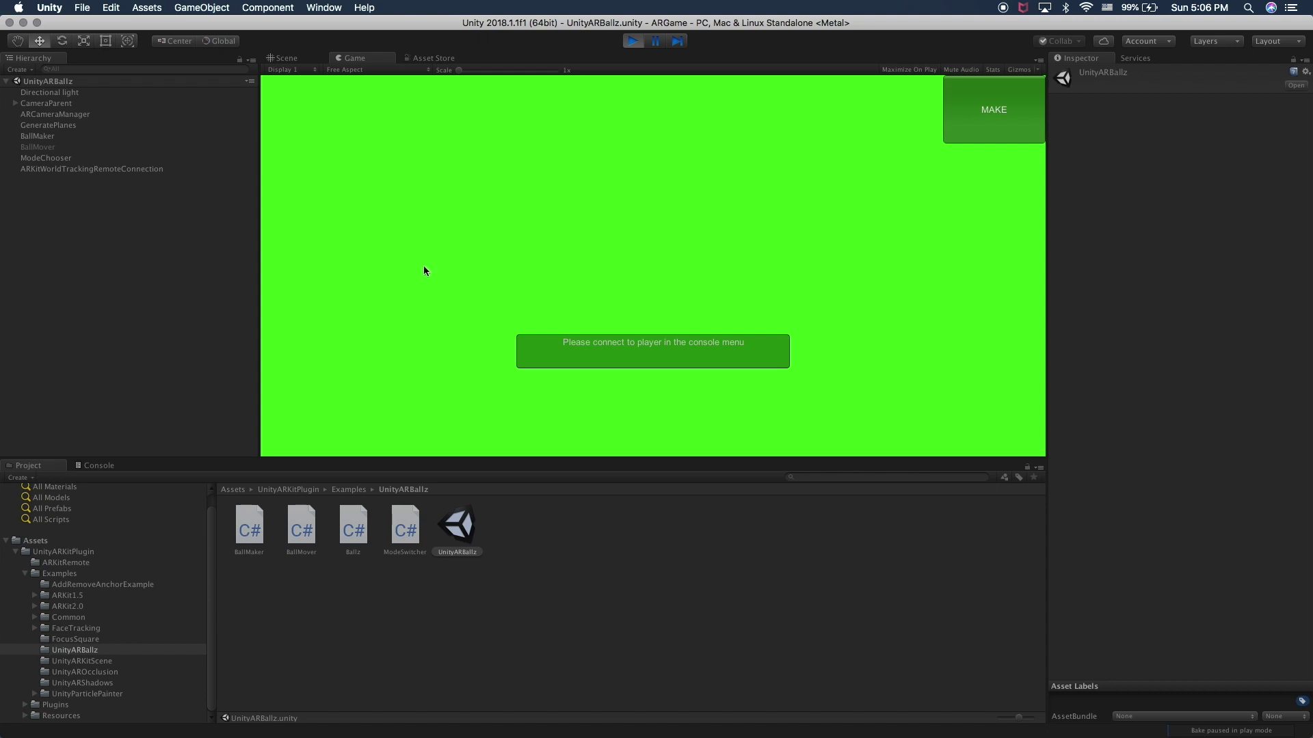